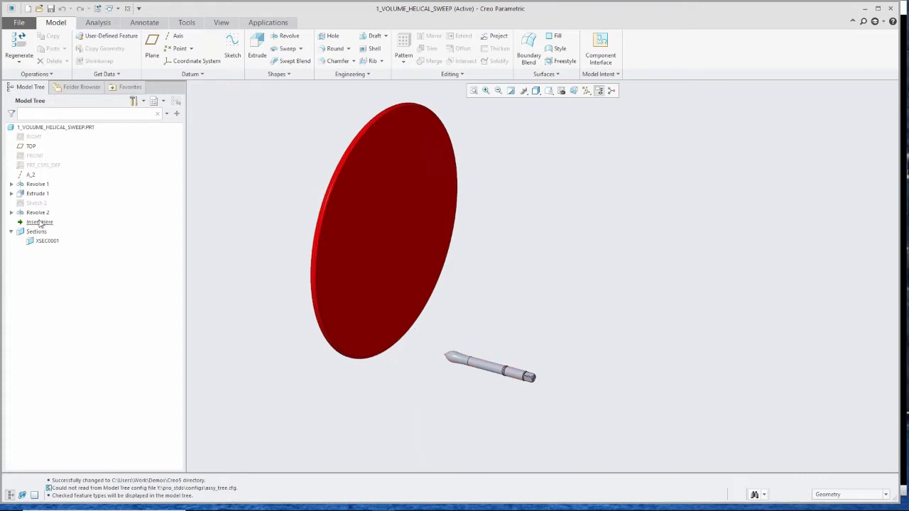
# - Move the insert point above Revolve 2 in the model tree
pyautogui.moveTo(40, 223); pyautogui.dragTo(44, 212)
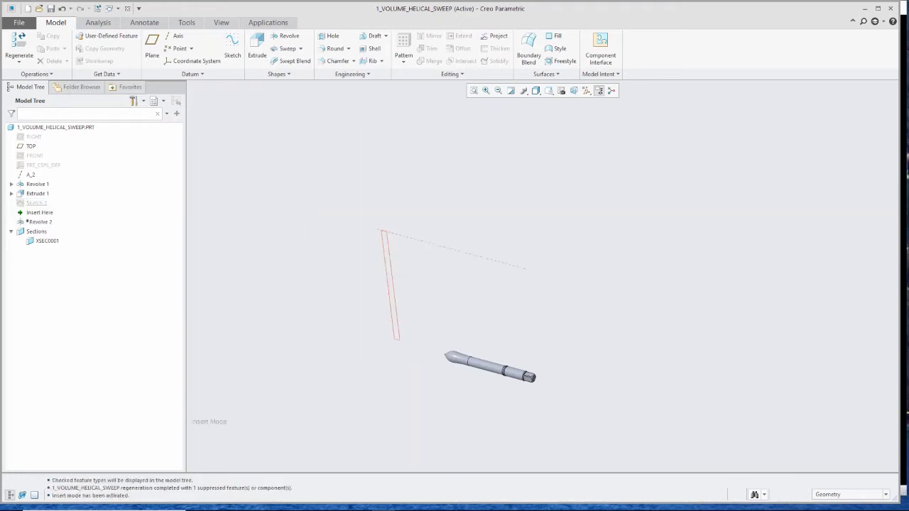
pyautogui.scroll(10, 476, 377)
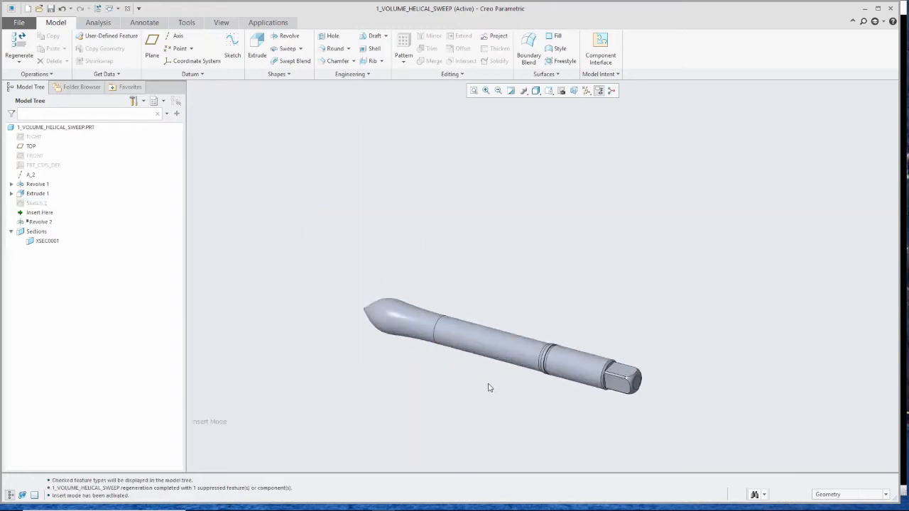
# - Turn on the display of datum planes
pyautogui.click(585, 90)
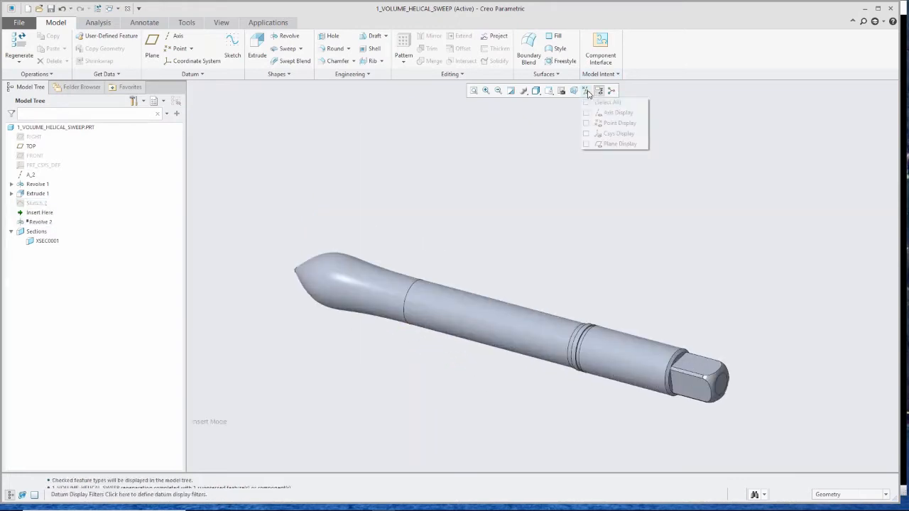
pyautogui.click(609, 144)
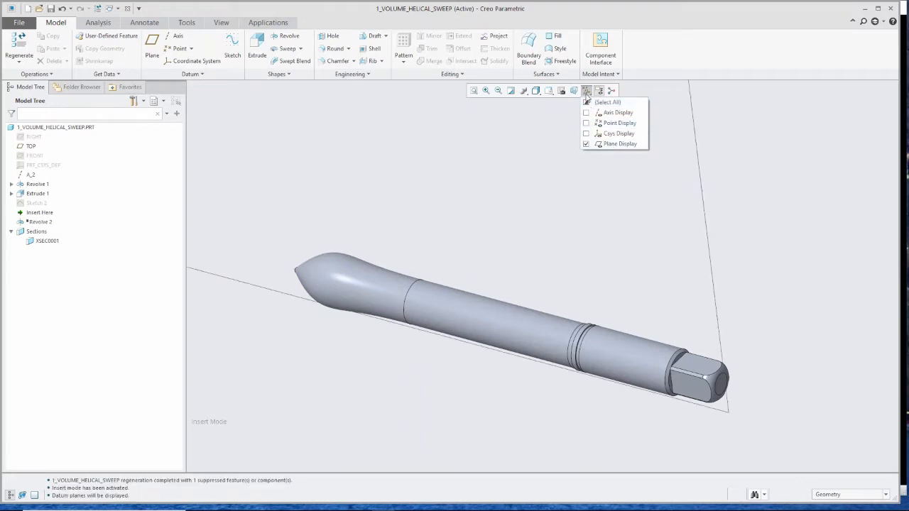
pyautogui.scroll(-5, 495, 241)
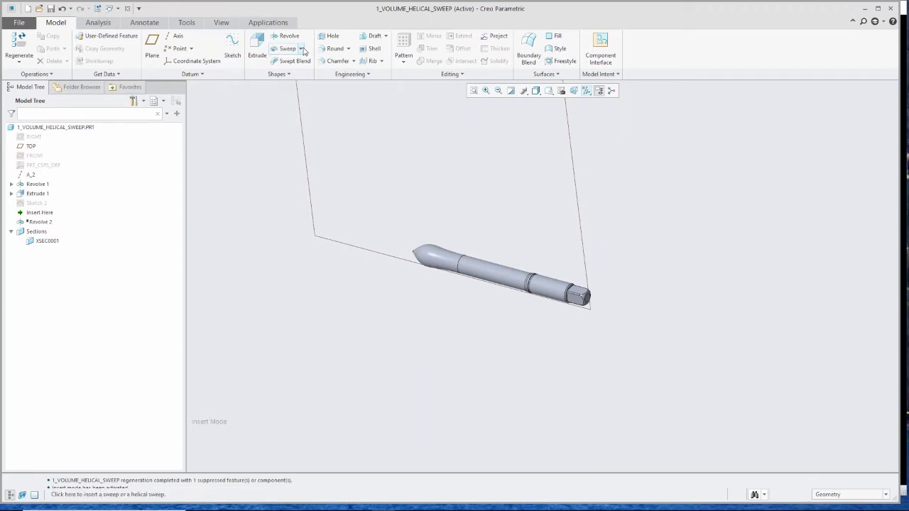
# - Start a Volume Helical Sweep and define its internal profile sketch on the TOP datum plane
pyautogui.click(302, 48)
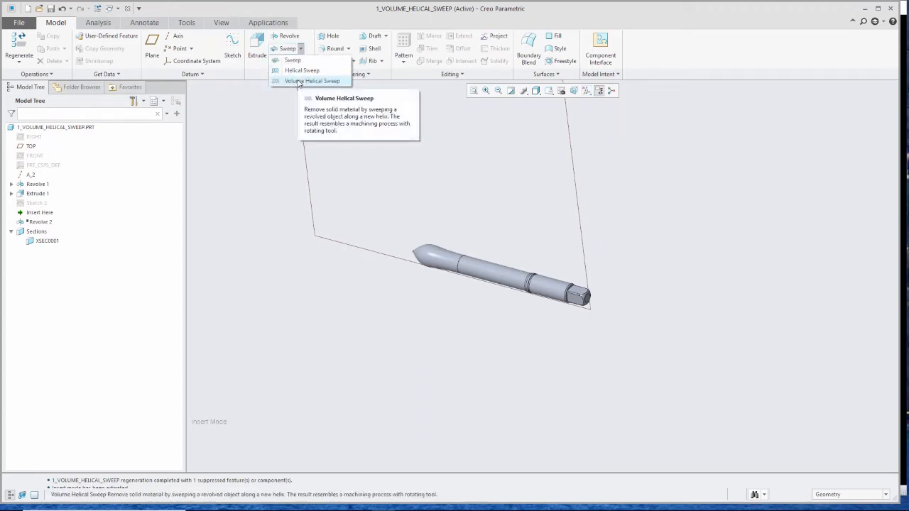
pyautogui.click(299, 82)
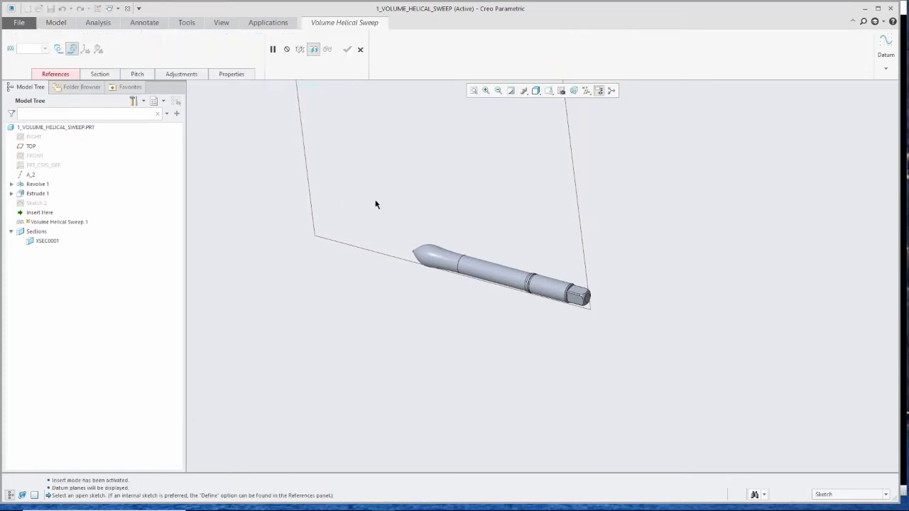
pyautogui.click(52, 75)
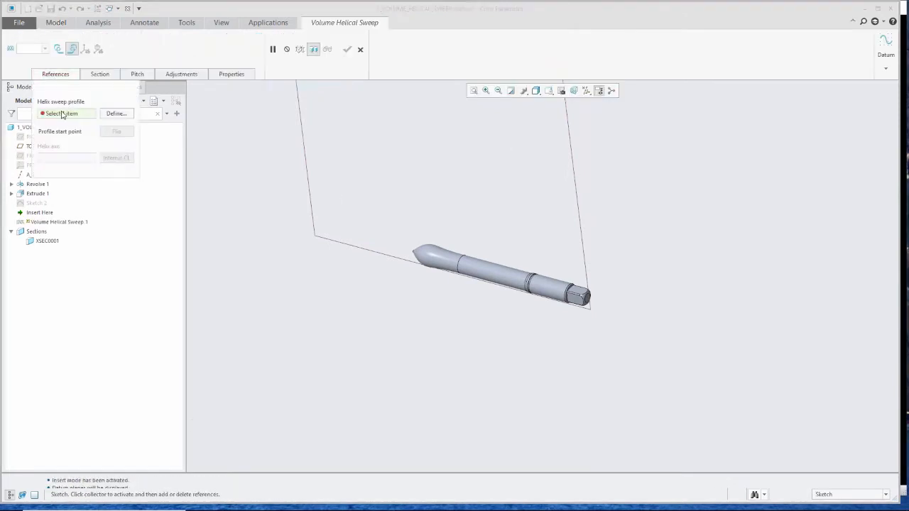
pyautogui.click(116, 114)
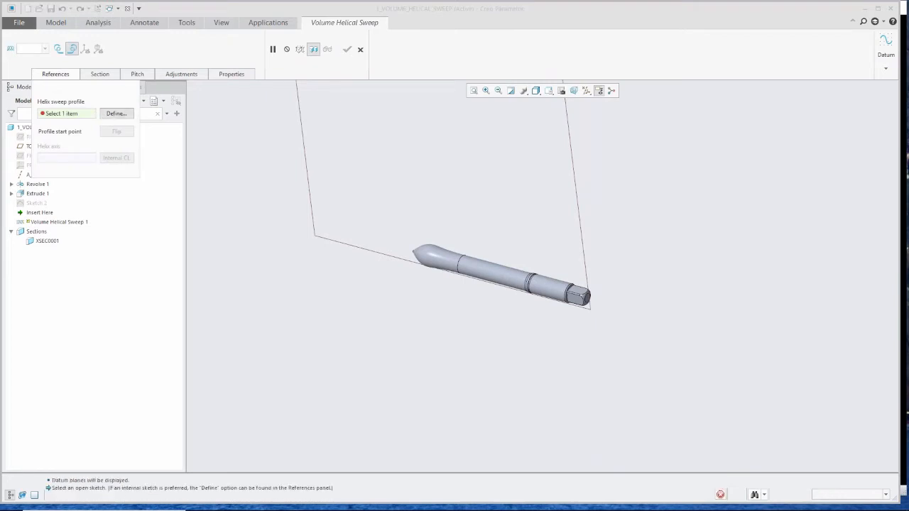
pyautogui.click(575, 186)
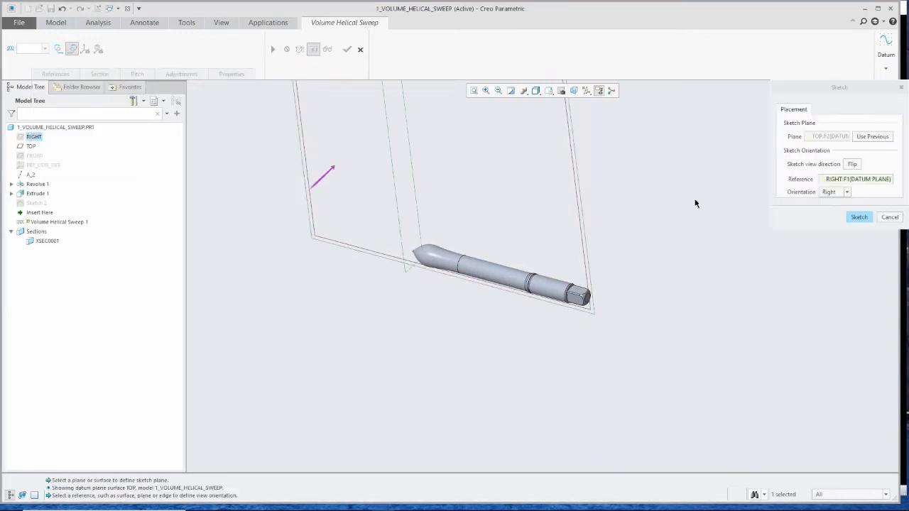
pyautogui.click(857, 217)
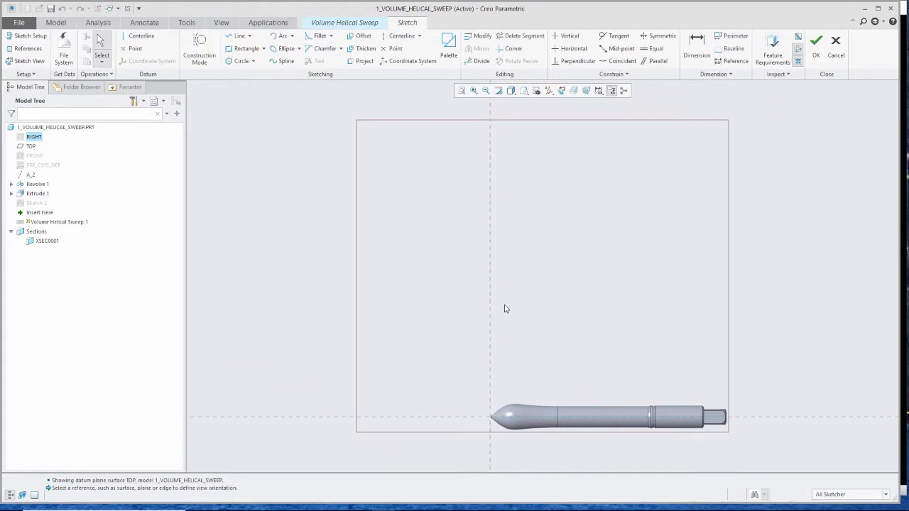
# - Sketch a horizontal line about 34.65 long, parallel to and above the tool axis
pyautogui.press('l')
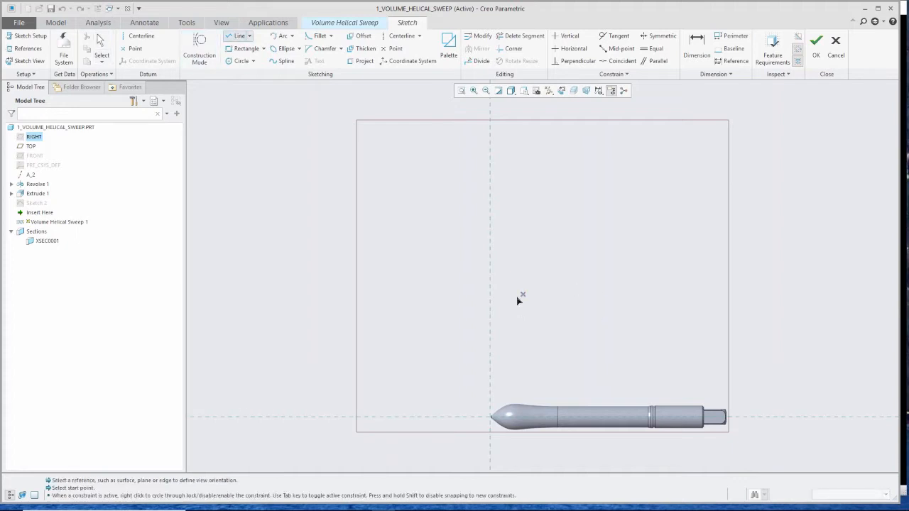
pyautogui.click(490, 310)
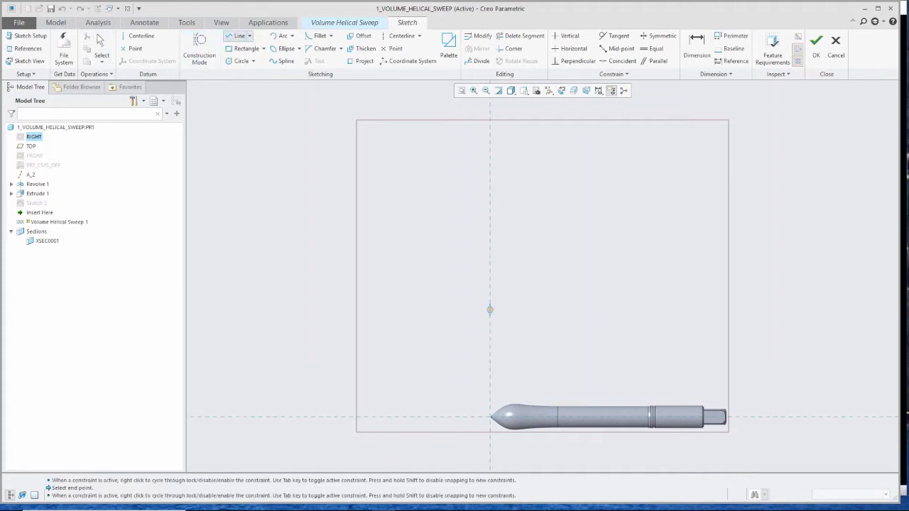
pyautogui.click(655, 316)
pyautogui.middleClick(610, 335)
pyautogui.middleClick(603, 297)
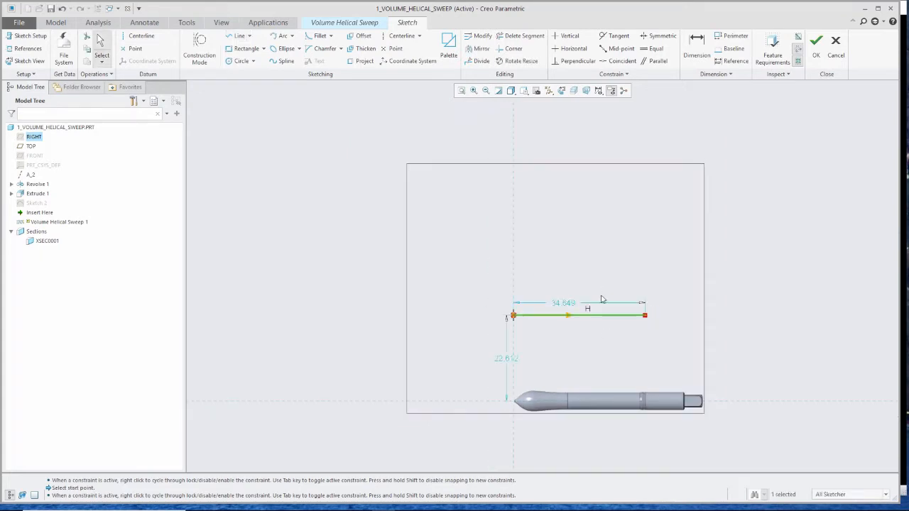
# - Set the line's distance from the axis to 20 and finish the profile sketch
pyautogui.doubleClick(505, 361)
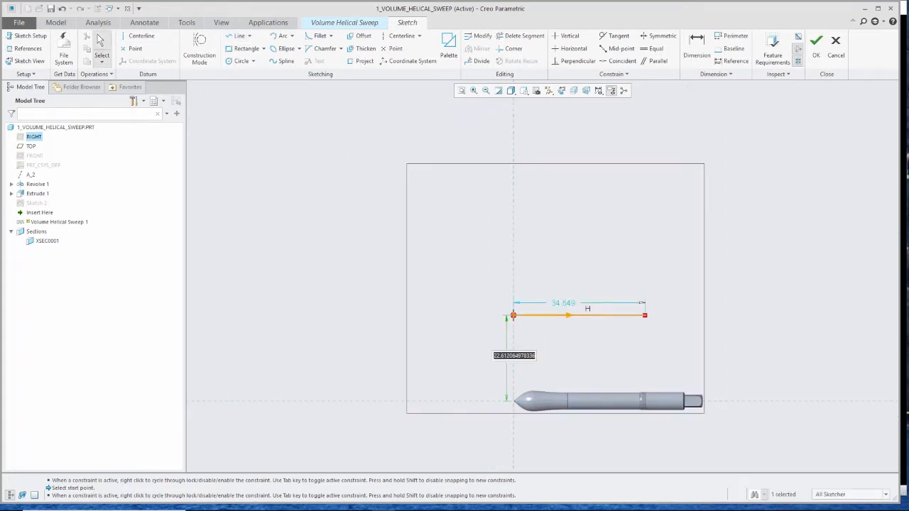
pyautogui.write('20')
pyautogui.press('Return')
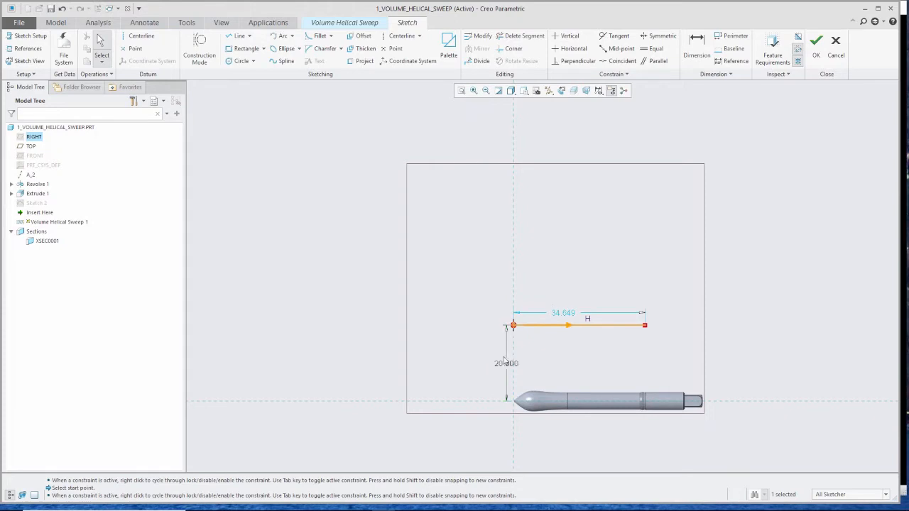
pyautogui.scroll(-1, 550, 359)
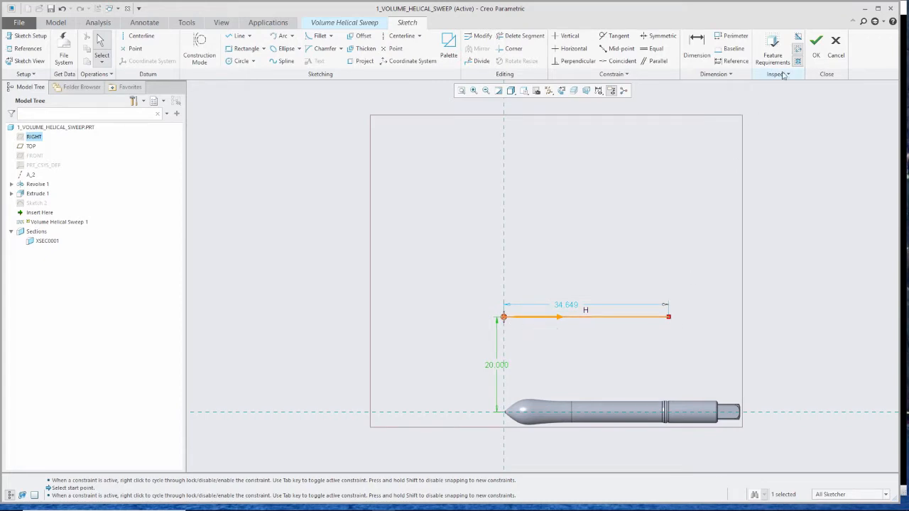
pyautogui.click(816, 41)
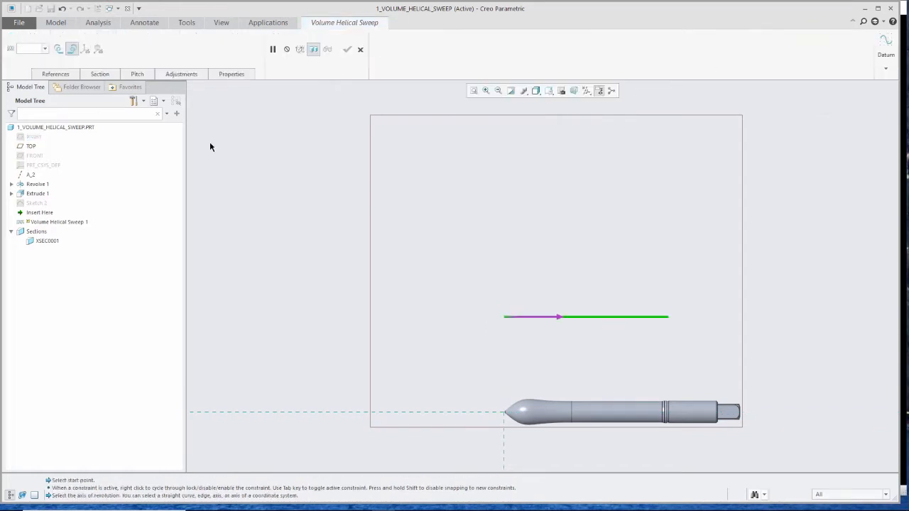
# - Show datum axes and select axis A_2 as the helix axis
pyautogui.click(56, 74)
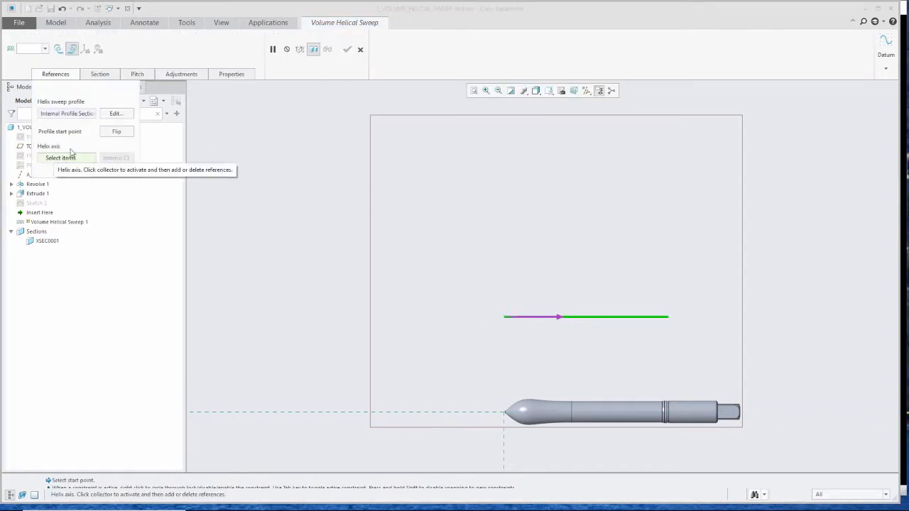
pyautogui.click(586, 90)
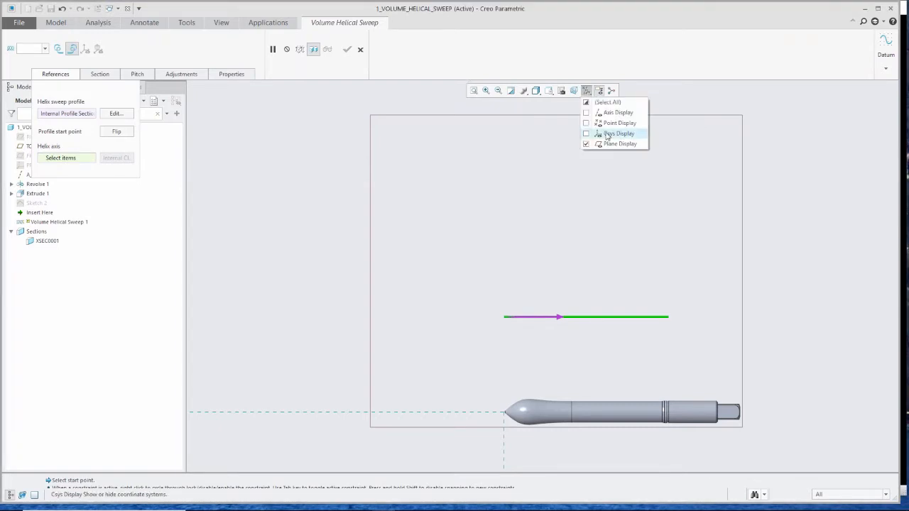
pyautogui.click(588, 93)
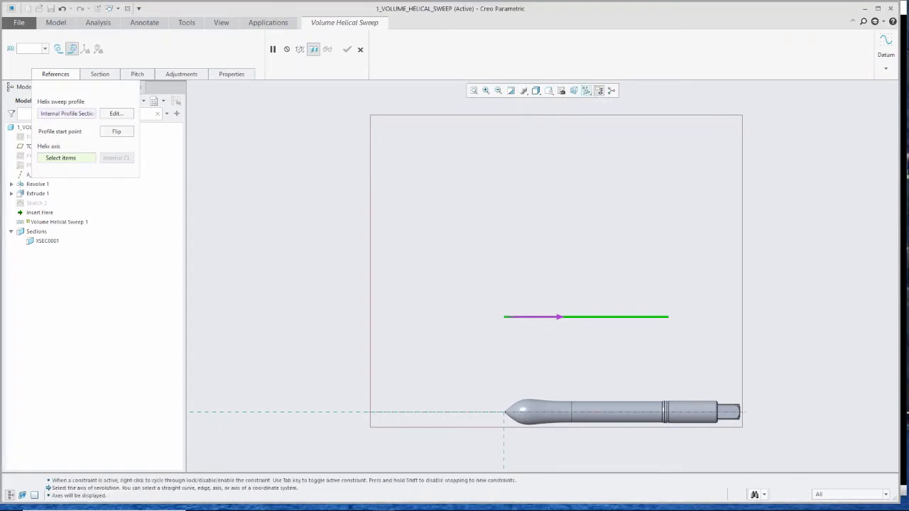
pyautogui.click(552, 414)
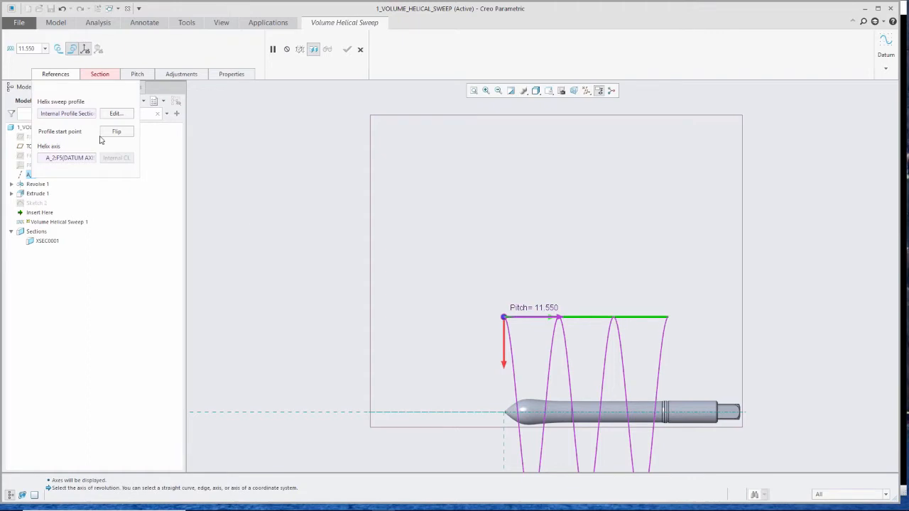
# - Choose a sketched section for the revolved cutting tool and open it for sketching
pyautogui.click(86, 49)
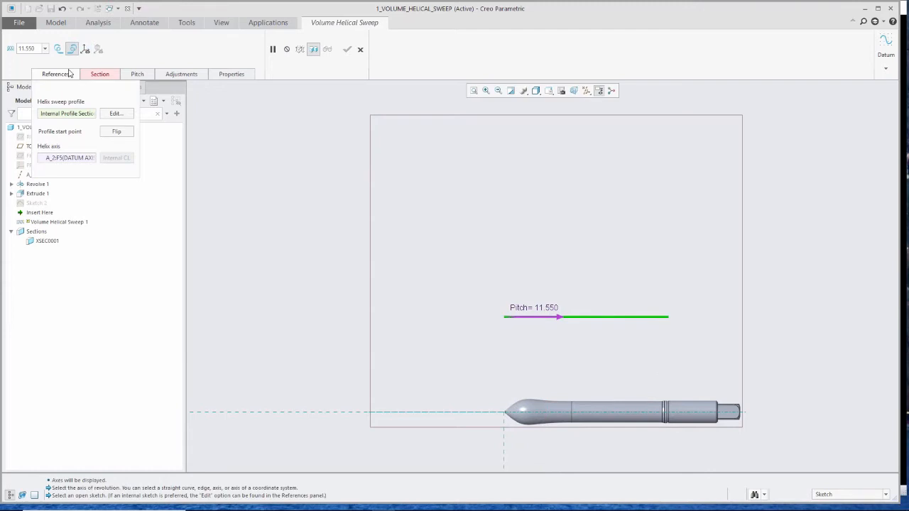
pyautogui.click(100, 75)
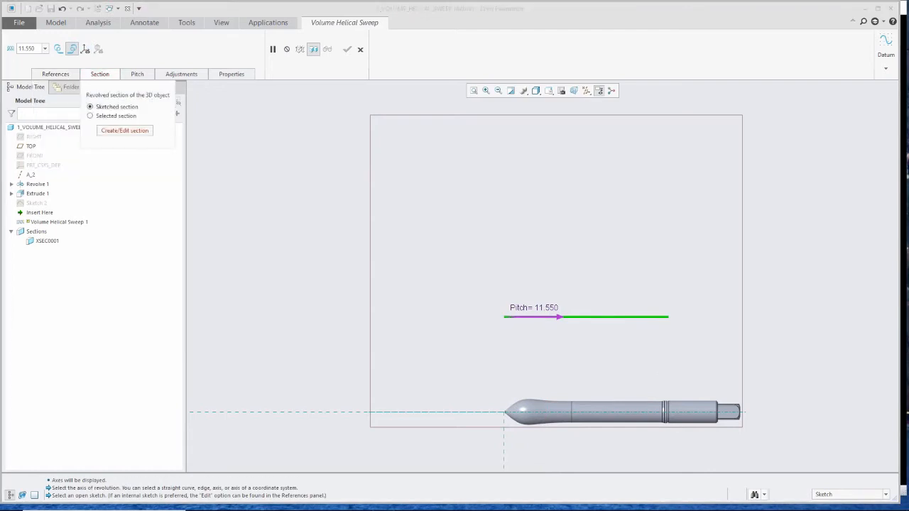
pyautogui.click(107, 116)
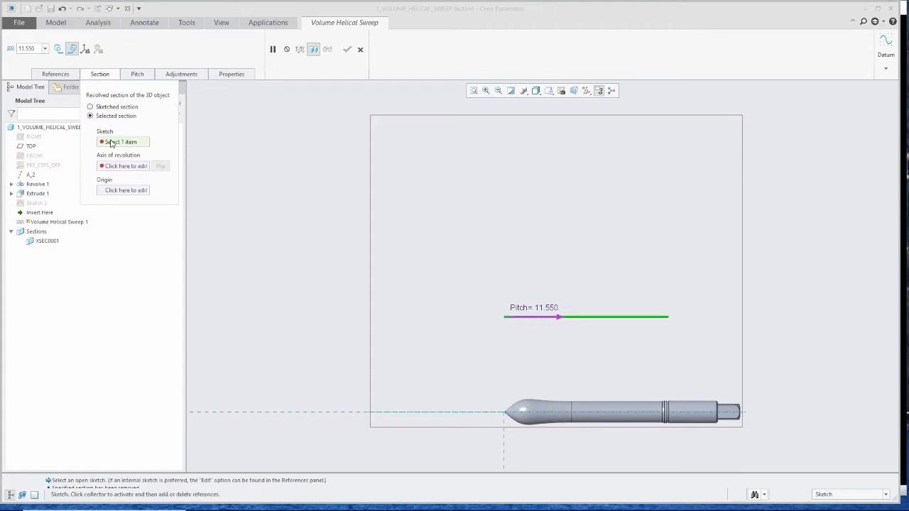
pyautogui.click(91, 106)
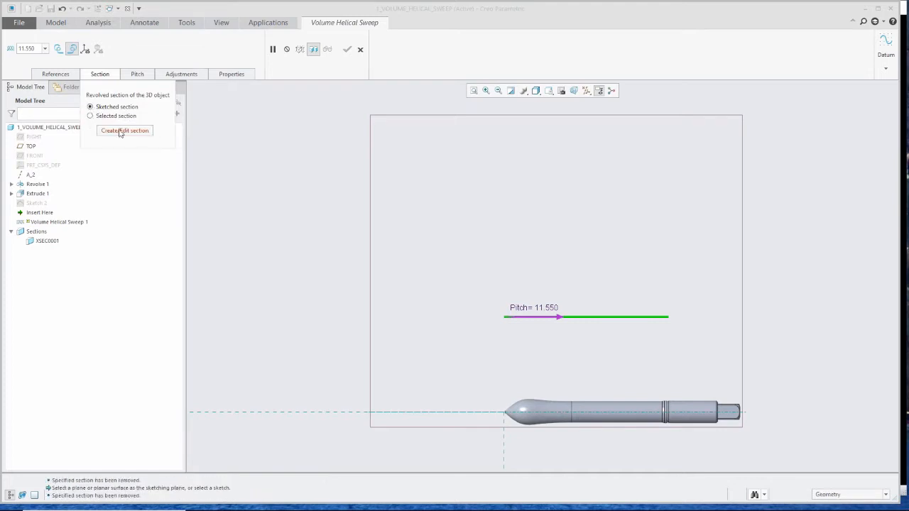
pyautogui.click(122, 131)
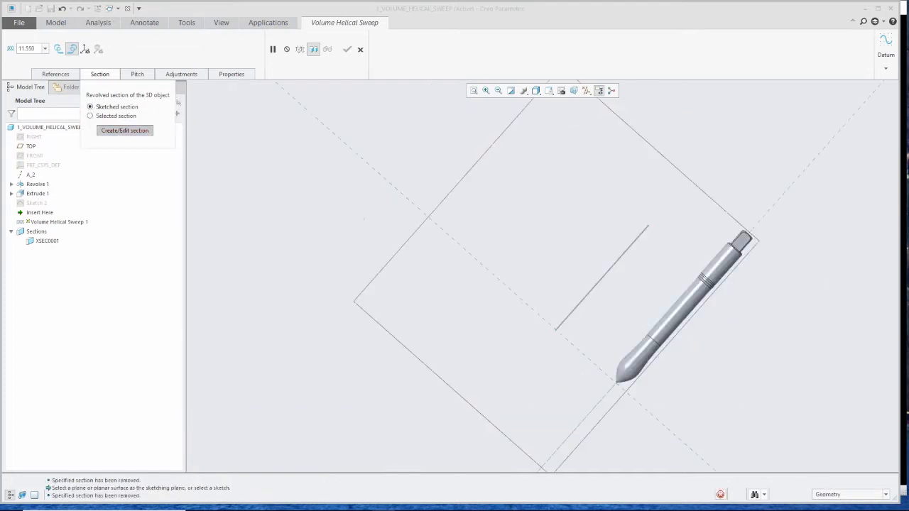
pyautogui.scroll(4, 648, 281)
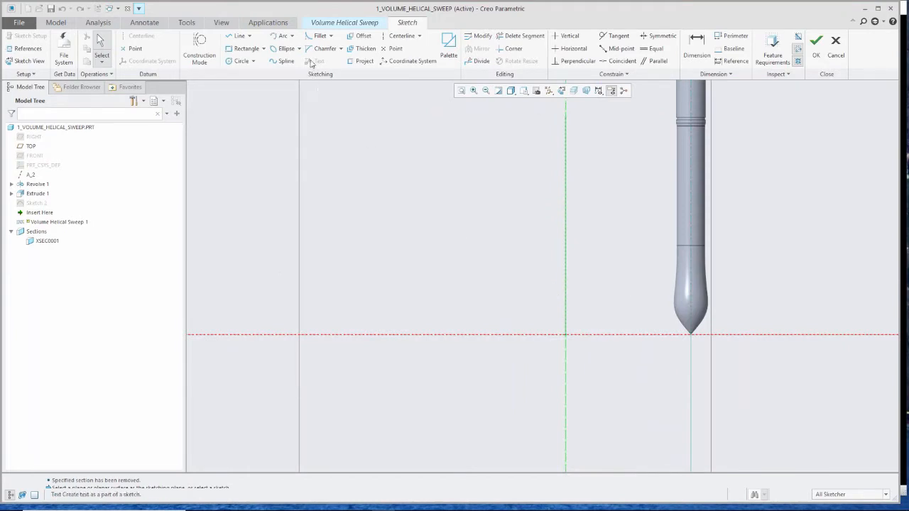
# - Sketch a rectangle about 18.69 wide from the sketch origin below the horizontal reference
pyautogui.click(247, 50)
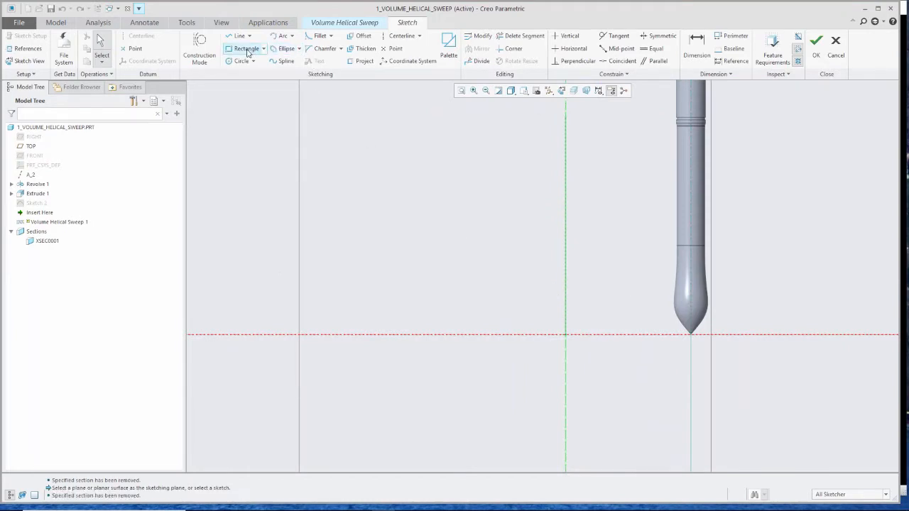
pyautogui.click(565, 334)
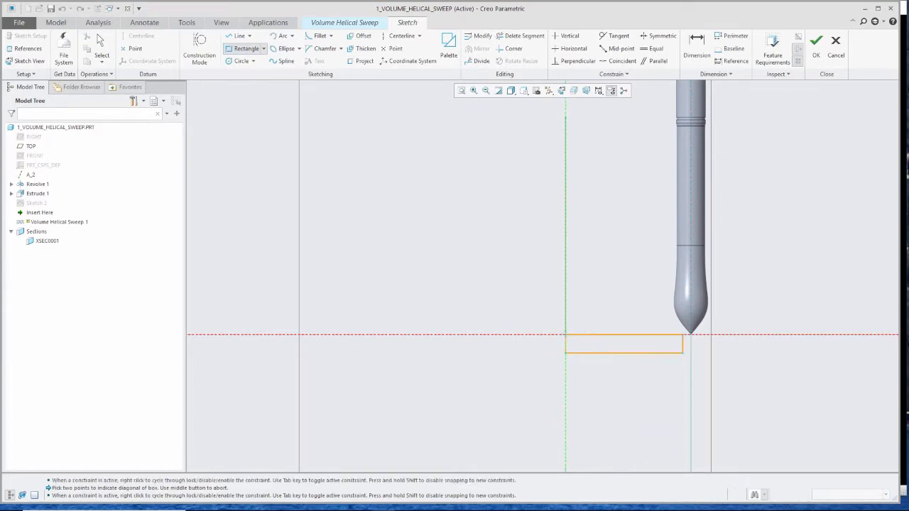
pyautogui.click(683, 355)
pyautogui.middleClick(684, 365)
pyautogui.scroll(-5, 701, 358)
pyautogui.scroll(-2, 701, 358)
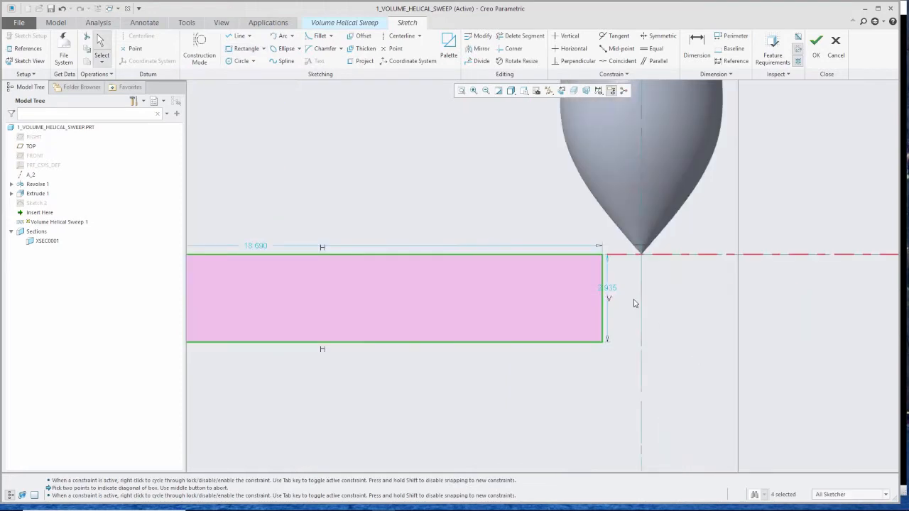
# - Set the rectangle's height to 3
pyautogui.doubleClick(616, 286)
pyautogui.write('3')
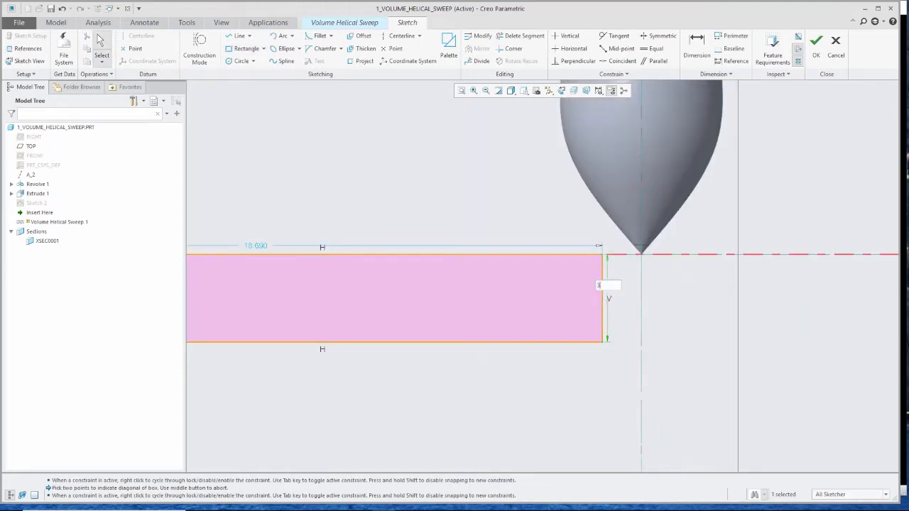
pyautogui.press('Return')
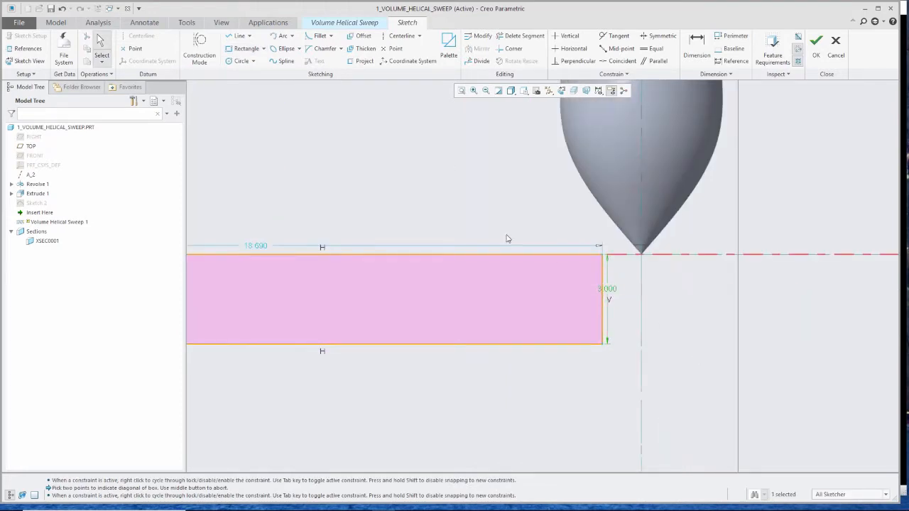
# - Add a 3-tangent arc touching the rectangle's top, bottom and right edges
pyautogui.click(292, 36)
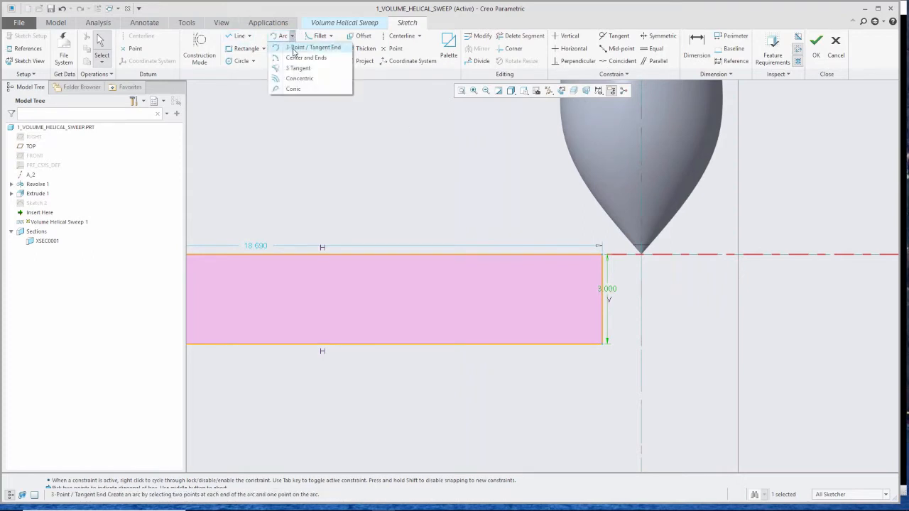
pyautogui.click(296, 68)
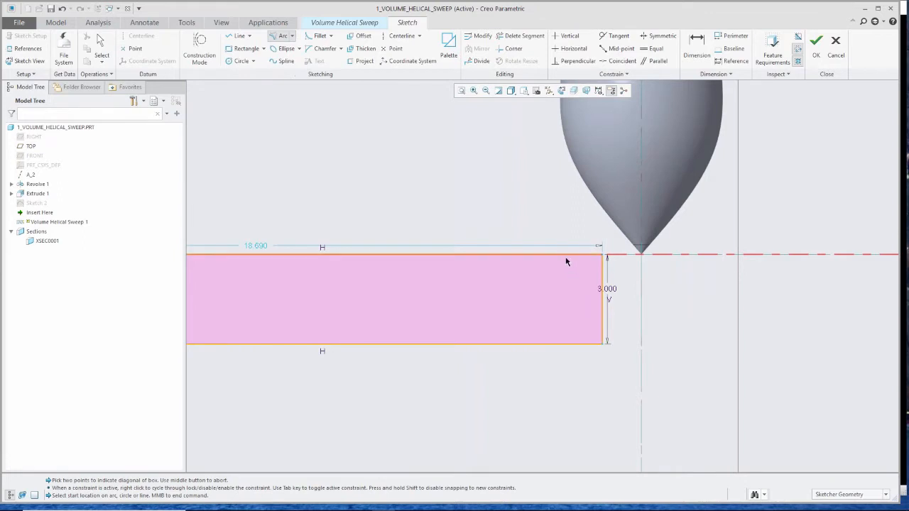
pyautogui.click(565, 256)
pyautogui.click(555, 344)
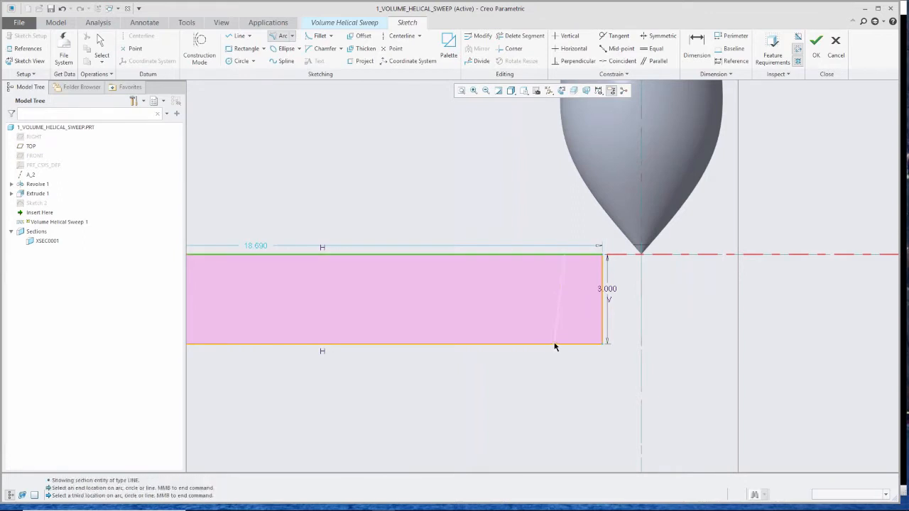
pyautogui.click(602, 315)
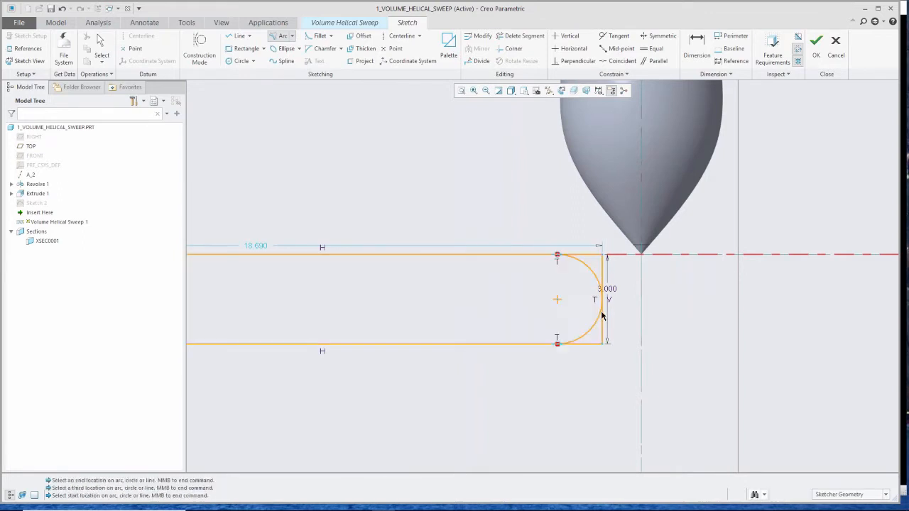
pyautogui.middleClick(529, 299)
pyautogui.scroll(-2, 529, 299)
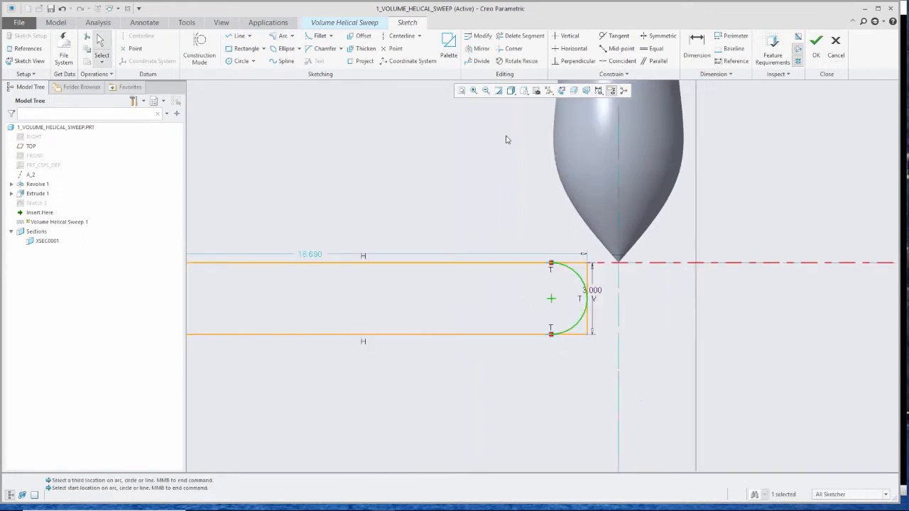
# - Trim the rectangle's right edge and corner segments back to the arc, then finish the cutter sketch
pyautogui.click(534, 36)
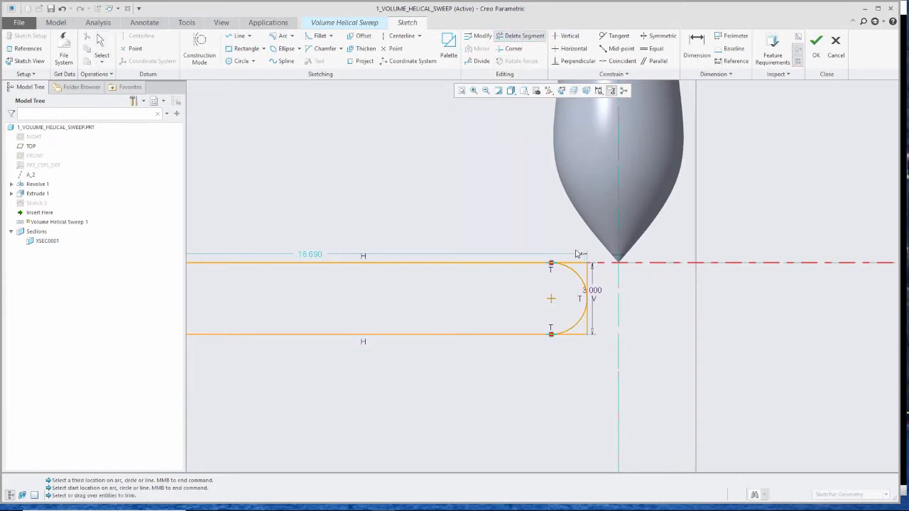
pyautogui.moveTo(573, 246); pyautogui.dragTo(596, 277)
pyautogui.moveTo(616, 319); pyautogui.dragTo(571, 343)
pyautogui.scroll(1, 567, 347)
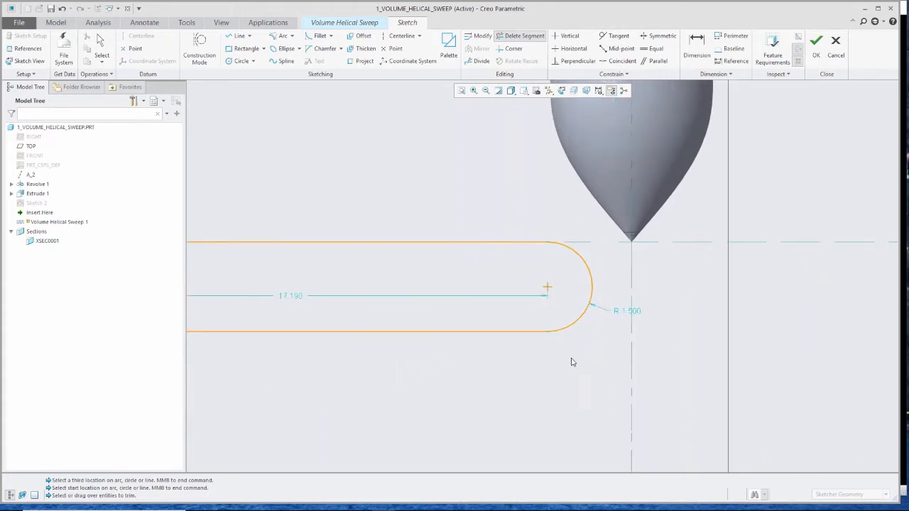
pyautogui.middleClick(576, 367)
pyautogui.scroll(-3, 611, 377)
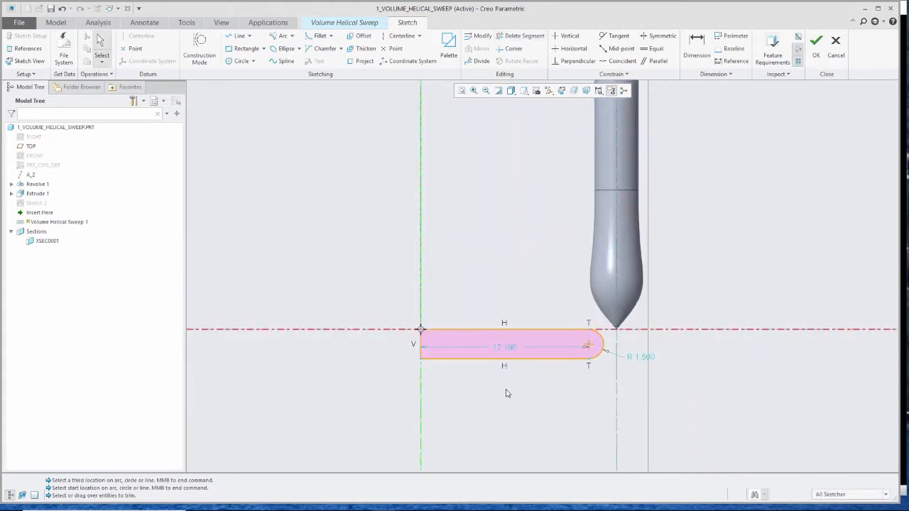
pyautogui.scroll(1, 563, 394)
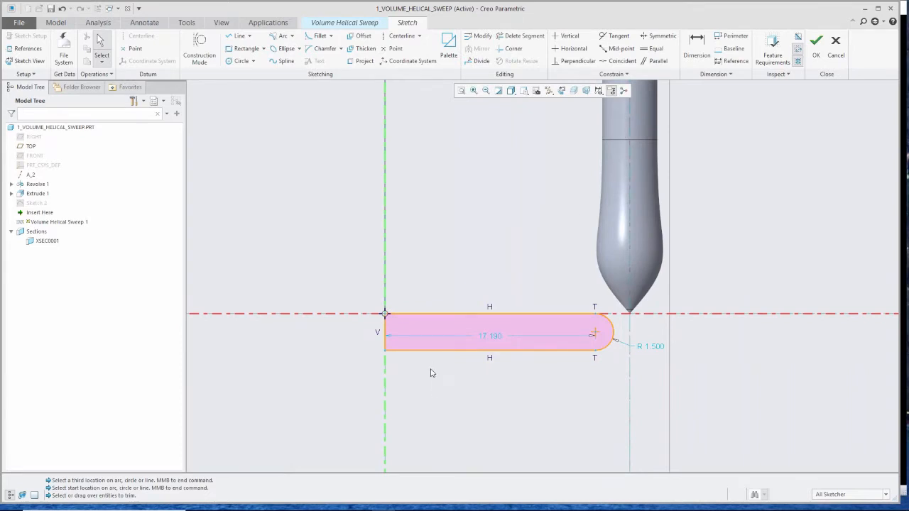
pyautogui.click(818, 43)
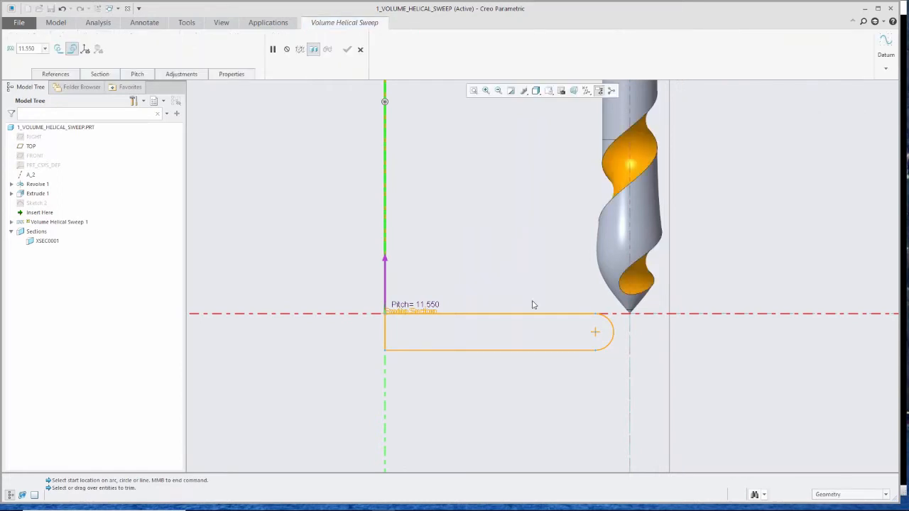
# - Set the helix pitch to 6
pyautogui.scroll(3, 490, 398)
pyautogui.moveTo(495, 336)
pyautogui.mouseDown(button='middle')
pyautogui.moveTo(545, 313)
pyautogui.moveTo(450, 263)
pyautogui.moveTo(495, 338)
pyautogui.moveTo(468, 354)
pyautogui.mouseUp(button='middle')
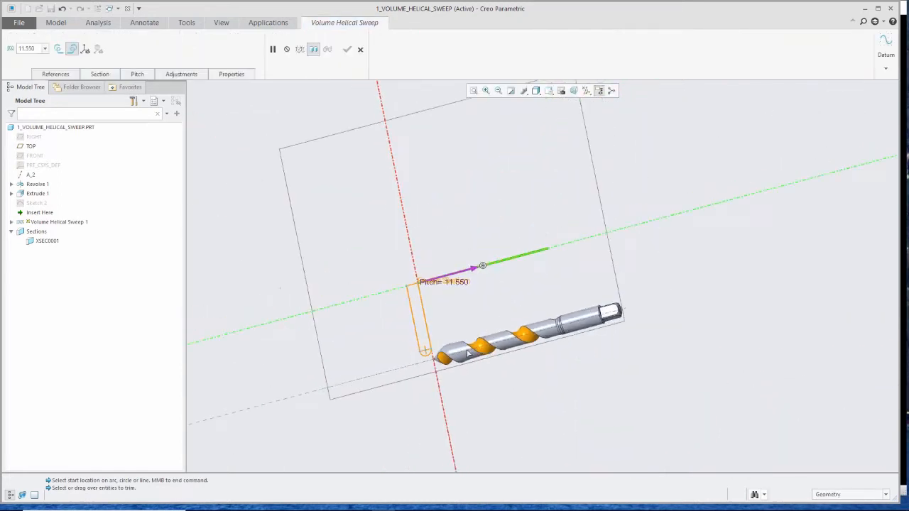
pyautogui.scroll(-10, 468, 354)
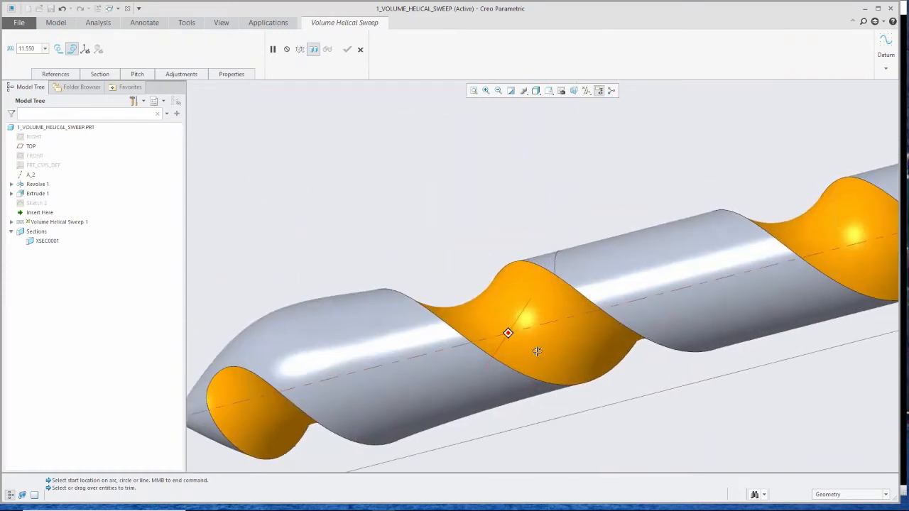
pyautogui.moveTo(538, 351)
pyautogui.mouseDown(button='middle')
pyautogui.moveTo(597, 377)
pyautogui.moveTo(582, 371)
pyautogui.moveTo(487, 217)
pyautogui.mouseUp(button='middle')
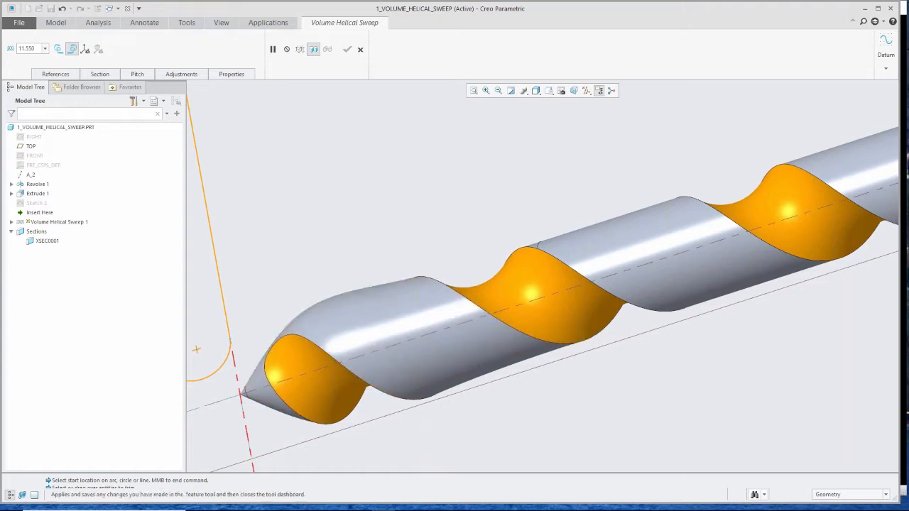
pyautogui.scroll(-3, 483, 252)
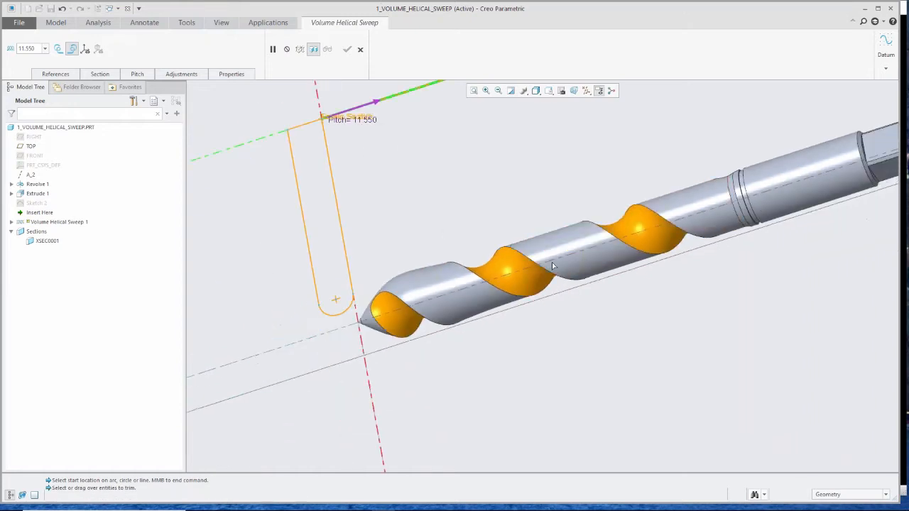
pyautogui.moveTo(553, 266)
pyautogui.mouseDown(button='middle')
pyautogui.moveTo(465, 247)
pyautogui.moveTo(447, 197)
pyautogui.moveTo(598, 141)
pyautogui.mouseUp(button='middle')
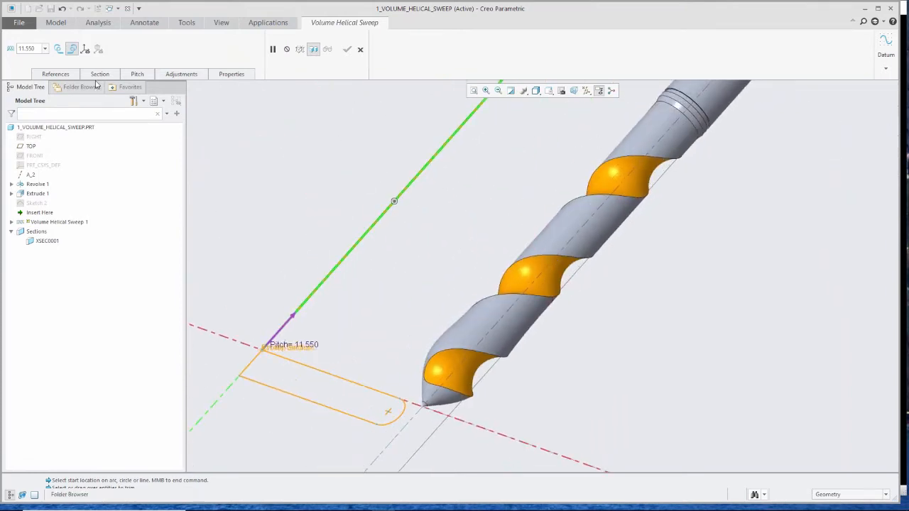
pyautogui.click(137, 74)
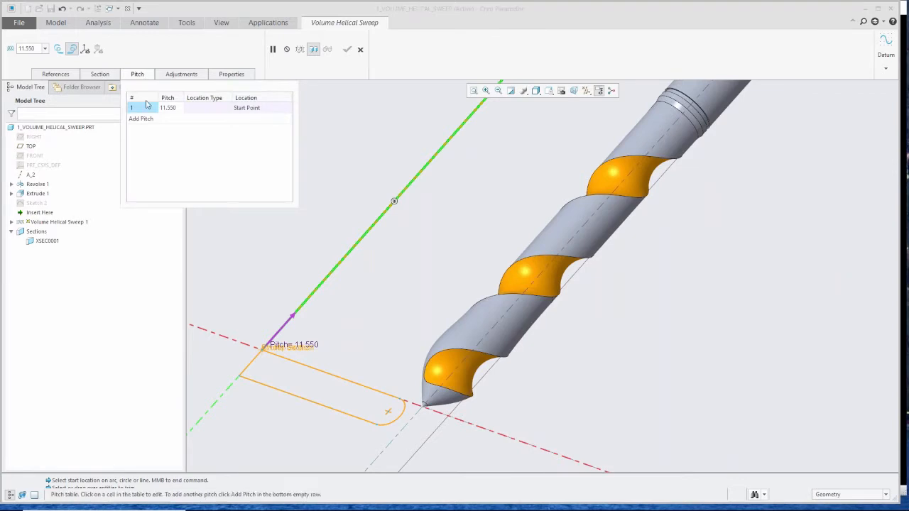
pyautogui.doubleClick(169, 107)
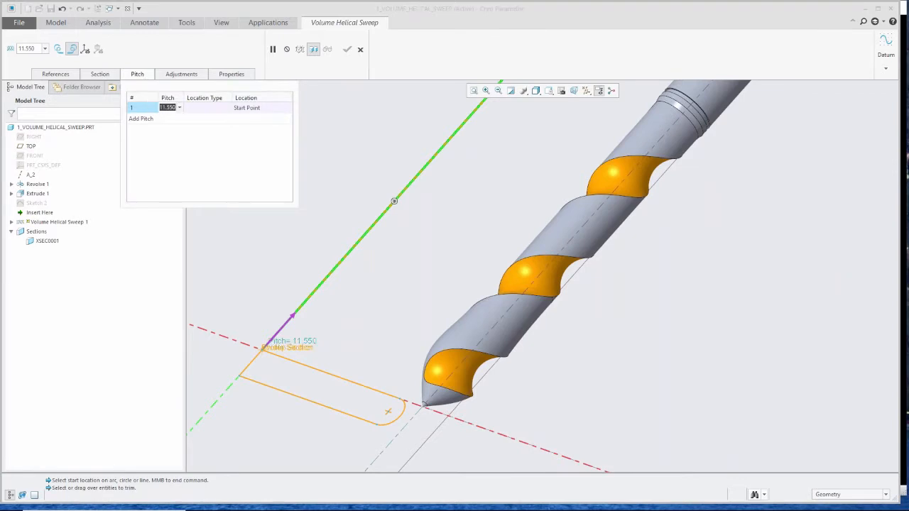
pyautogui.write('6')
pyautogui.press('Return')
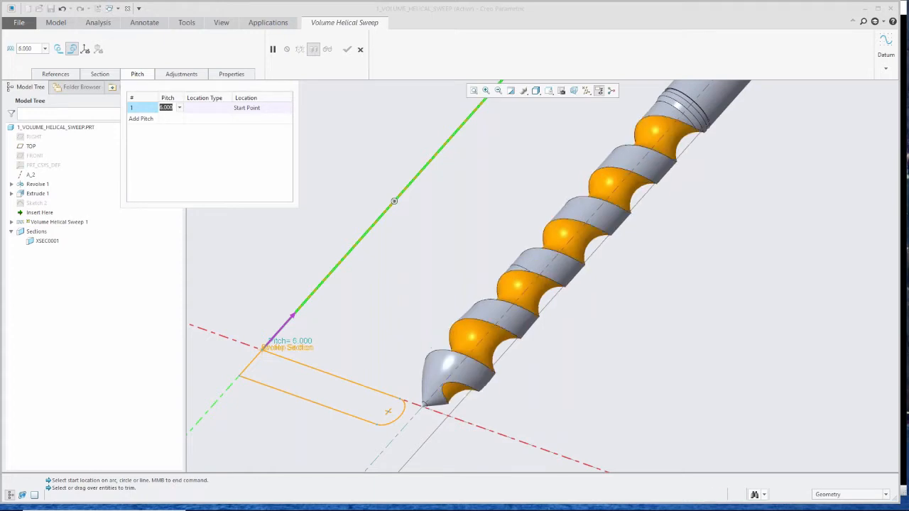
# - Cancel the Volume Helical Sweep feature
pyautogui.click(98, 74)
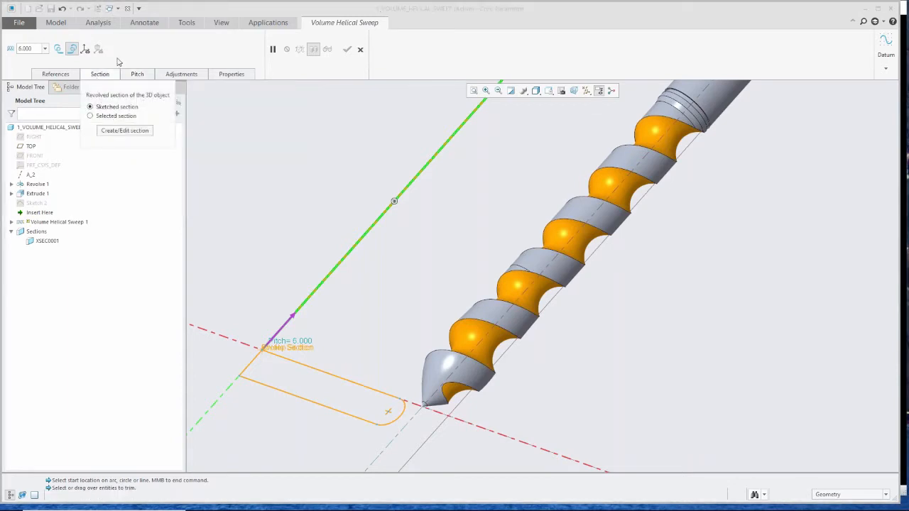
pyautogui.click(99, 74)
pyautogui.click(360, 49)
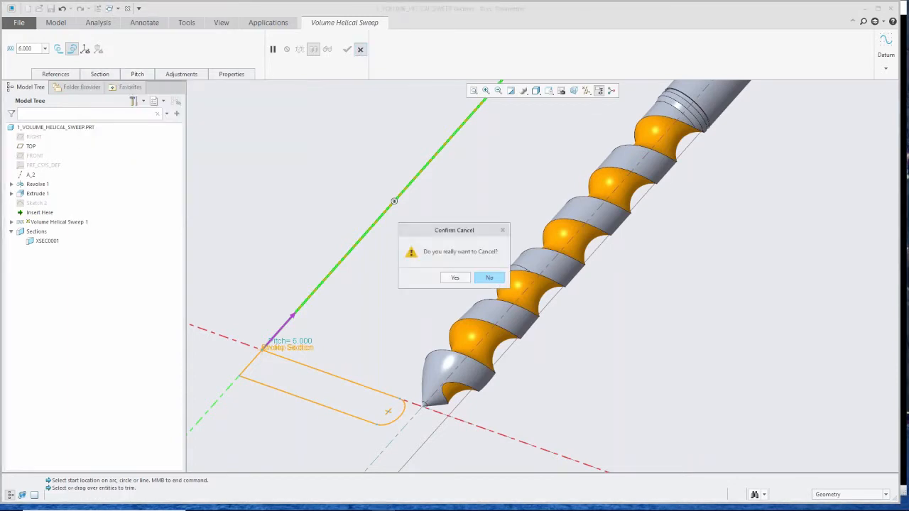
pyautogui.click(455, 278)
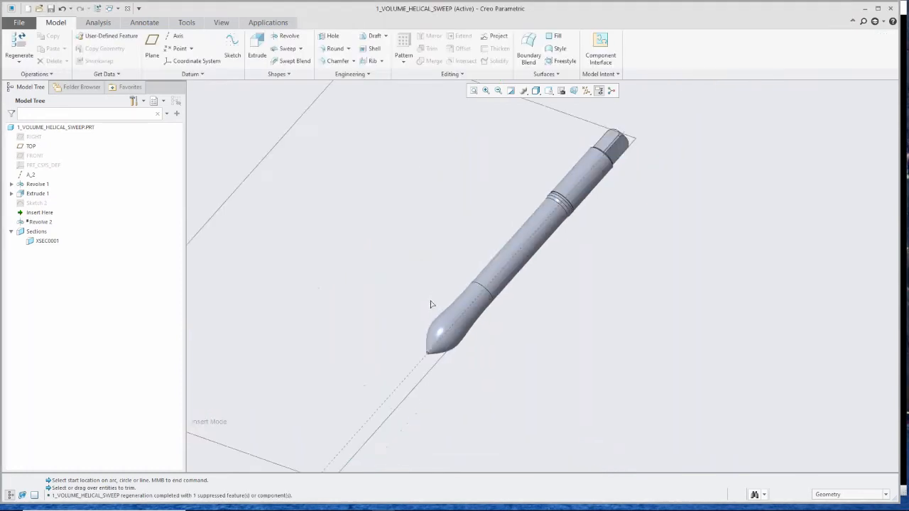
# - Close the helical sweep part and open the 2_ROUNDS_CHAMFER_DRAFT part
pyautogui.click(129, 10)
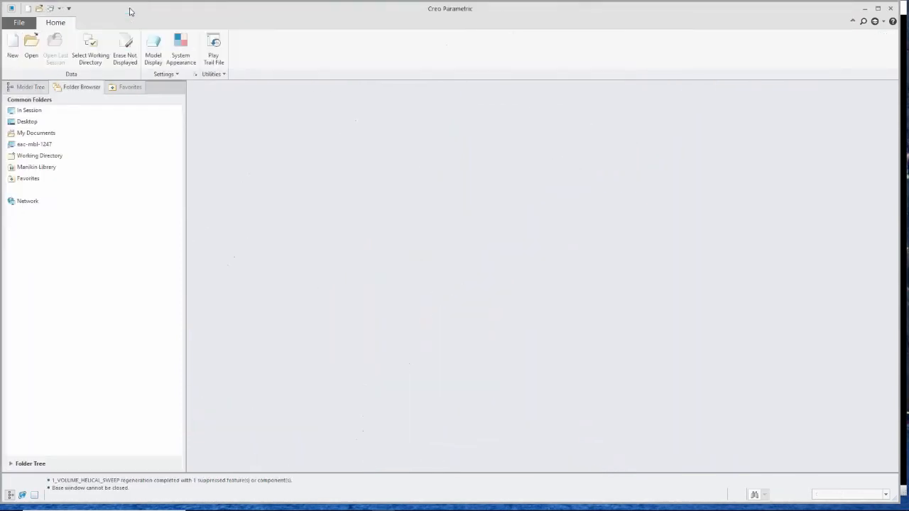
pyautogui.click(34, 52)
pyautogui.doubleClick(390, 266)
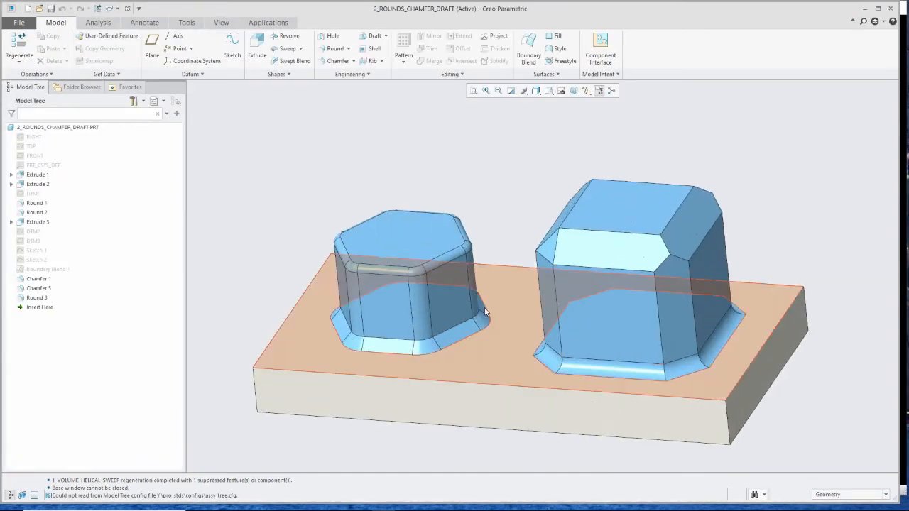
# - Start a Draft and select the hexagonal boss's side intent surfaces as the draft surfaces
pyautogui.scroll(2, 486, 311)
pyautogui.moveTo(486, 311)
pyautogui.mouseDown(button='middle')
pyautogui.moveTo(497, 318)
pyautogui.moveTo(486, 327)
pyautogui.mouseUp(button='middle')
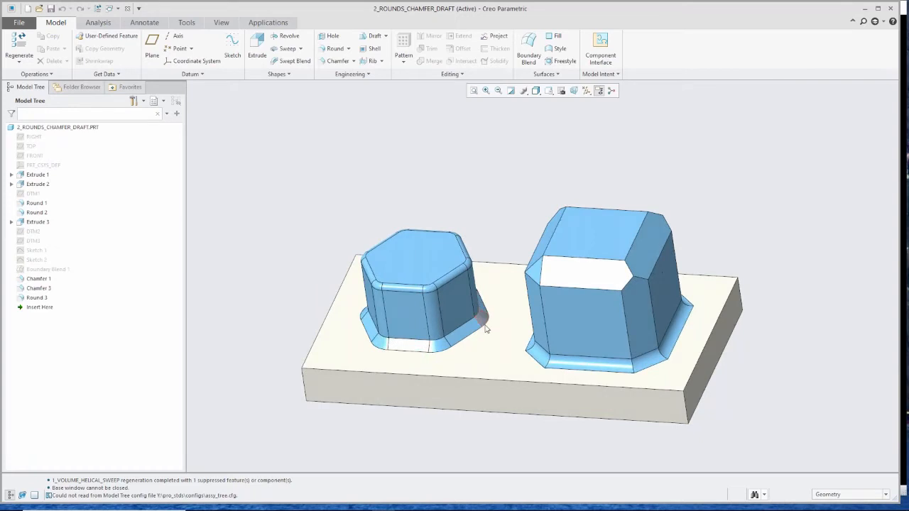
pyautogui.scroll(-2, 486, 328)
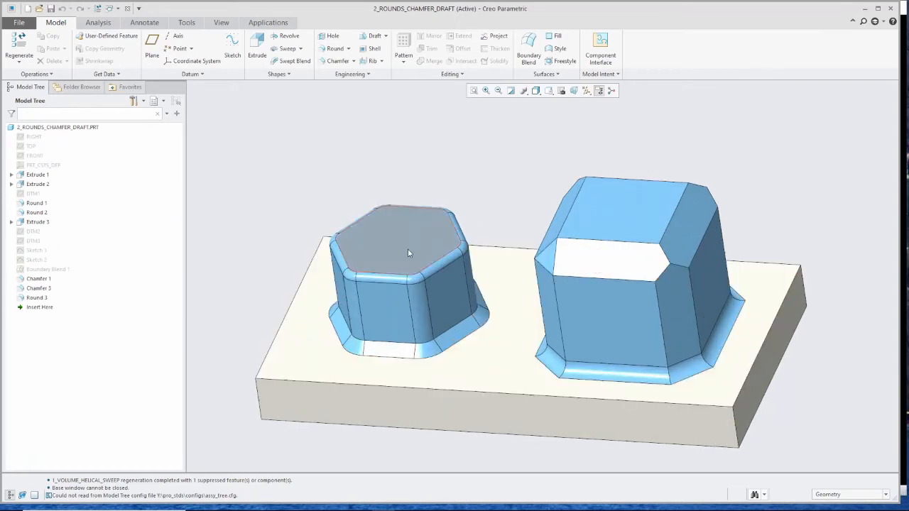
pyautogui.scroll(-1, 376, 288)
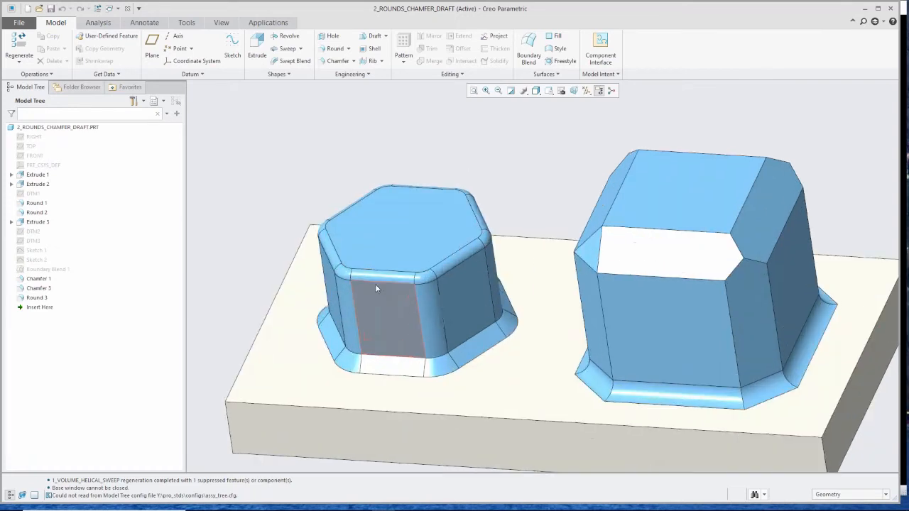
pyautogui.scroll(-2, 376, 287)
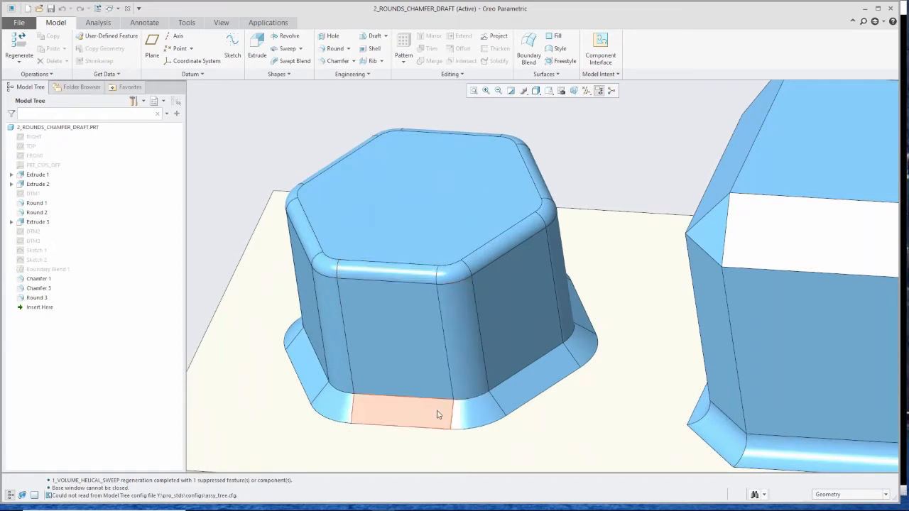
pyautogui.scroll(1, 416, 401)
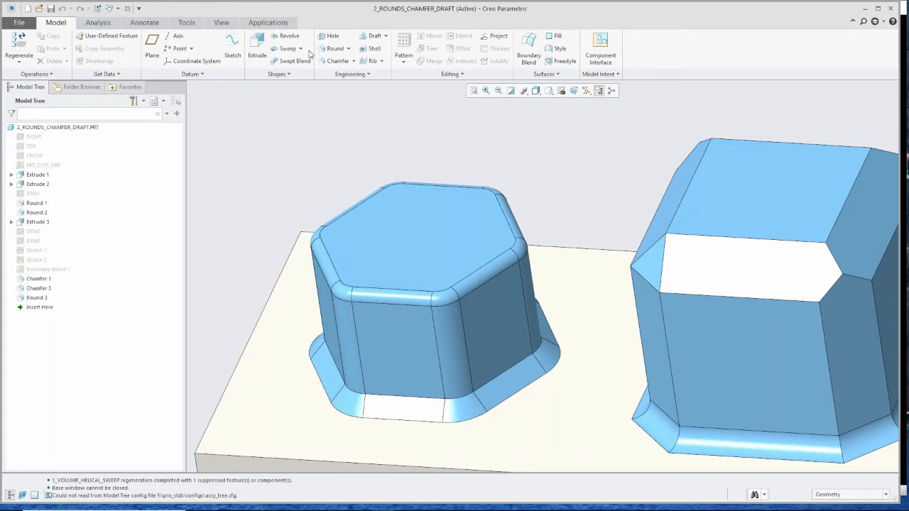
pyautogui.click(386, 36)
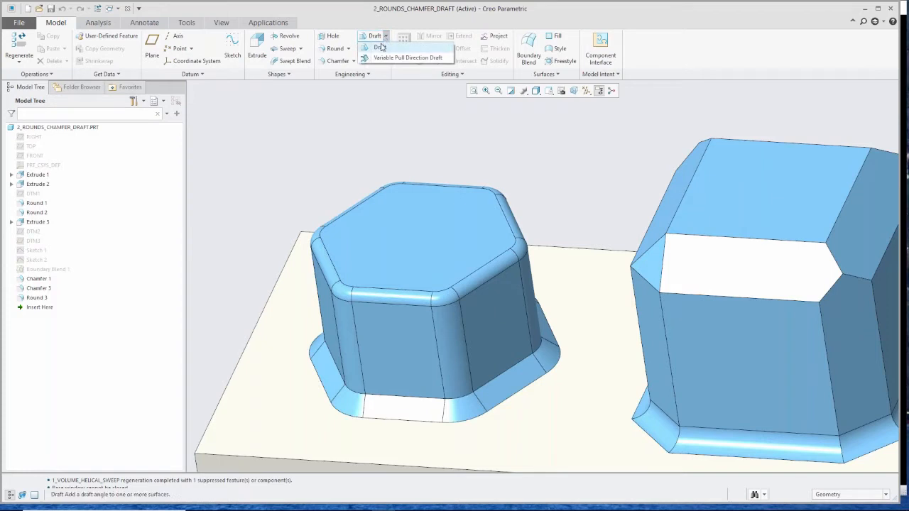
pyautogui.click(380, 47)
pyautogui.rightClick(376, 329)
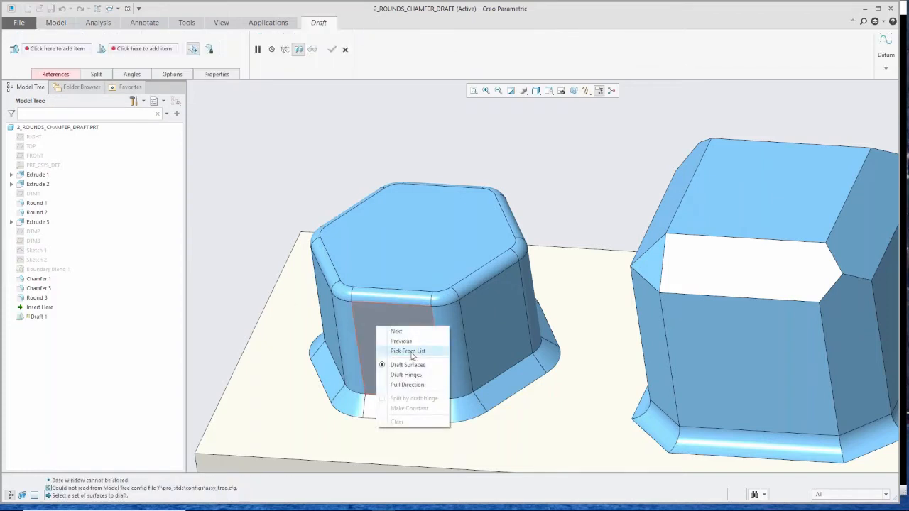
pyautogui.click(408, 350)
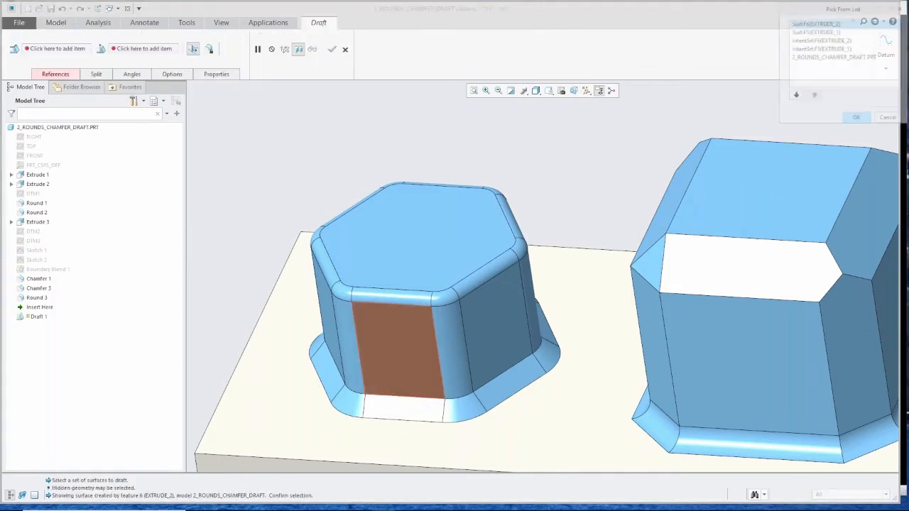
pyautogui.click(803, 40)
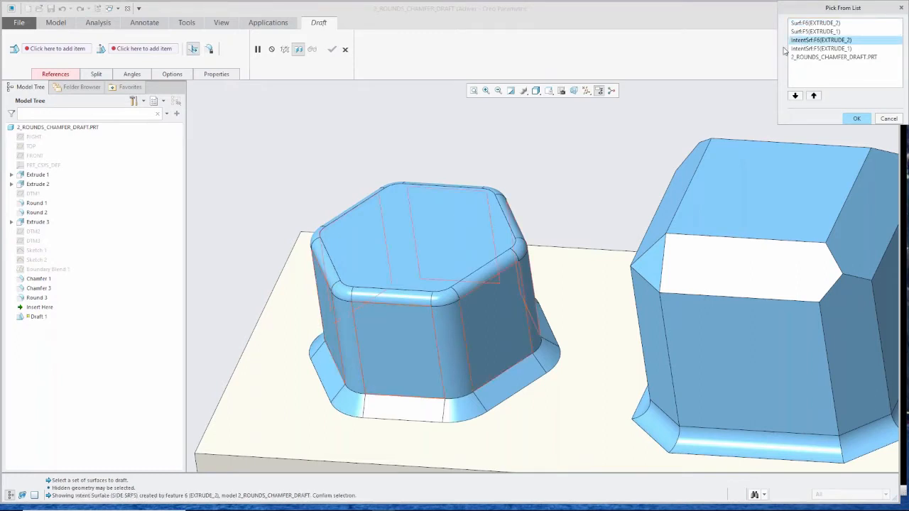
pyautogui.click(856, 119)
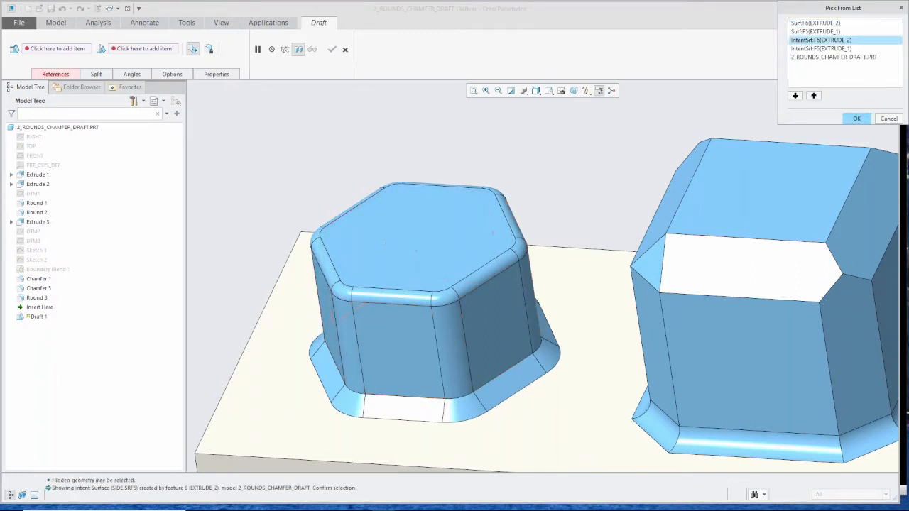
# - Select the hexagonal boss's top face as the draft hinge
pyautogui.rightClick(285, 138)
pyautogui.click(315, 156)
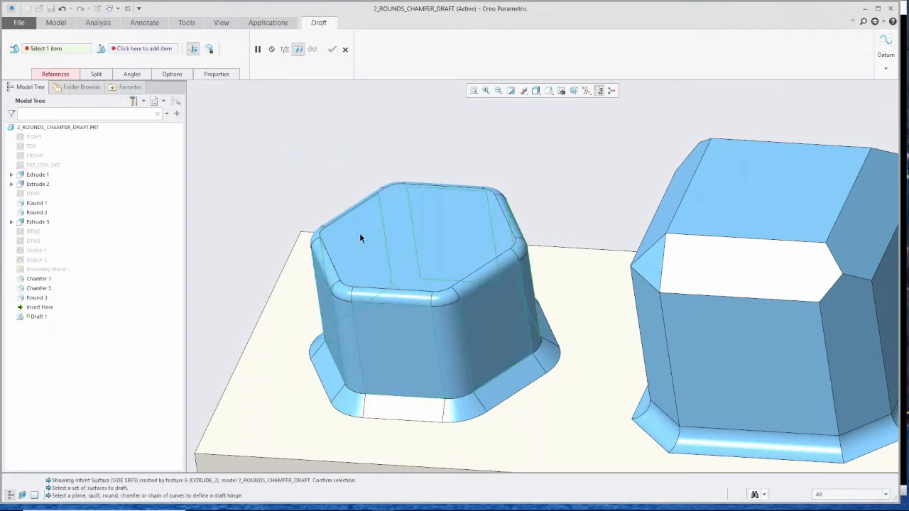
pyautogui.click(362, 237)
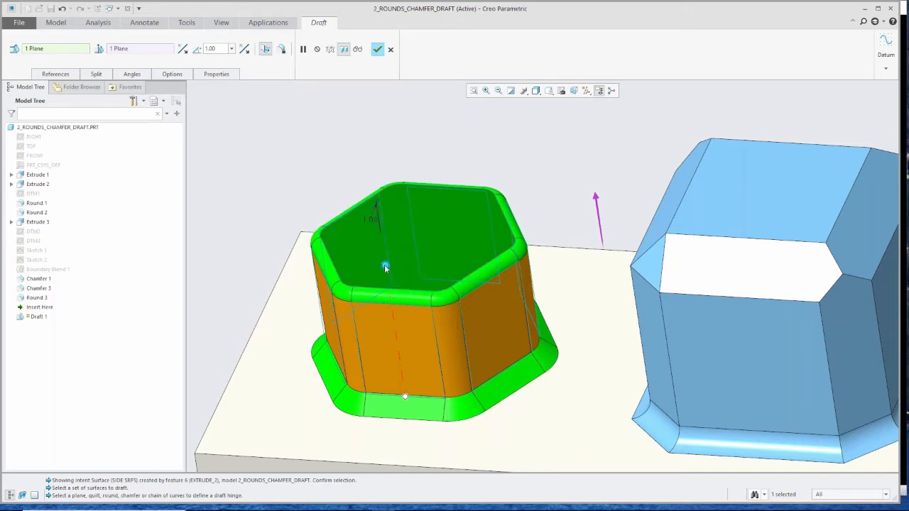
# - Set the hexagonal boss's draft angle to 21 degrees and complete the draft
pyautogui.moveTo(385, 268); pyautogui.dragTo(390, 272)
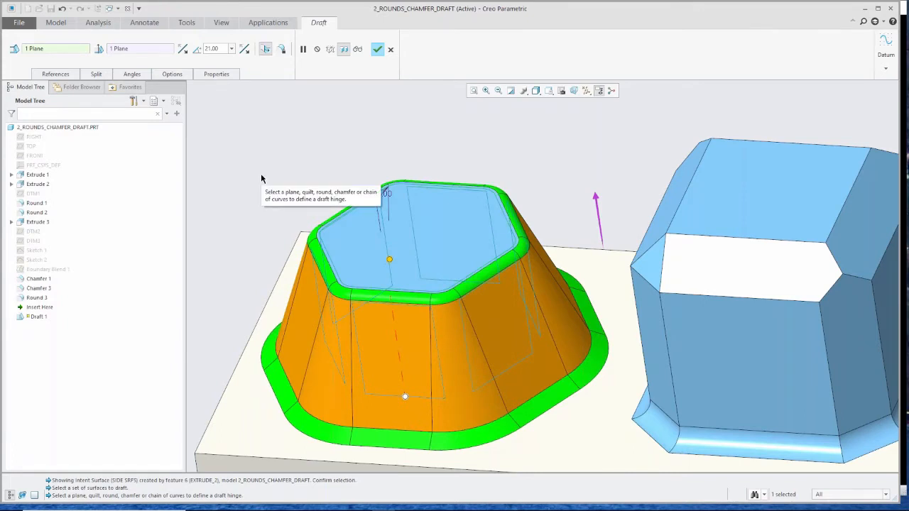
pyautogui.click(377, 49)
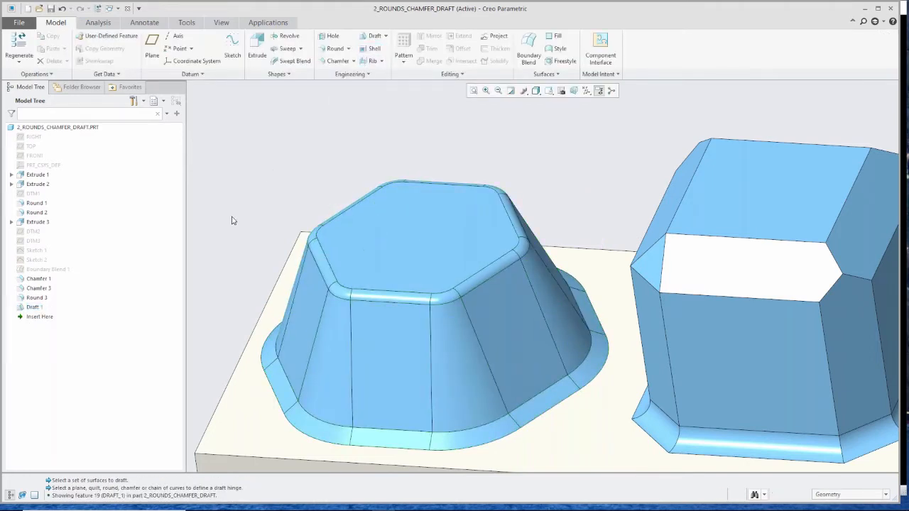
# - Start a new Draft and pick the square boss's side intent surfaces from the list as draft surfaces
pyautogui.scroll(3, 229, 220)
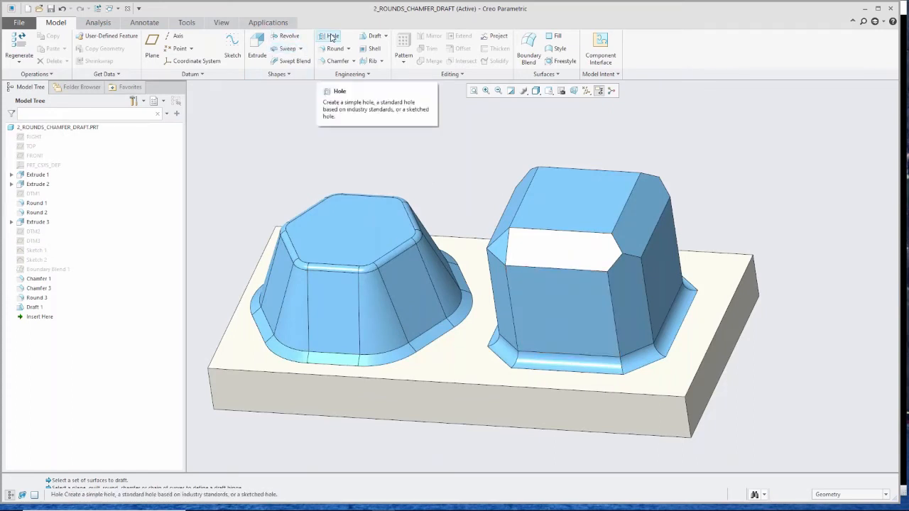
pyautogui.click(374, 36)
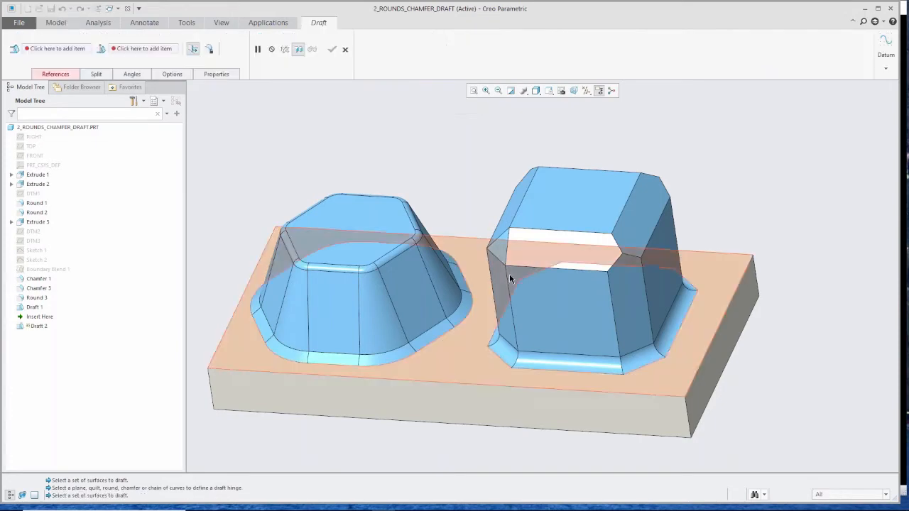
pyautogui.rightClick(566, 307)
pyautogui.rightClick(565, 276)
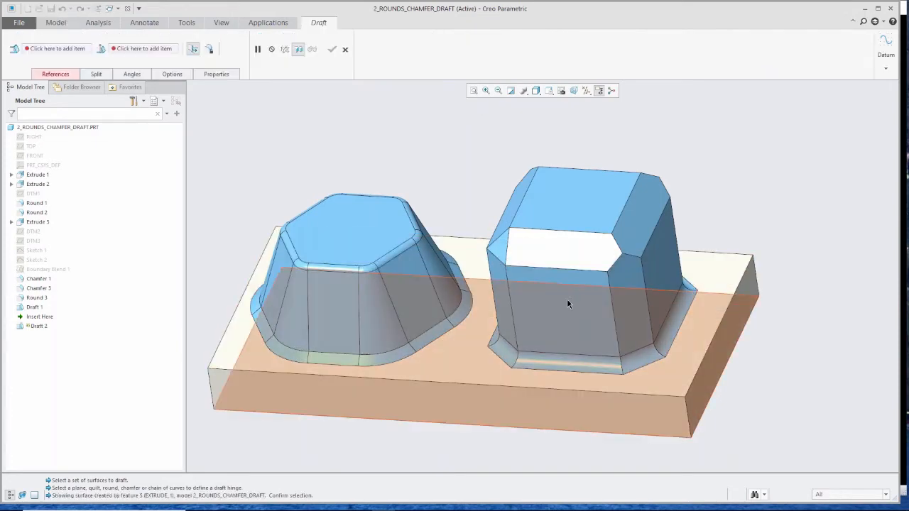
pyautogui.scroll(1, 584, 298)
pyautogui.moveTo(584, 299)
pyautogui.mouseDown(button='middle')
pyautogui.moveTo(552, 299)
pyautogui.moveTo(568, 304)
pyautogui.mouseUp(button='middle')
pyautogui.rightClick(668, 277)
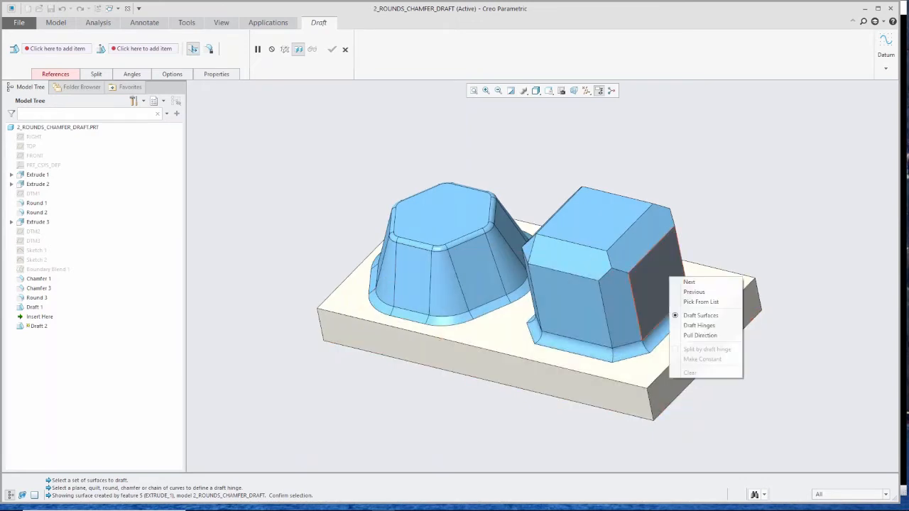
pyautogui.click(720, 304)
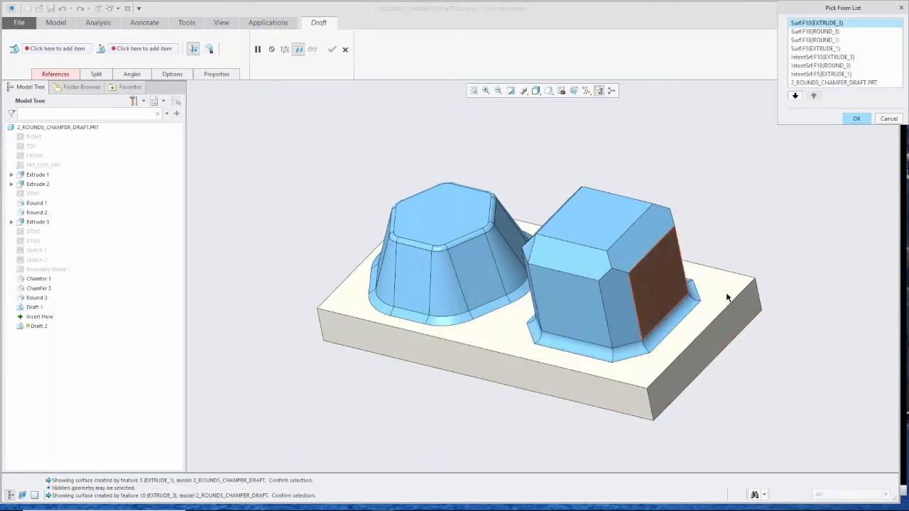
pyautogui.click(835, 57)
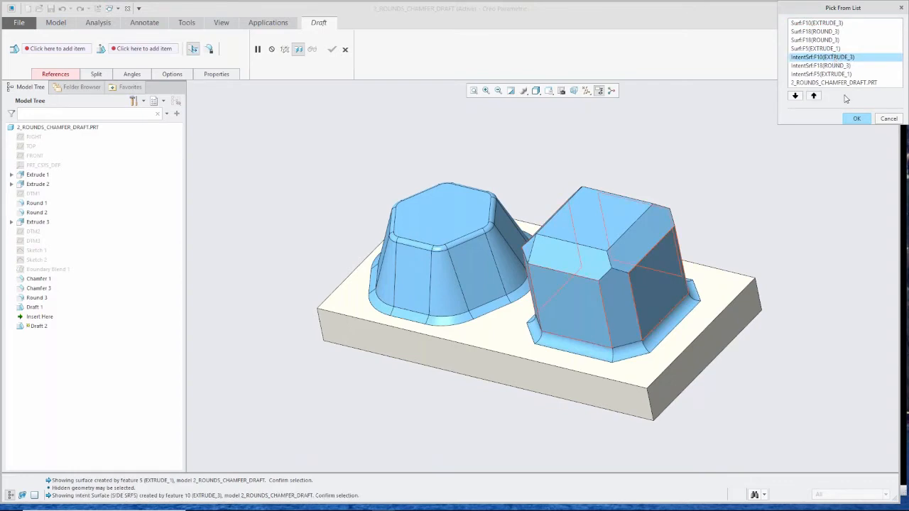
pyautogui.click(856, 119)
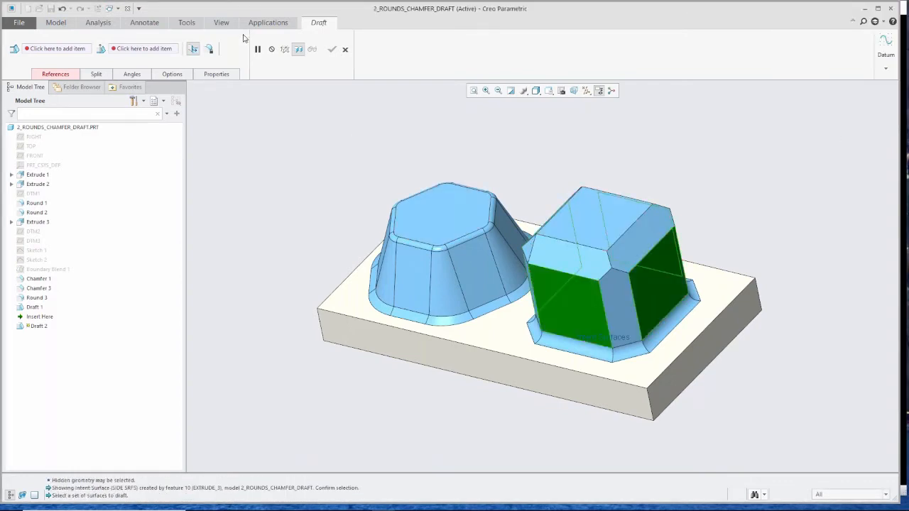
# - Select the base plate's top face as the draft hinge for the square boss
pyautogui.rightClick(355, 155)
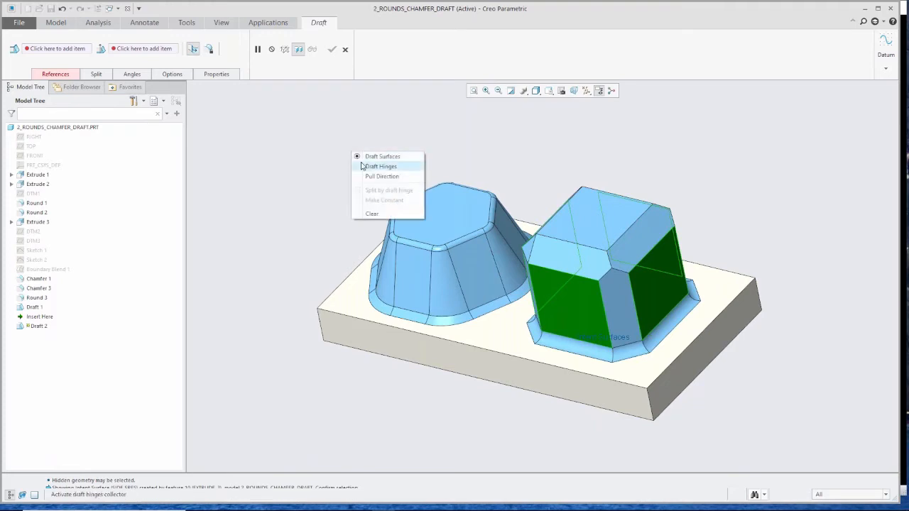
pyautogui.click(362, 166)
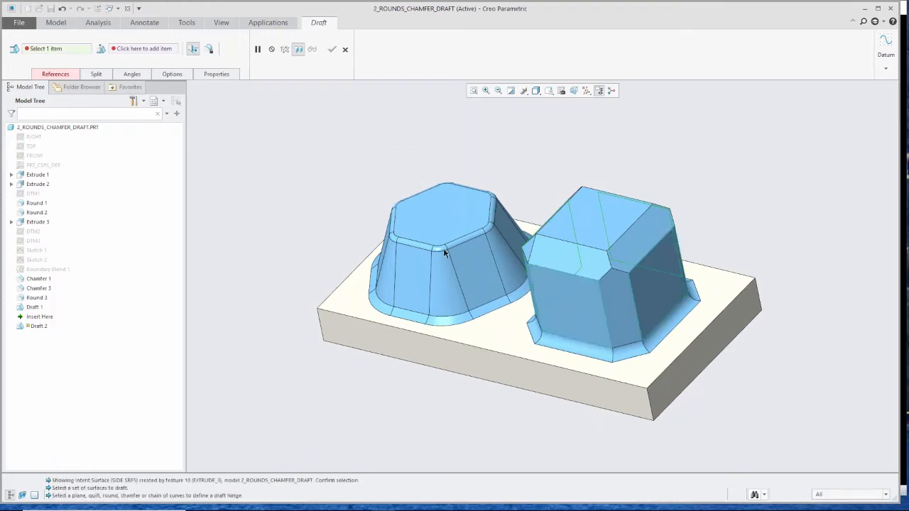
pyautogui.click(509, 326)
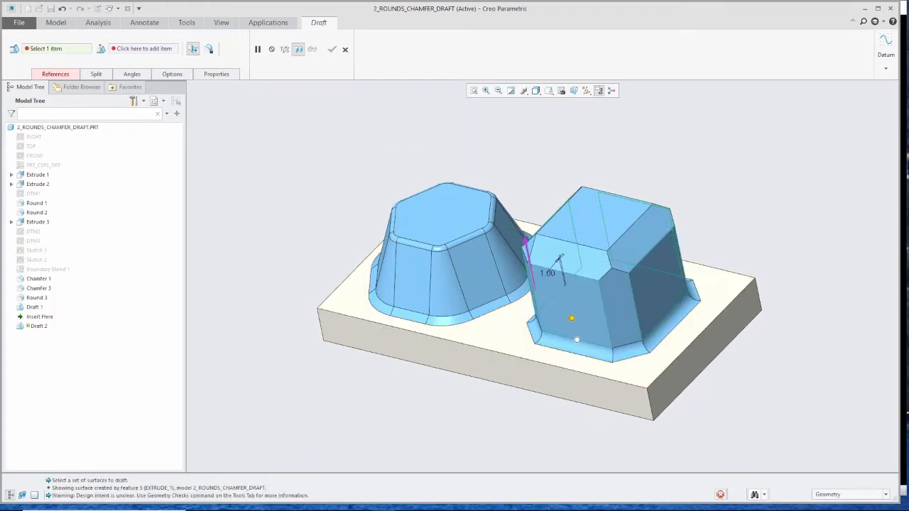
# - Set the square boss's draft angle to 9 degrees and complete the draft
pyautogui.hotkey('ctrl', 'd')
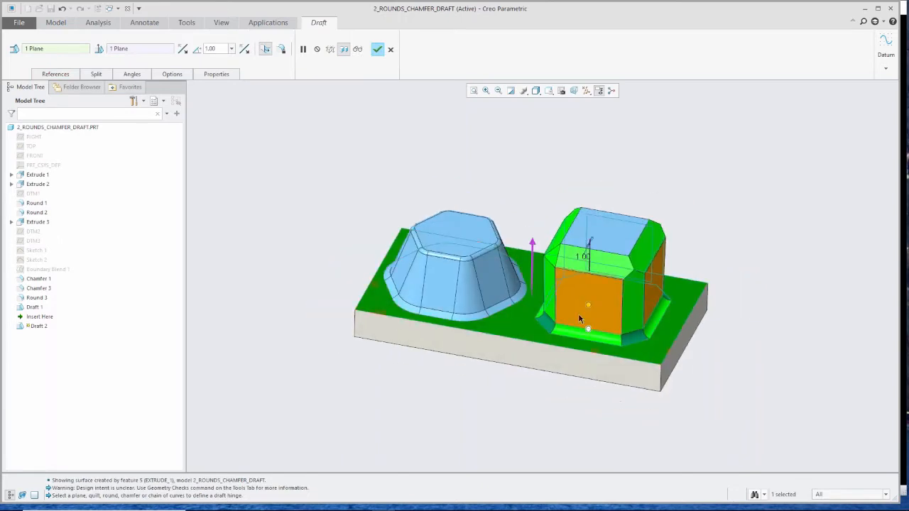
pyautogui.moveTo(588, 309); pyautogui.dragTo(587, 308)
pyautogui.scroll(-5, 553, 262)
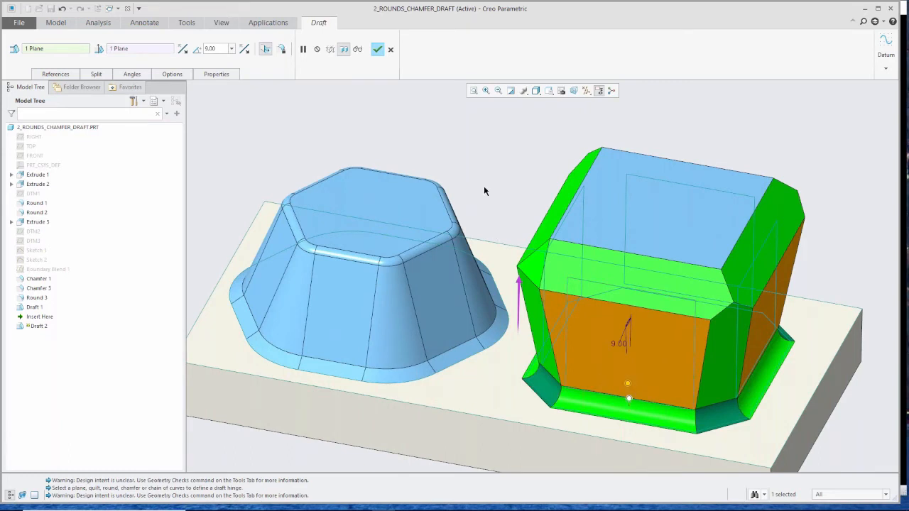
pyautogui.click(377, 50)
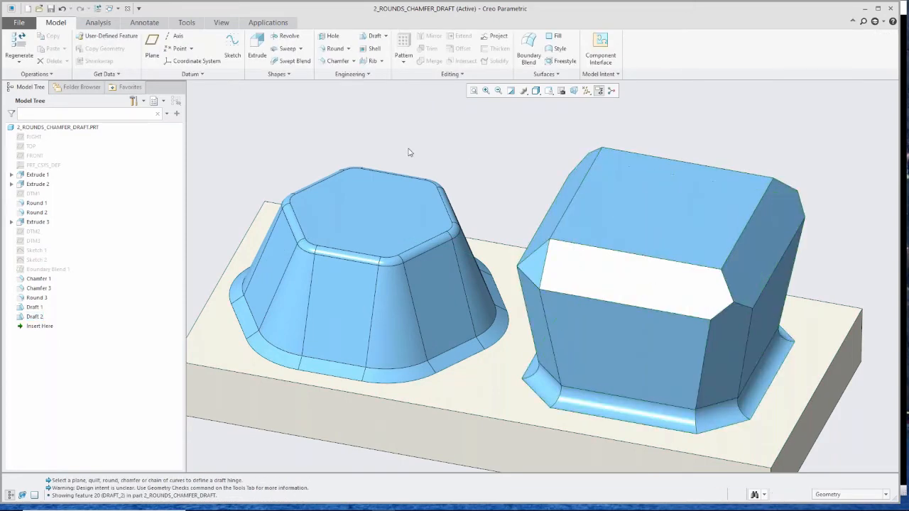
# - Start a Hole on the hexagonal boss's top face, drag its depth to about 4.344, and attach two edge offset references
pyautogui.scroll(-2, 409, 150)
pyautogui.scroll(3, 510, 196)
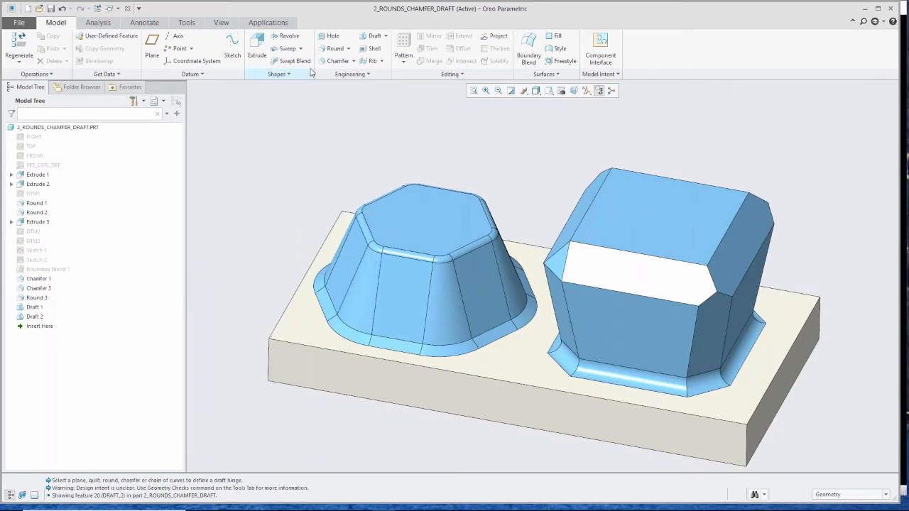
pyautogui.click(330, 36)
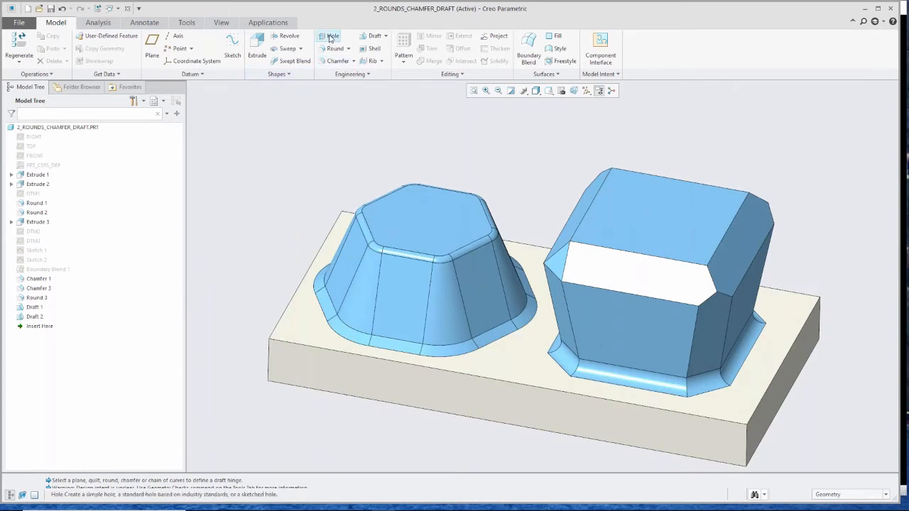
pyautogui.click(428, 218)
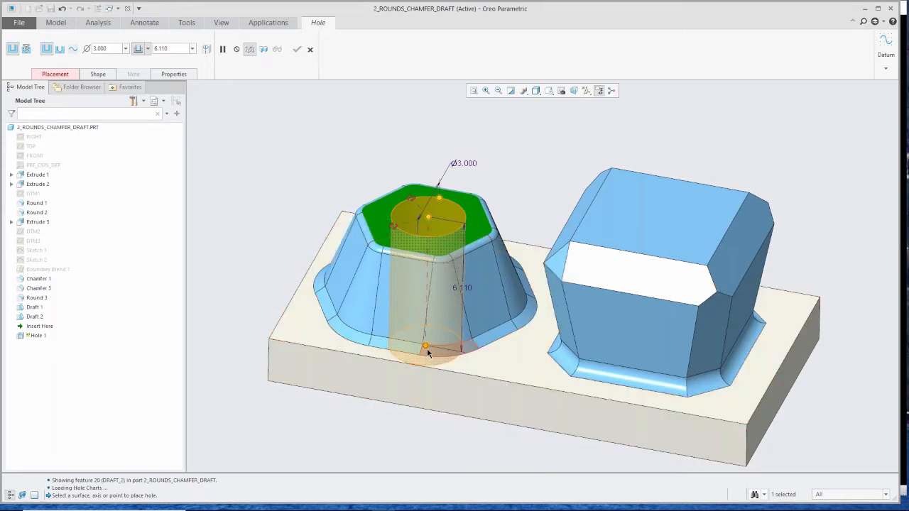
pyautogui.moveTo(425, 346); pyautogui.dragTo(415, 315)
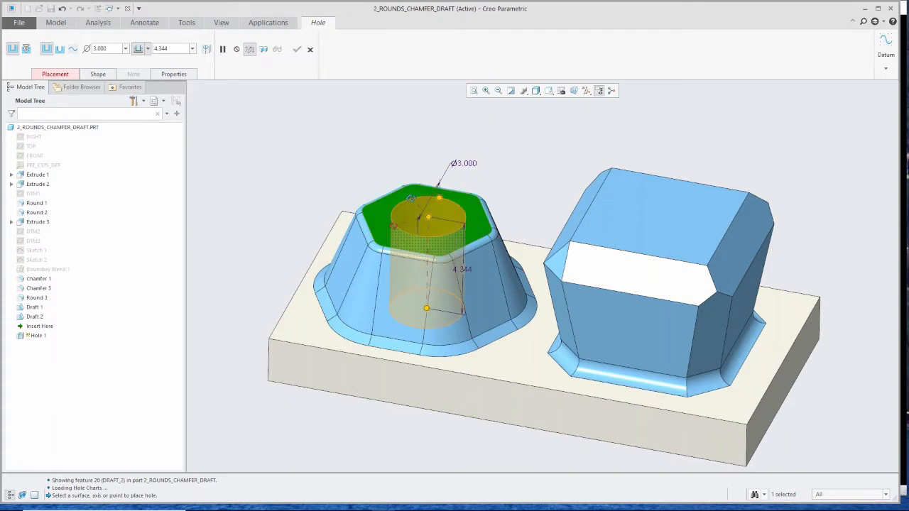
pyautogui.moveTo(410, 198); pyautogui.dragTo(478, 246)
pyautogui.moveTo(394, 227); pyautogui.dragTo(388, 259)
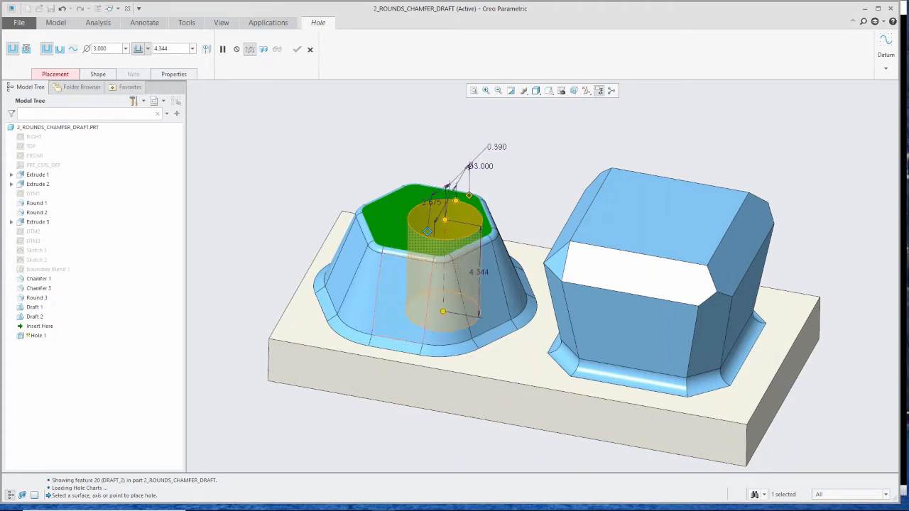
# - Set the hole diameter to 1.625 and complete the hole
pyautogui.moveTo(445, 220)
pyautogui.mouseDown()
pyautogui.moveTo(424, 222)
pyautogui.moveTo(446, 221)
pyautogui.moveTo(456, 203)
pyautogui.moveTo(433, 229)
pyautogui.moveTo(430, 212)
pyautogui.moveTo(444, 223)
pyautogui.mouseUp()
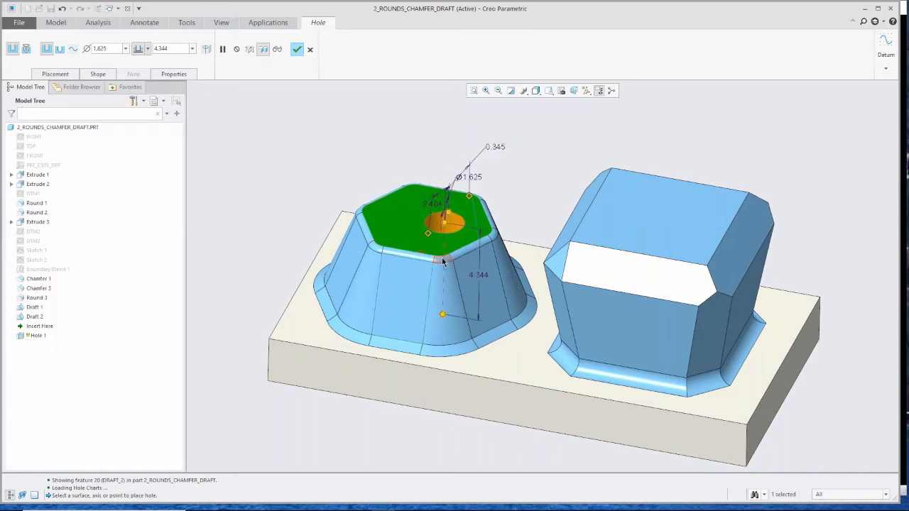
pyautogui.scroll(5, 443, 259)
pyautogui.moveTo(444, 256); pyautogui.dragTo(307, 101, button='middle')
pyautogui.click(297, 49)
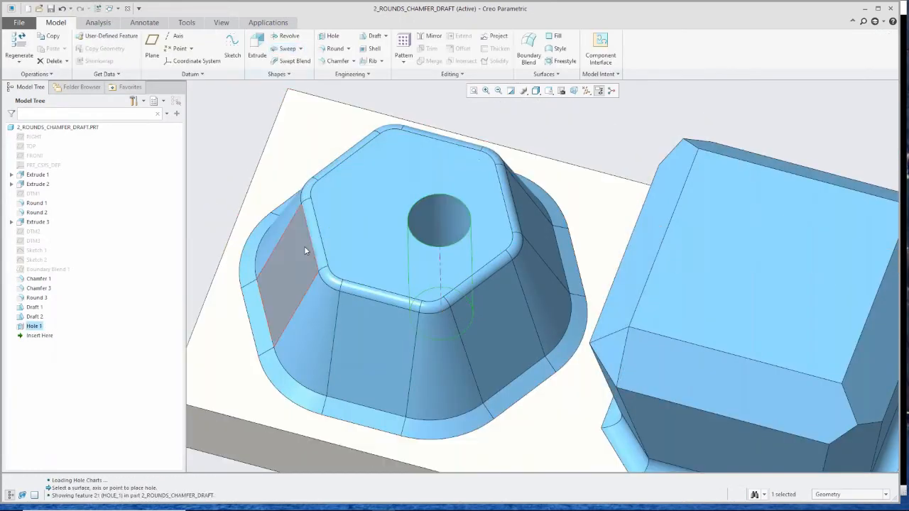
# - Filter the model tree for "rou" to find the round features, then clear the filter
pyautogui.hotkey('ctrl', 'd')
pyautogui.moveTo(302, 232); pyautogui.dragTo(294, 225, button='middle')
pyautogui.scroll(-2, 294, 226)
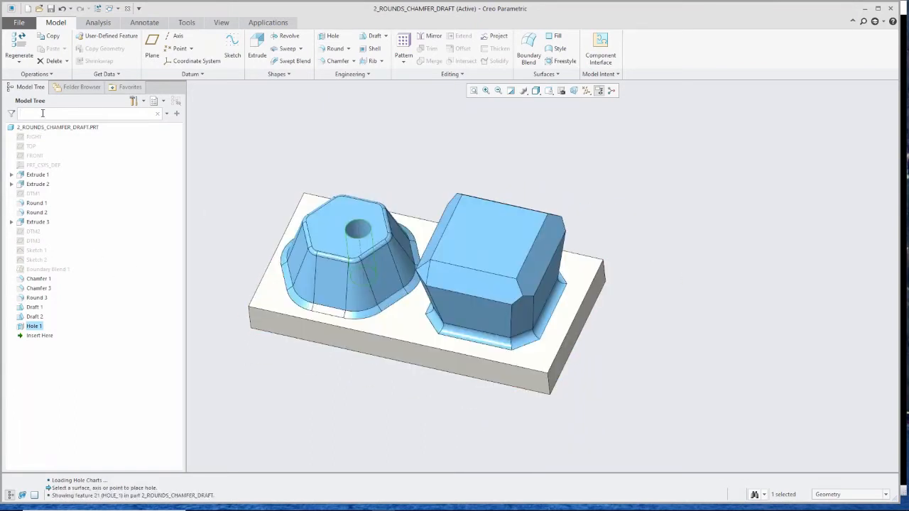
pyautogui.click(43, 113)
pyautogui.write('r')
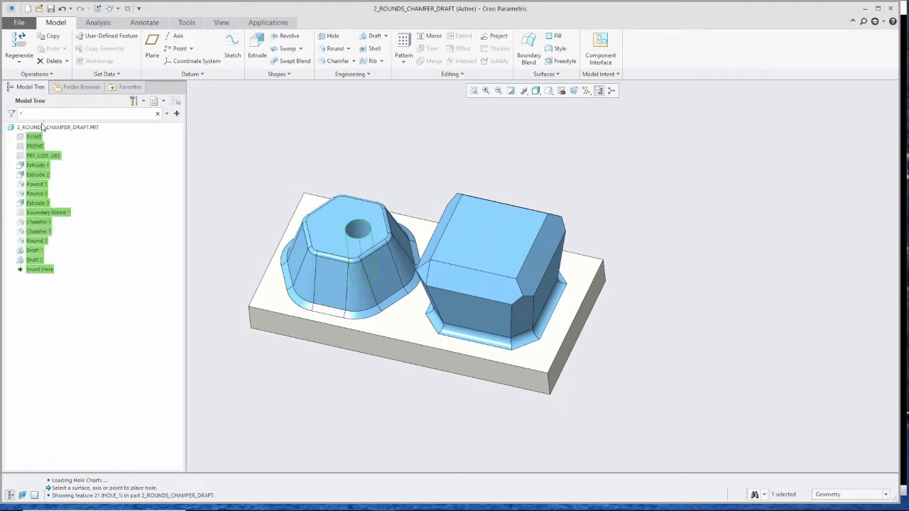
pyautogui.write('ou')
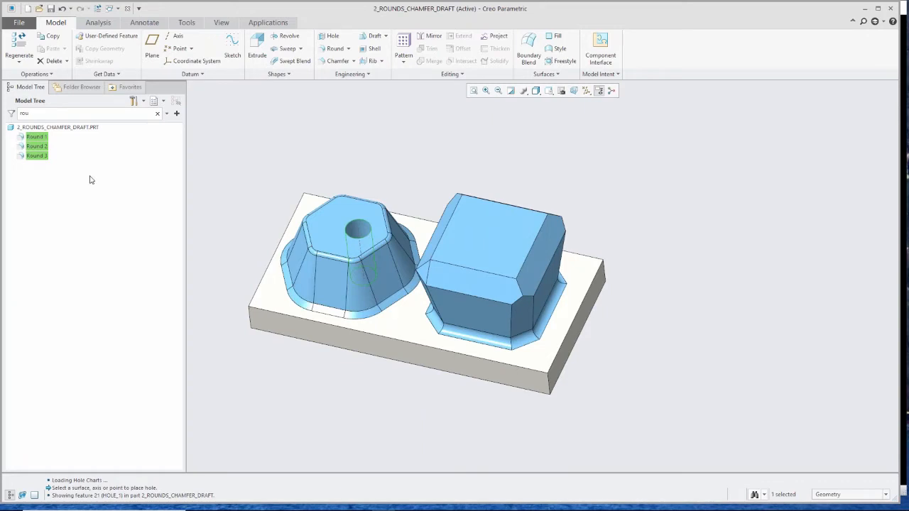
pyautogui.press('BackSpace')
pyautogui.press('BackSpace')
pyautogui.press('BackSpace')
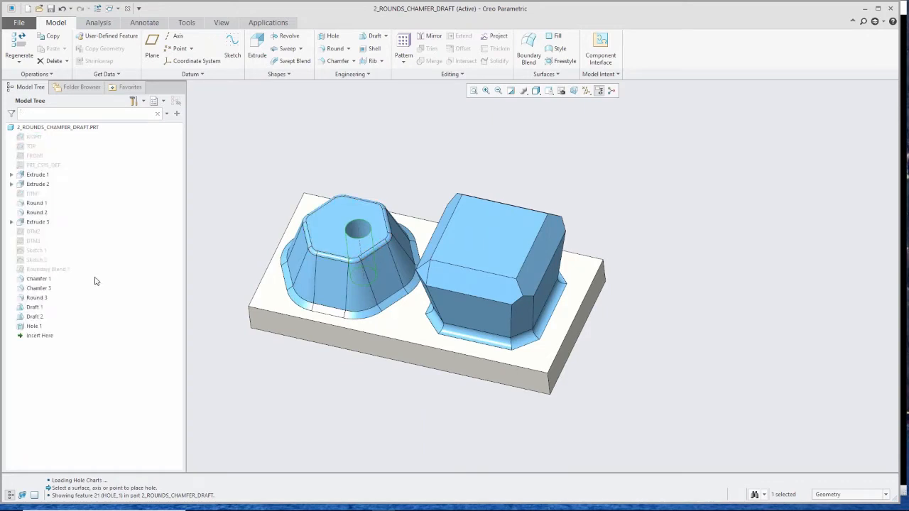
# - Show all datum planes except DTM3, then hide the DTM2 datum plane
pyautogui.click(38, 244)
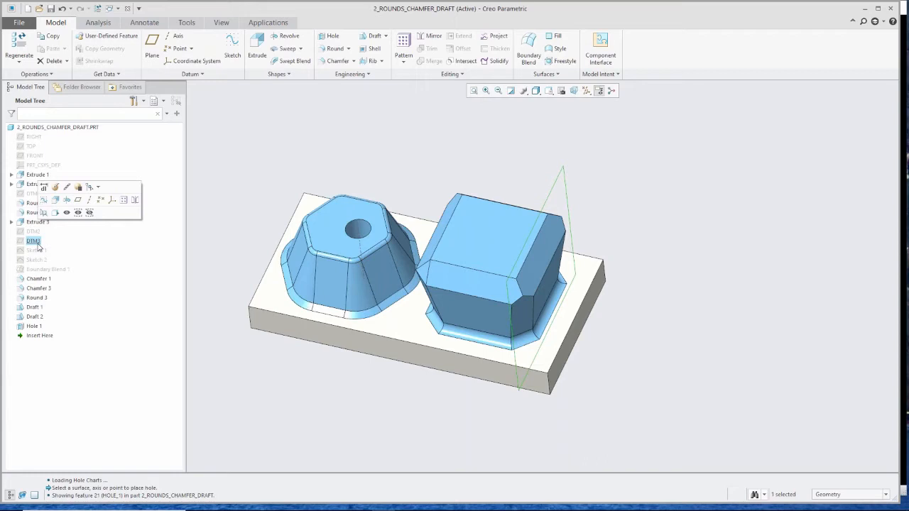
pyautogui.click(89, 213)
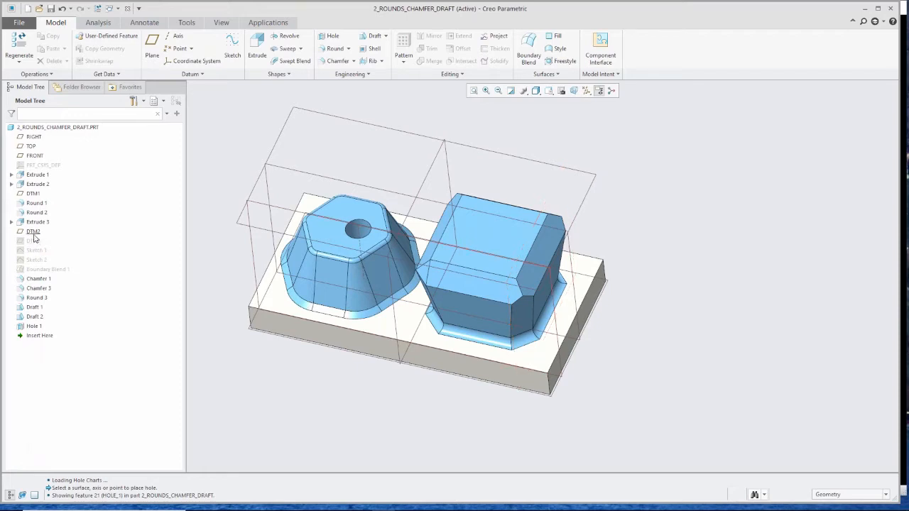
pyautogui.click(32, 231)
pyautogui.click(62, 204)
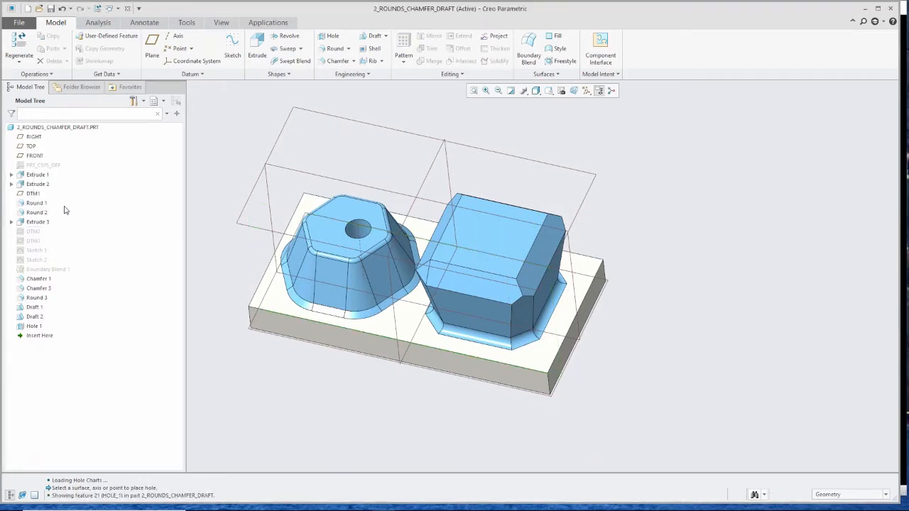
# - Show the DTM3 datum plane, then hide it again
pyautogui.click(36, 238)
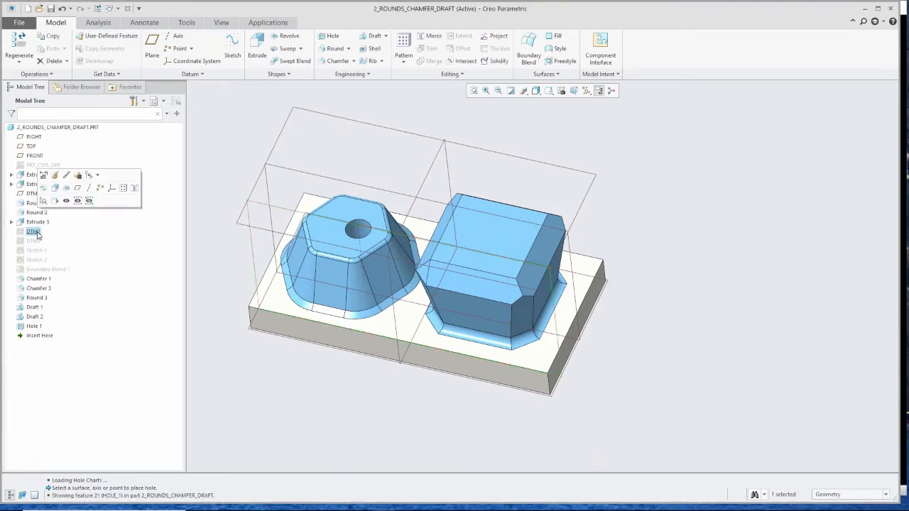
pyautogui.click(90, 209)
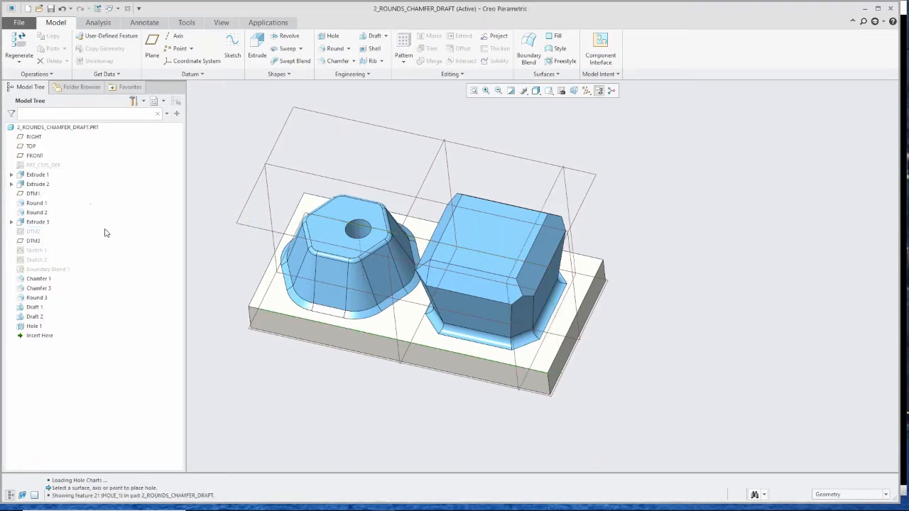
pyautogui.scroll(-1, 201, 255)
pyautogui.scroll(1, 223, 258)
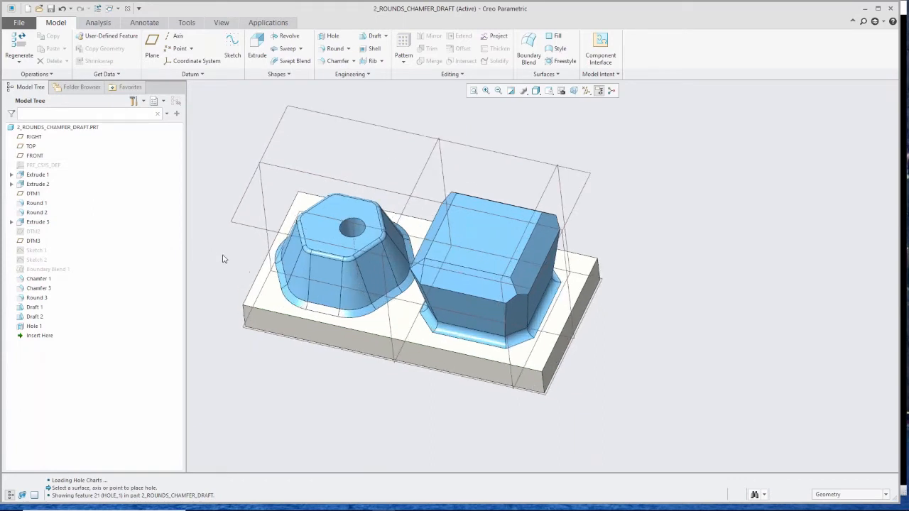
pyautogui.click(33, 240)
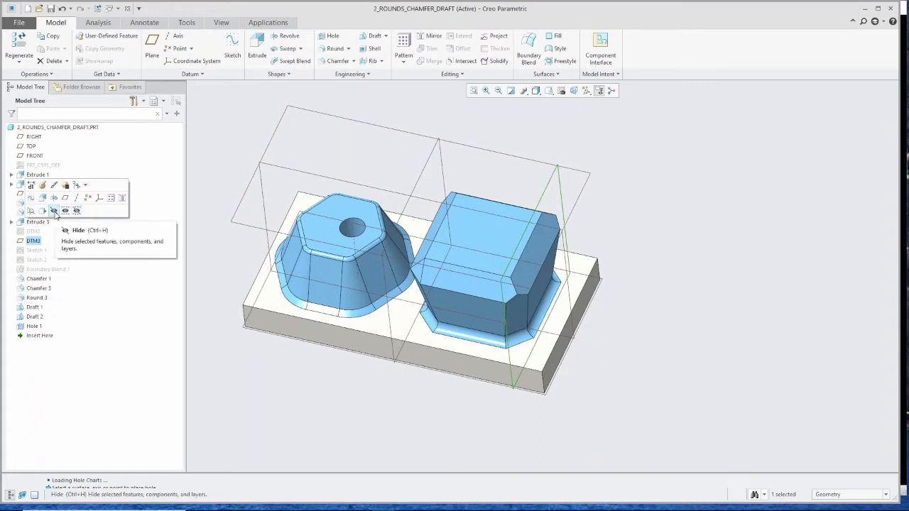
pyautogui.click(54, 211)
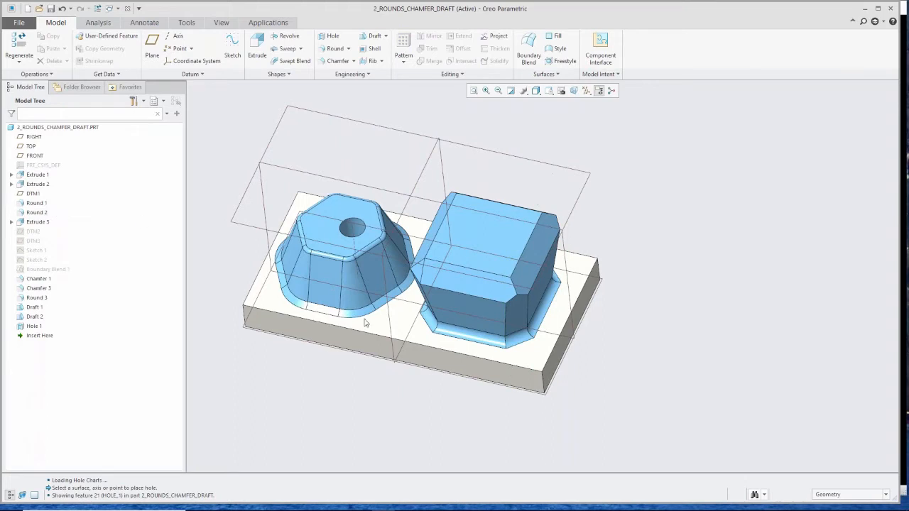
pyautogui.scroll(2, 359, 320)
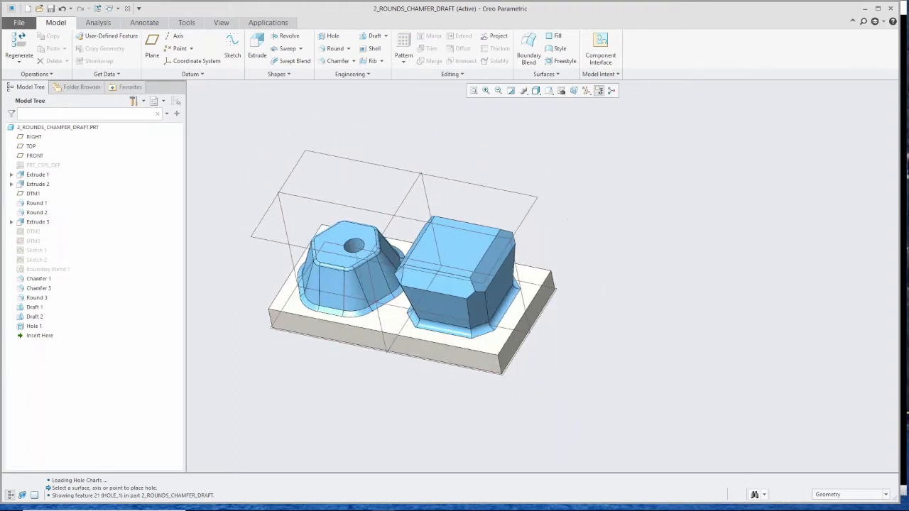
# - Close the part and open the assembly 00-26684_asm_asm_1.asm from the gcri folder
pyautogui.click(127, 8)
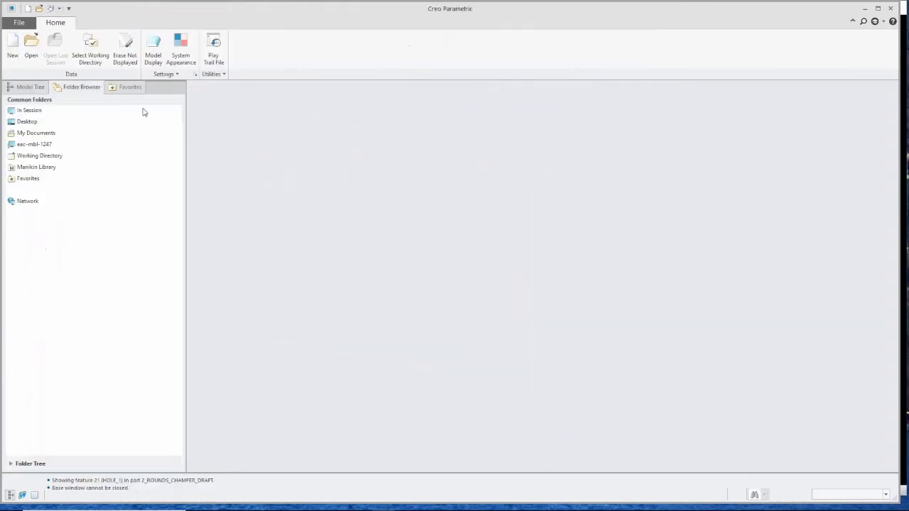
pyautogui.click(32, 44)
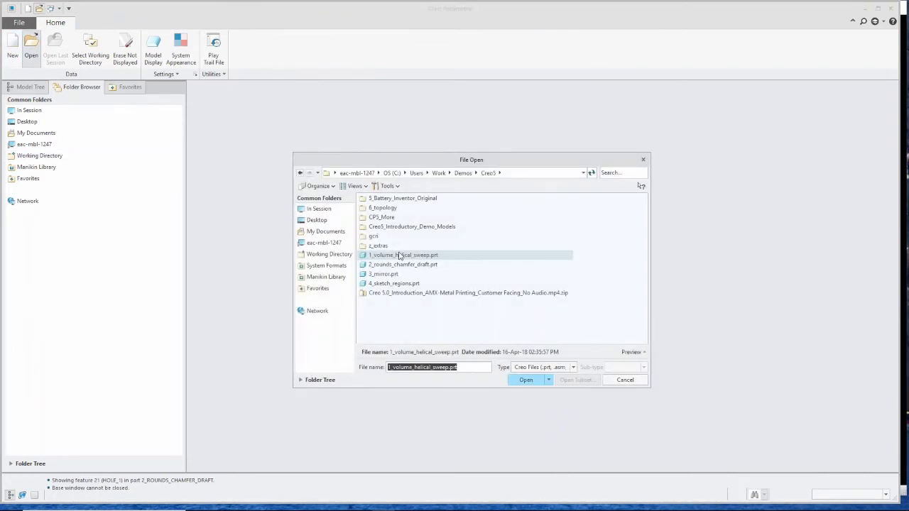
pyautogui.doubleClick(373, 237)
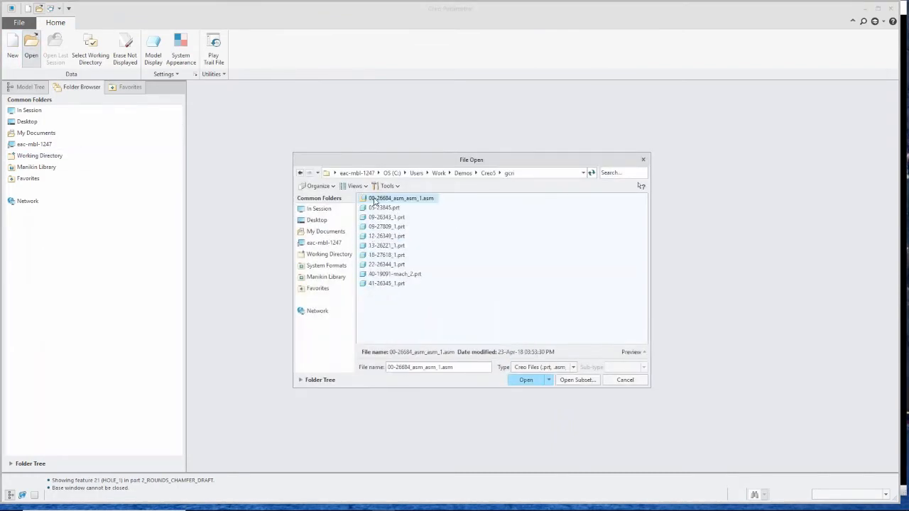
pyautogui.doubleClick(374, 200)
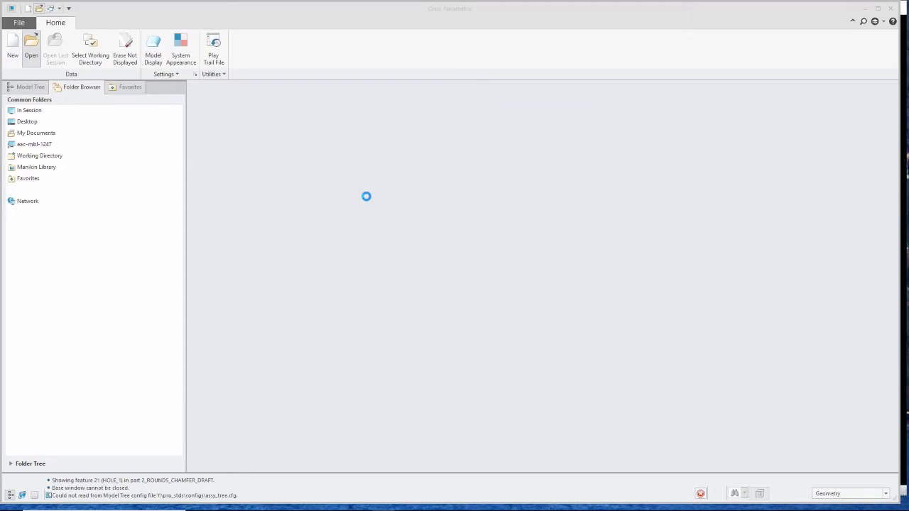
# - Show only the component 18-27618_1.PRT in the assembly and inspect it
pyautogui.scroll(5, 470, 270)
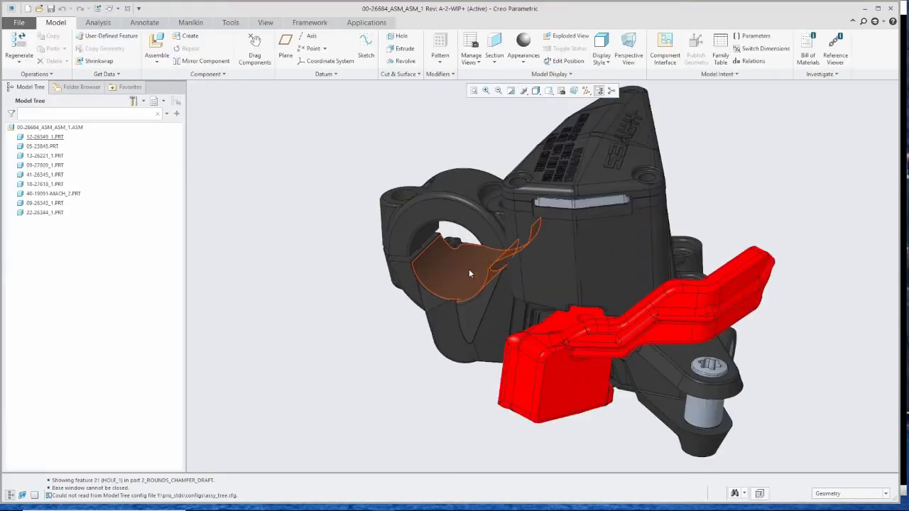
pyautogui.scroll(-4, 467, 275)
pyautogui.moveTo(467, 274); pyautogui.dragTo(485, 286, button='middle')
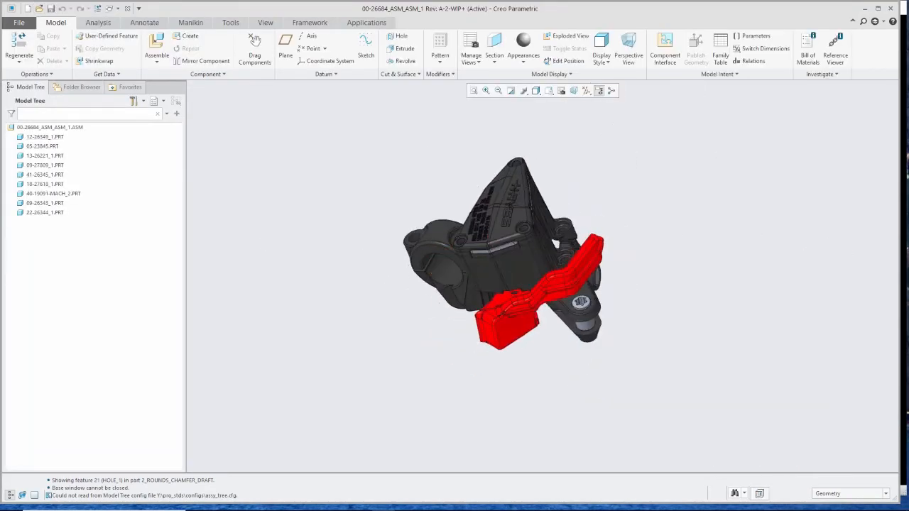
pyautogui.click(36, 186)
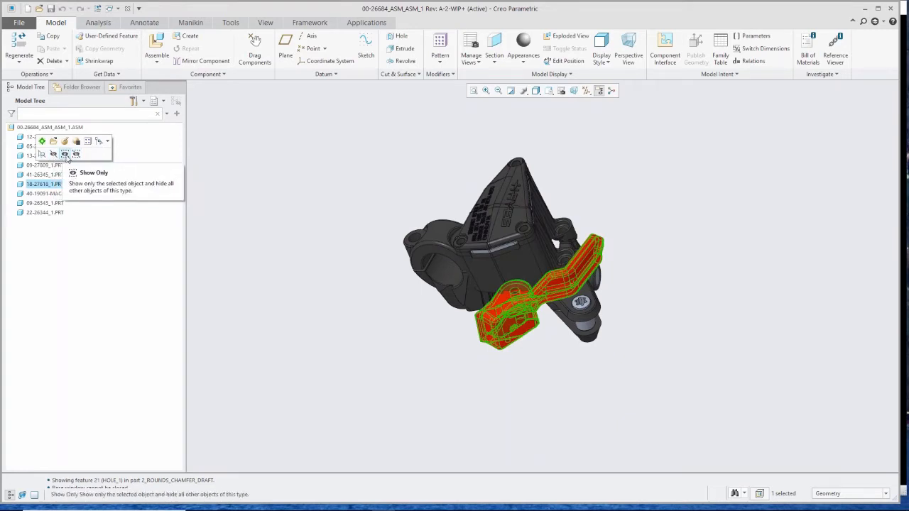
pyautogui.click(65, 154)
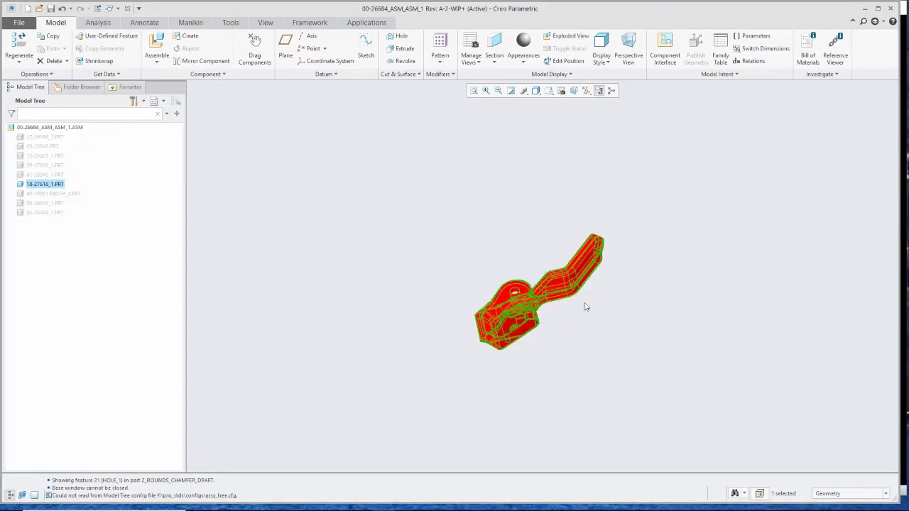
pyautogui.click(570, 319)
pyautogui.moveTo(570, 320)
pyautogui.mouseDown(button='middle')
pyautogui.moveTo(537, 345)
pyautogui.moveTo(544, 396)
pyautogui.moveTo(565, 382)
pyautogui.moveTo(491, 355)
pyautogui.moveTo(347, 407)
pyautogui.moveTo(343, 420)
pyautogui.moveTo(320, 311)
pyautogui.moveTo(323, 213)
pyautogui.mouseUp(button='middle')
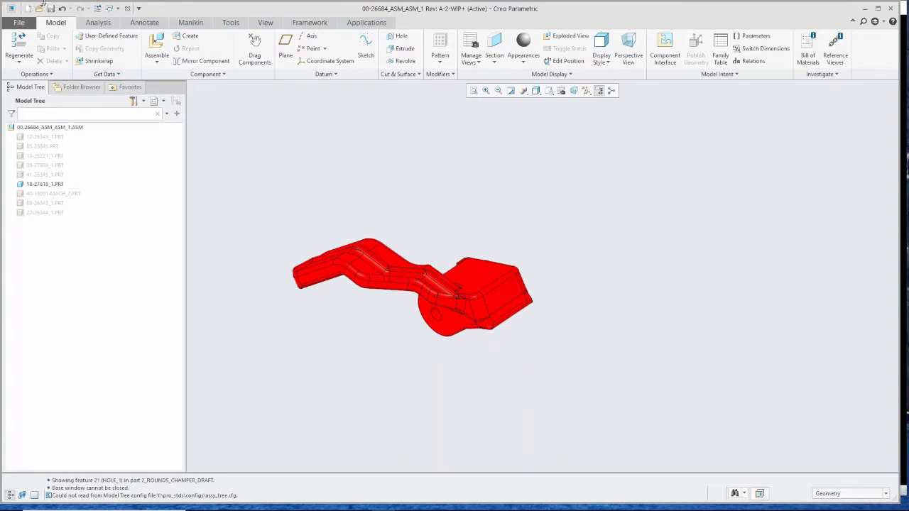
# - Close the assembly and open the part 3_mirror.prt
pyautogui.click(128, 8)
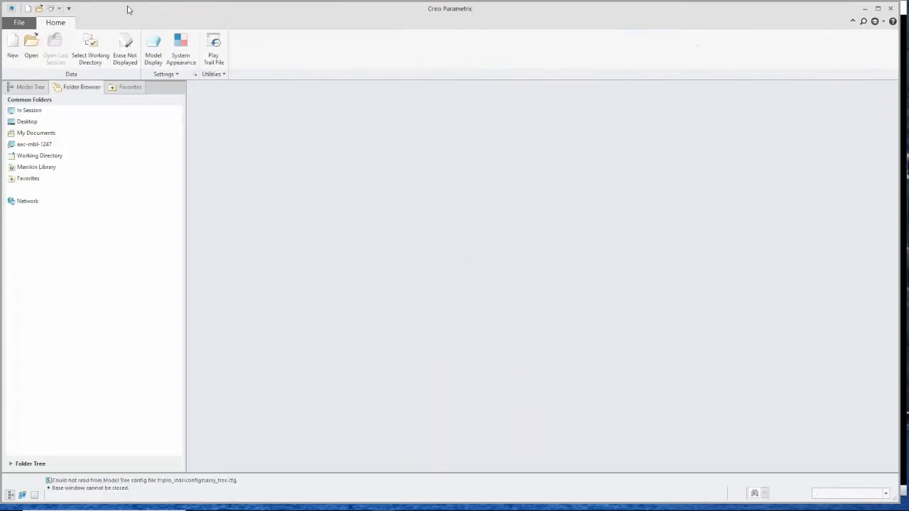
pyautogui.click(31, 50)
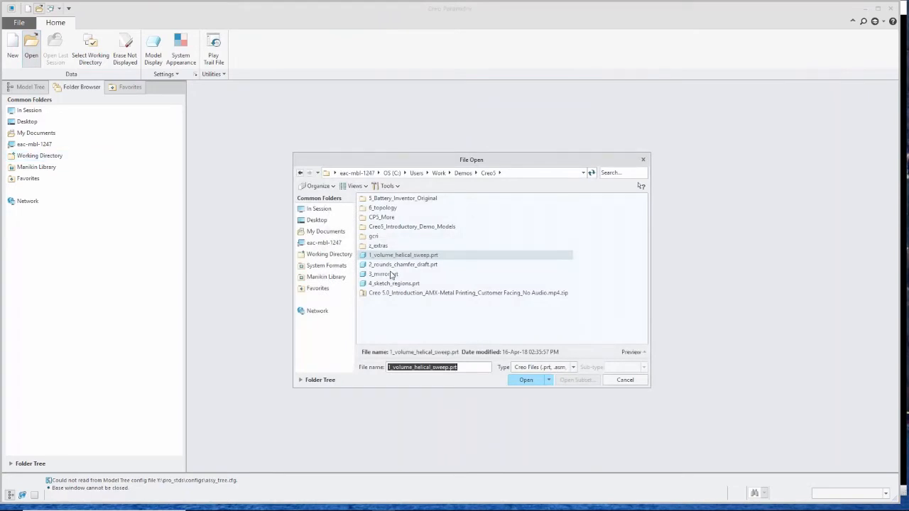
pyautogui.doubleClick(389, 275)
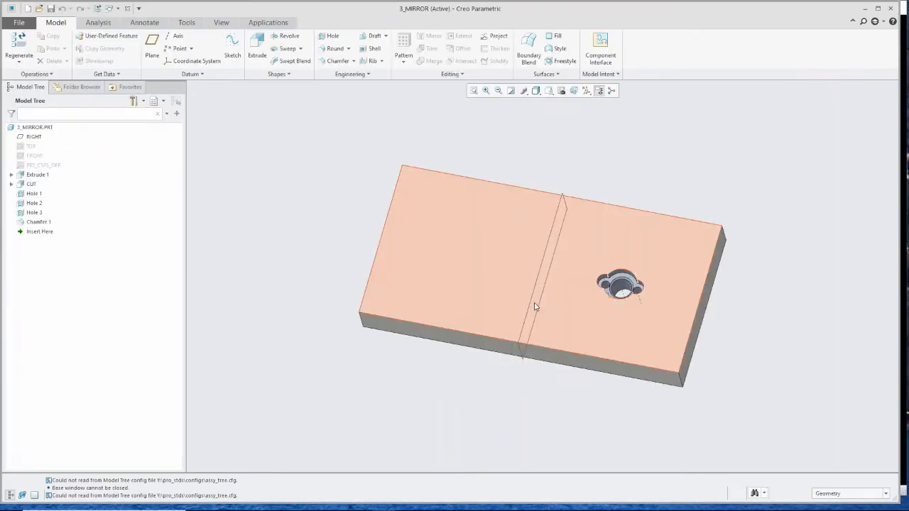
# - Try to mirror Extrude 1, CUT and Hole 1 to Hole 3 about the RIGHT datum plane
pyautogui.moveTo(535, 307)
pyautogui.mouseDown(button='middle')
pyautogui.moveTo(540, 270)
pyautogui.moveTo(534, 293)
pyautogui.mouseUp(button='middle')
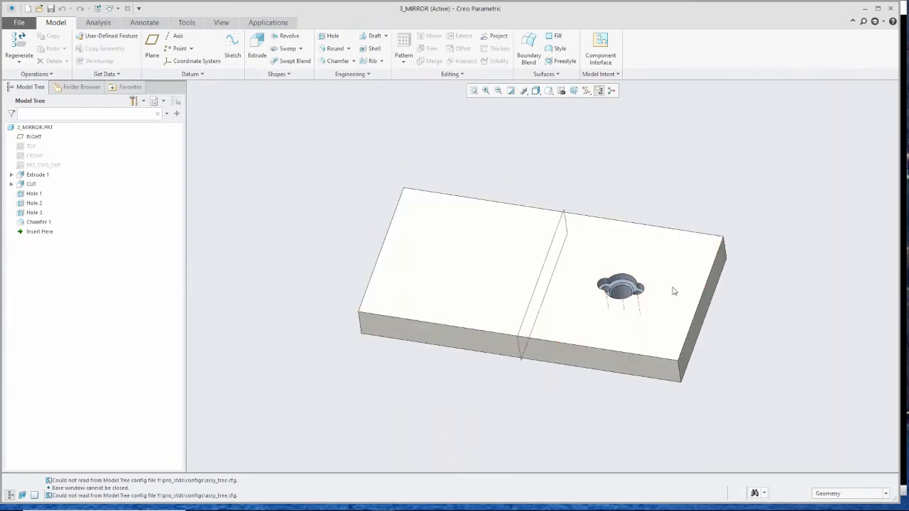
pyautogui.scroll(-3, 673, 289)
pyautogui.scroll(1, 551, 339)
pyautogui.moveTo(551, 336)
pyautogui.mouseDown(button='middle')
pyautogui.moveTo(559, 367)
pyautogui.moveTo(547, 365)
pyautogui.mouseUp(button='middle')
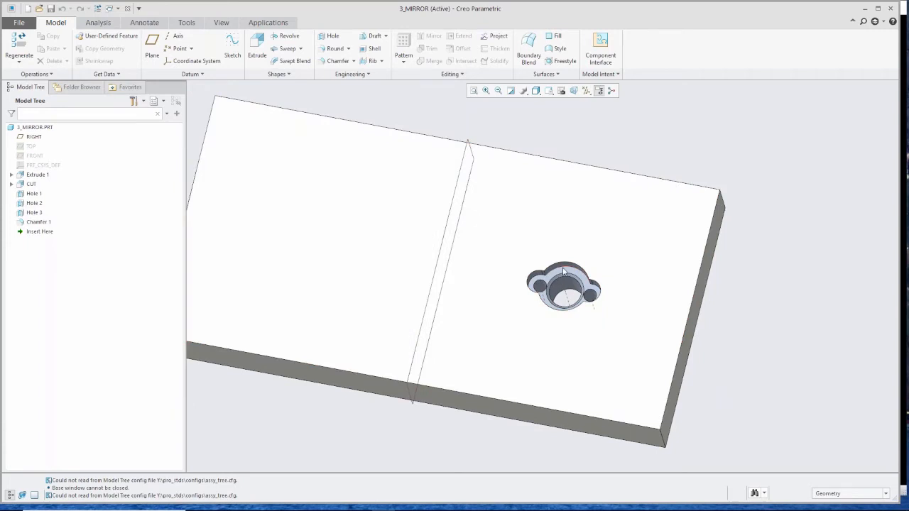
pyautogui.scroll(-2, 561, 270)
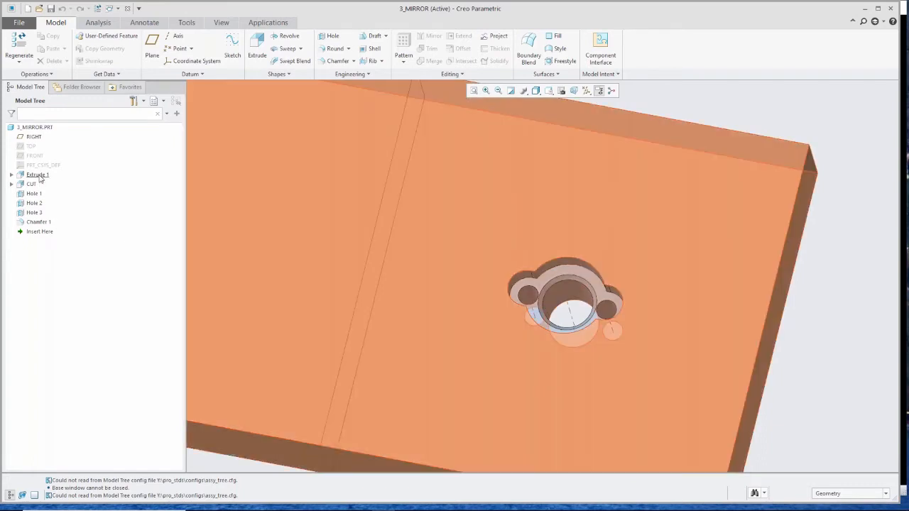
pyautogui.click(38, 175)
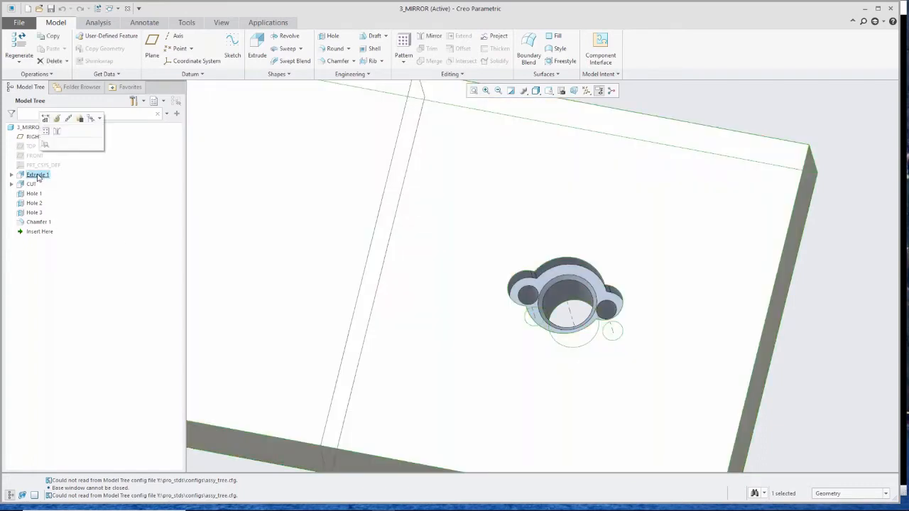
pyautogui.keyDown('shift'); pyautogui.click(36, 213); pyautogui.keyUp('shift')
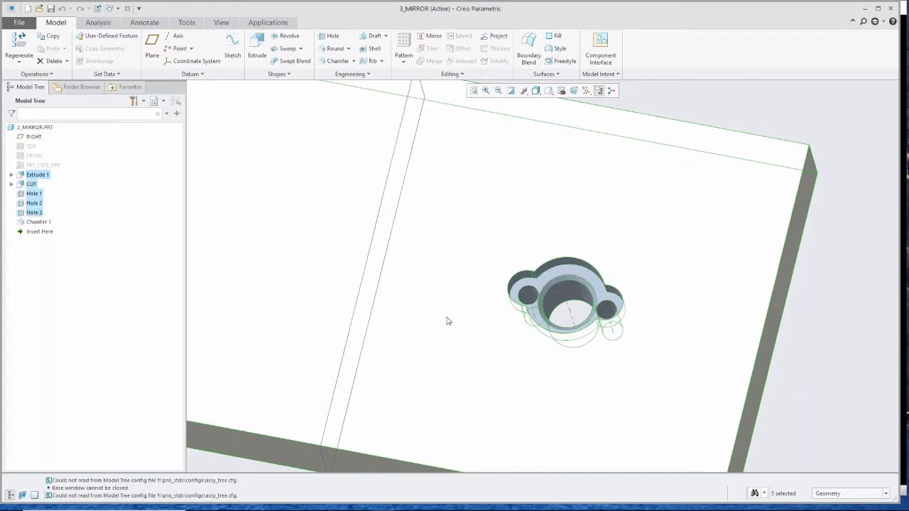
pyautogui.hotkey('ctrl', 'd')
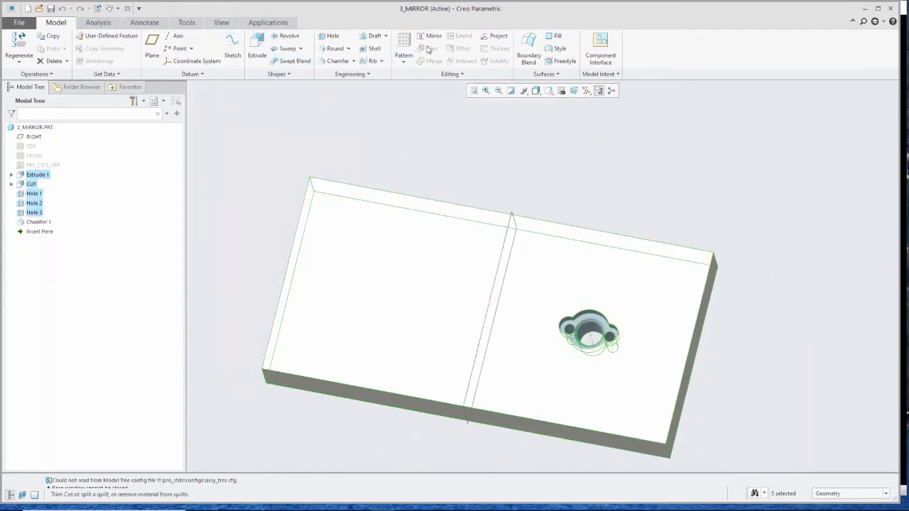
pyautogui.click(433, 37)
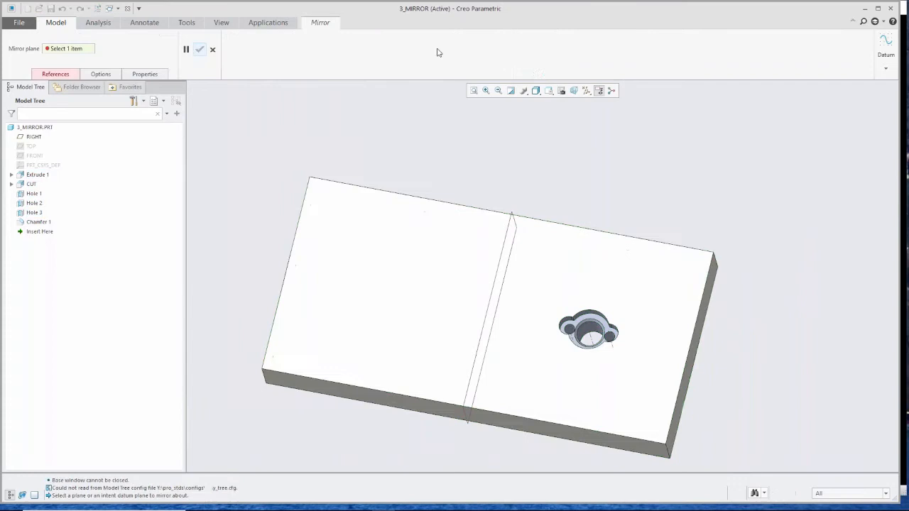
pyautogui.click(511, 220)
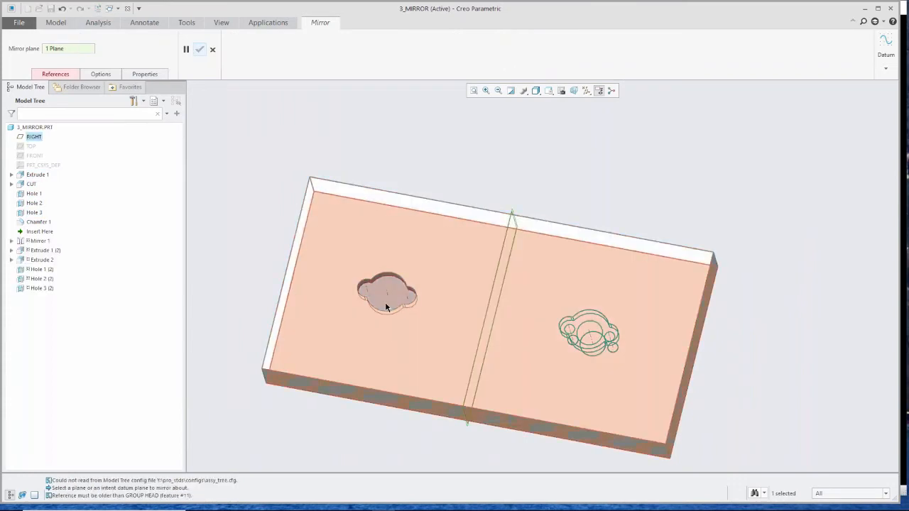
pyautogui.scroll(-2, 394, 298)
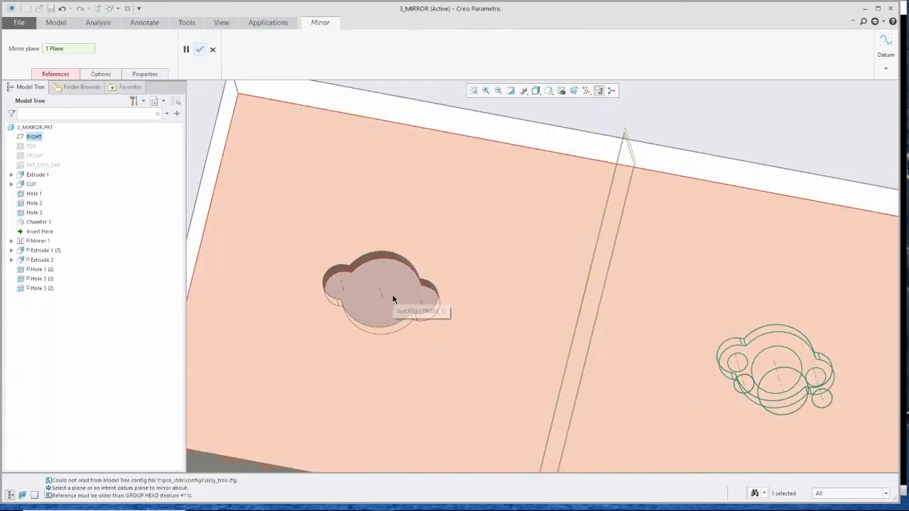
pyautogui.scroll(3, 394, 298)
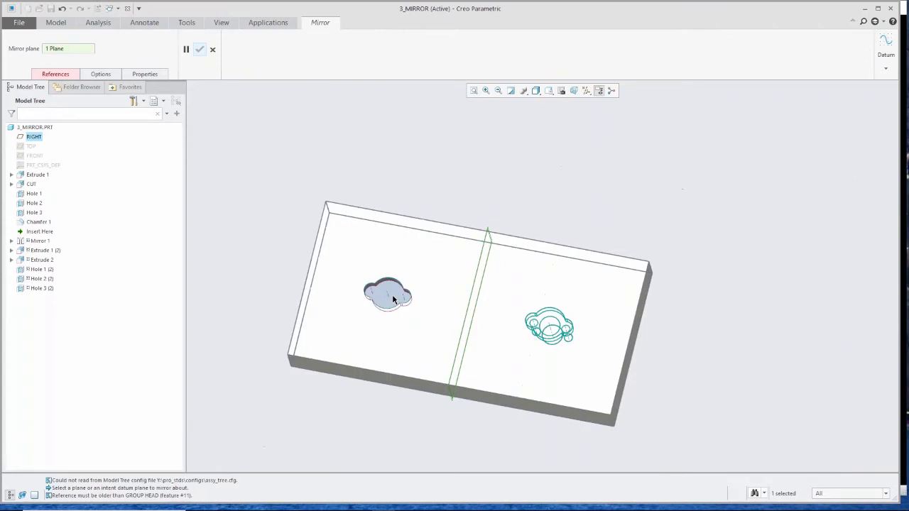
pyautogui.click(54, 74)
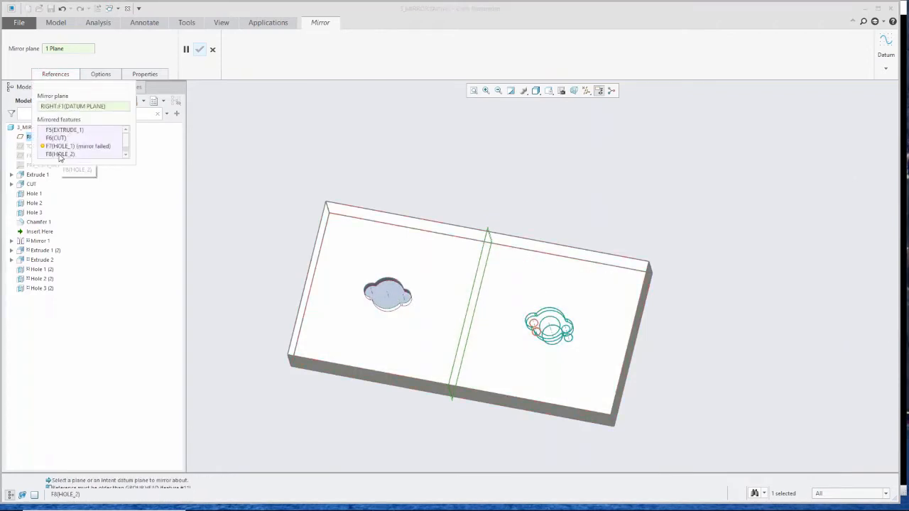
# - Remove HOLE_2 from the mirrored features and cancel the mirror
pyautogui.click(57, 145)
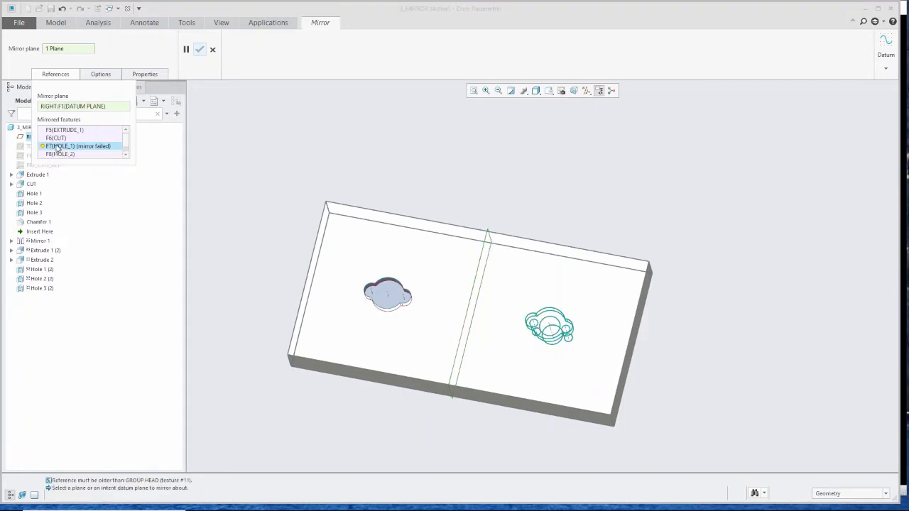
pyautogui.rightClick(55, 139)
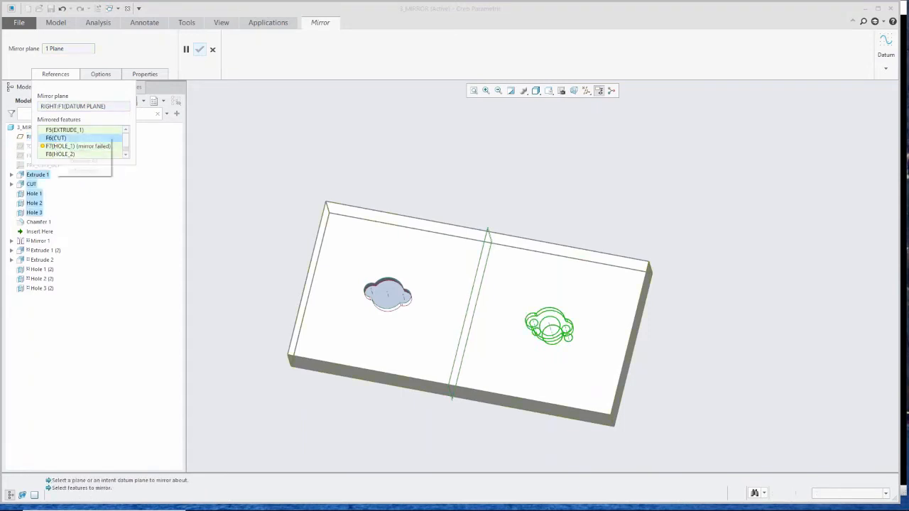
pyautogui.click(55, 151)
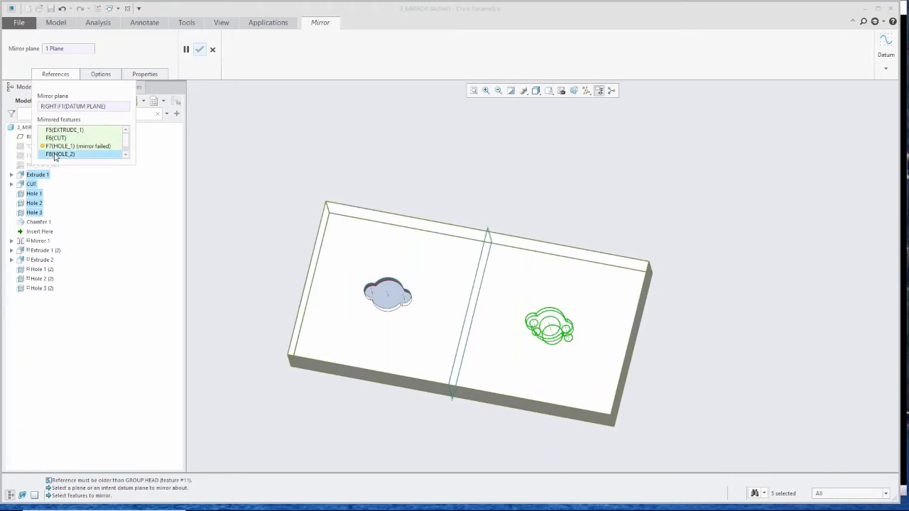
pyautogui.rightClick(59, 154)
pyautogui.click(78, 169)
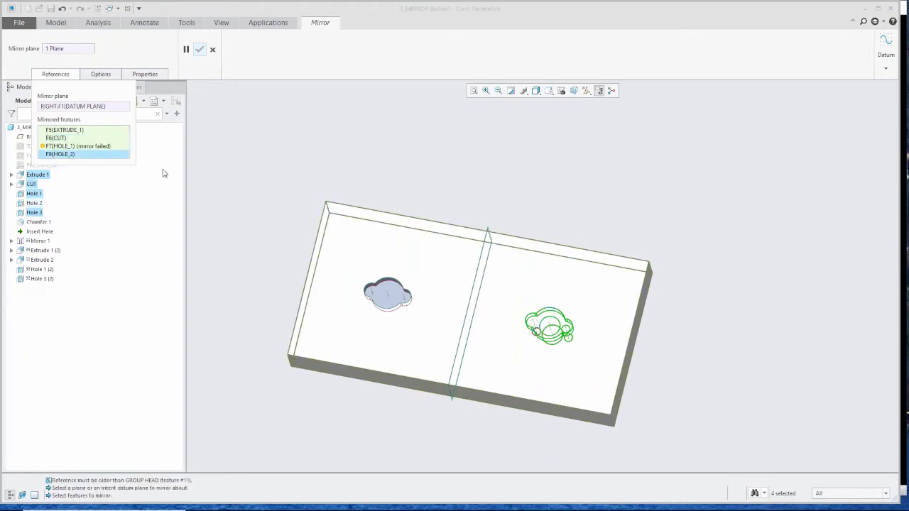
pyautogui.click(212, 50)
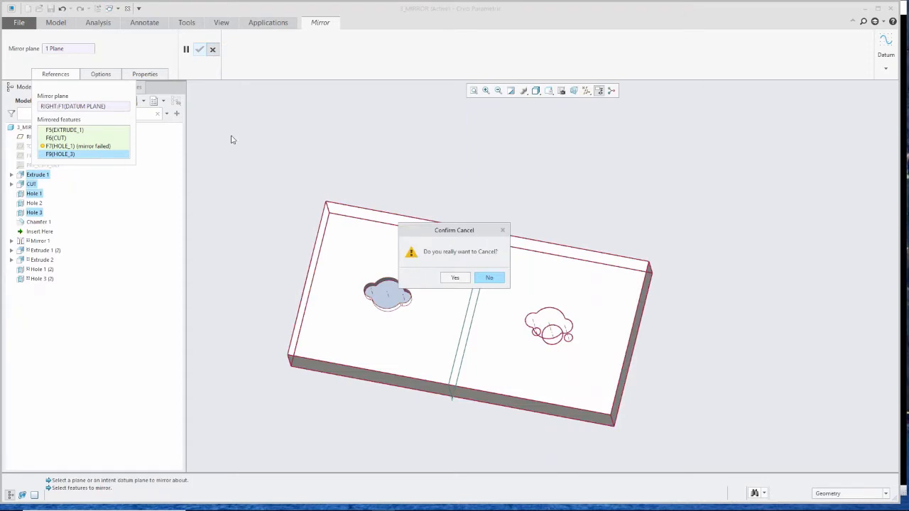
pyautogui.click(455, 278)
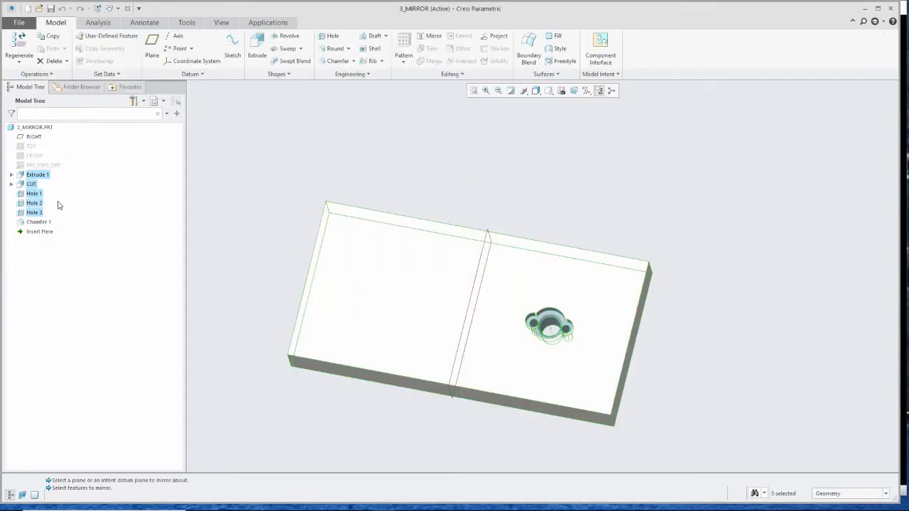
# - Start a mirror of CUT and Hole 1 through Hole 3 about the RIGHT datum plane
pyautogui.doubleClick(51, 193)
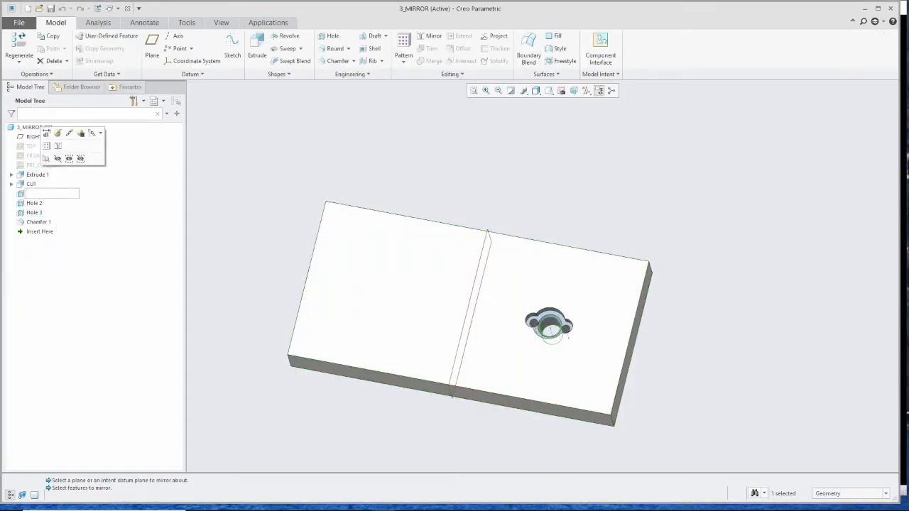
pyautogui.click(32, 186)
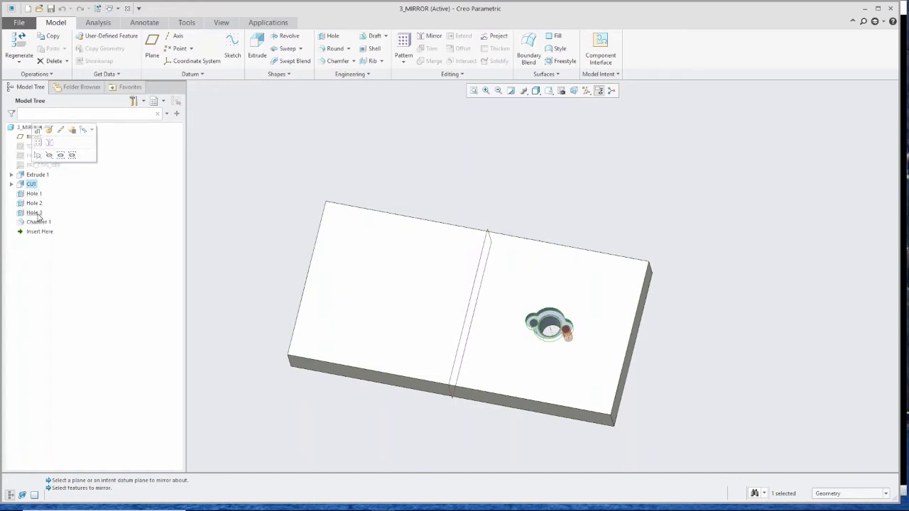
pyautogui.keyDown('shift'); pyautogui.click(36, 213); pyautogui.keyUp('shift')
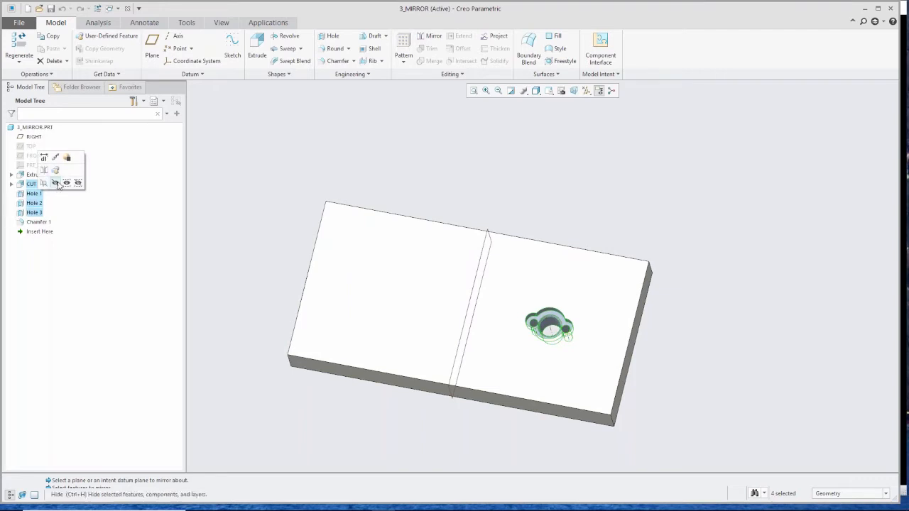
pyautogui.click(428, 36)
pyautogui.click(486, 241)
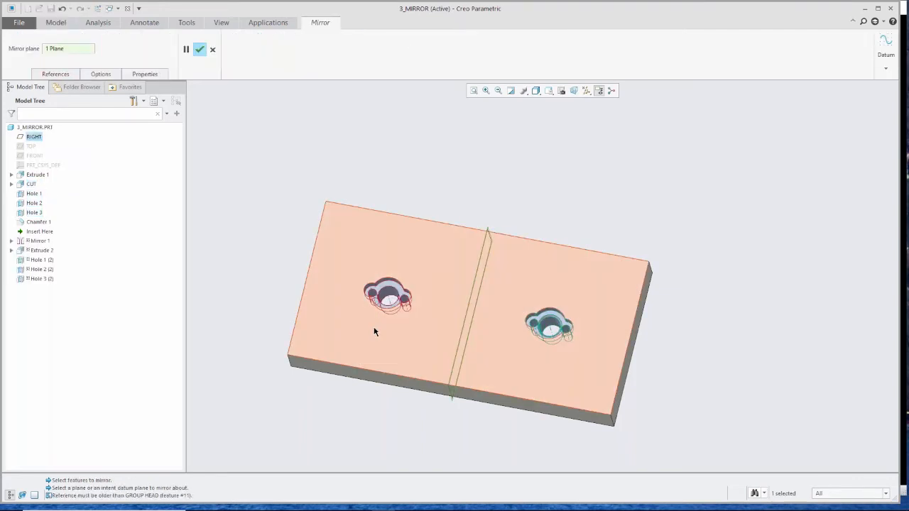
# - Remove HOLE_3 from the mirrored features and complete the mirror
pyautogui.scroll(5, 372, 274)
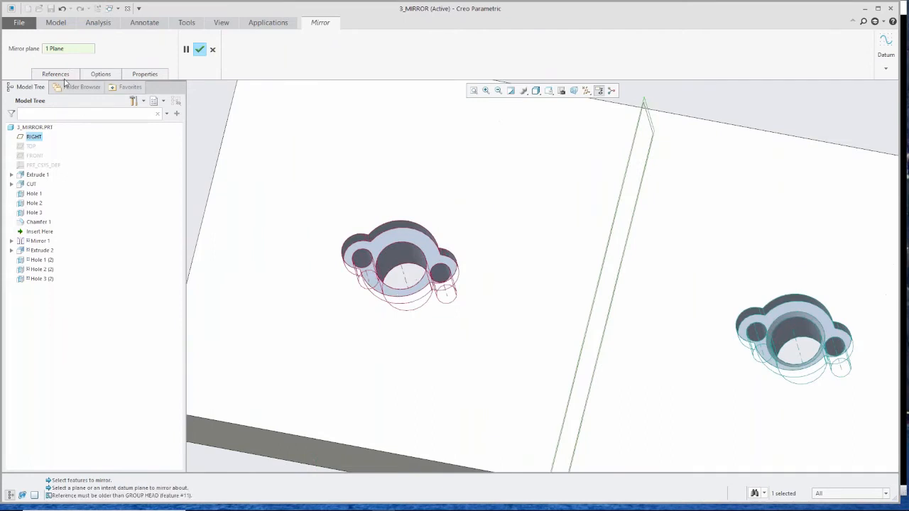
pyautogui.click(55, 73)
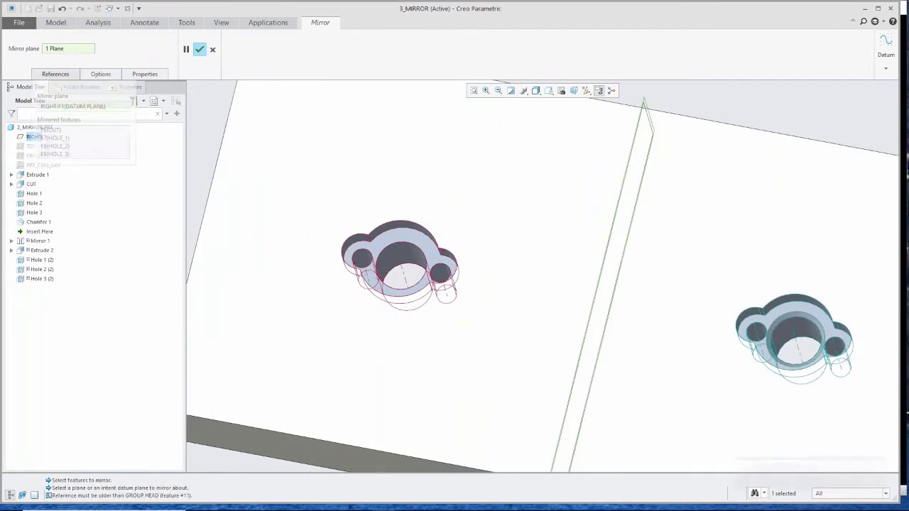
pyautogui.rightClick(64, 154)
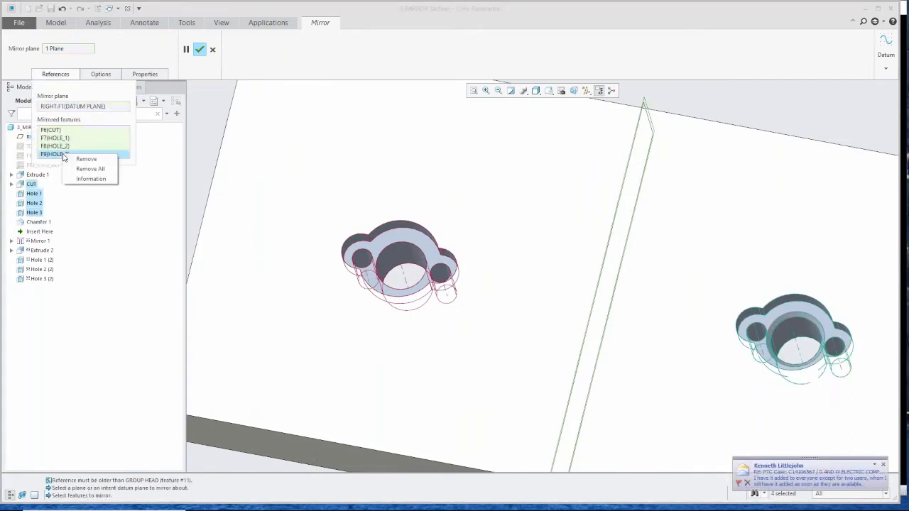
pyautogui.click(78, 160)
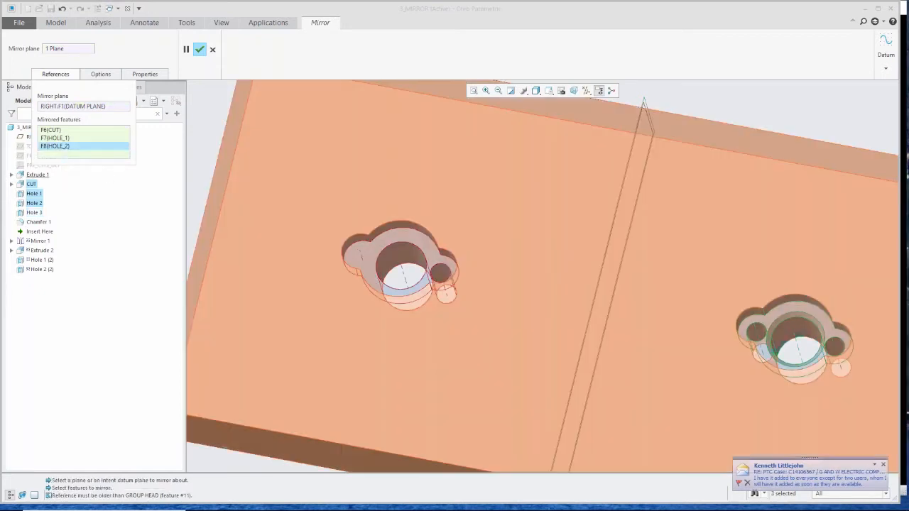
pyautogui.click(201, 49)
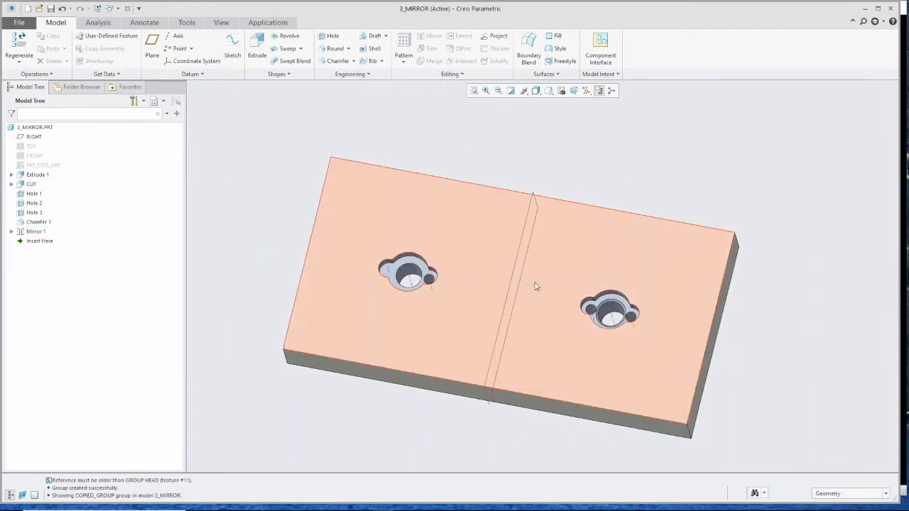
# - Try redefining Mirror 1 with Reapply Mirror enabled and Hole 3 as its mirrored feature, then cancel the redefinition
pyautogui.scroll(5, 625, 320)
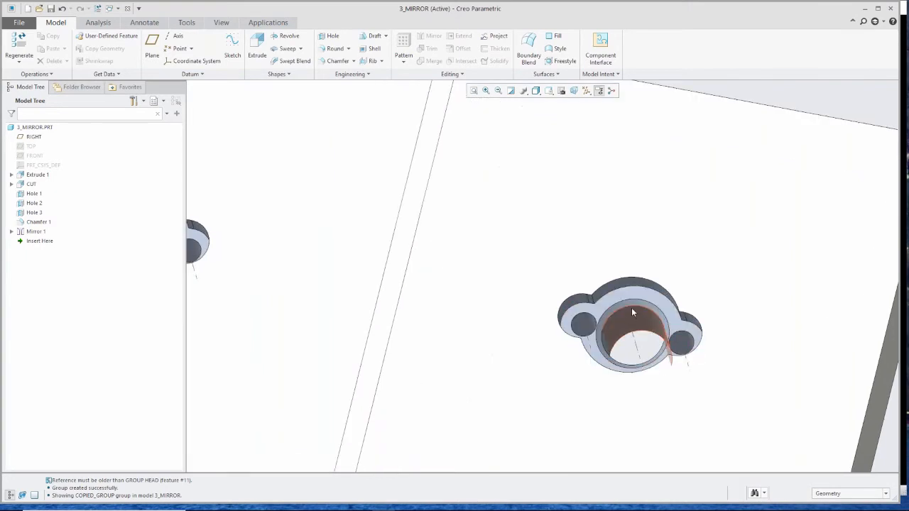
pyautogui.scroll(-5, 635, 314)
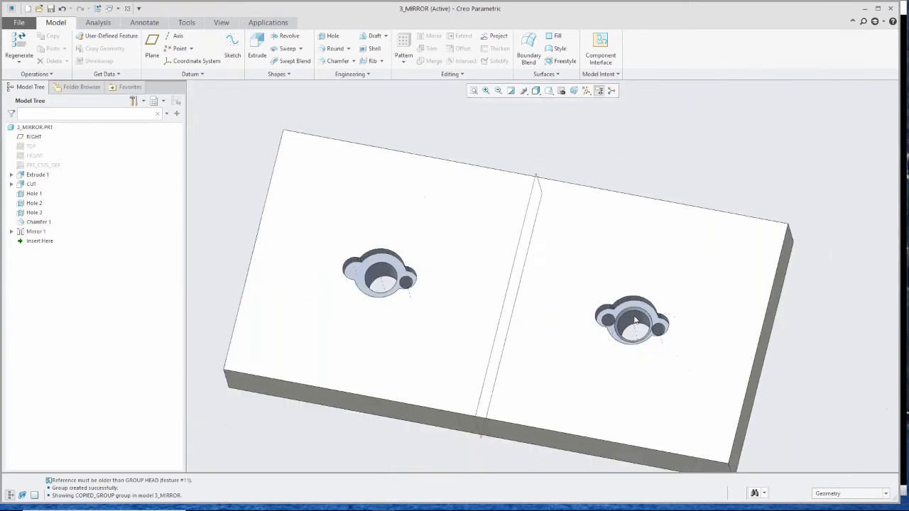
pyautogui.click(37, 231)
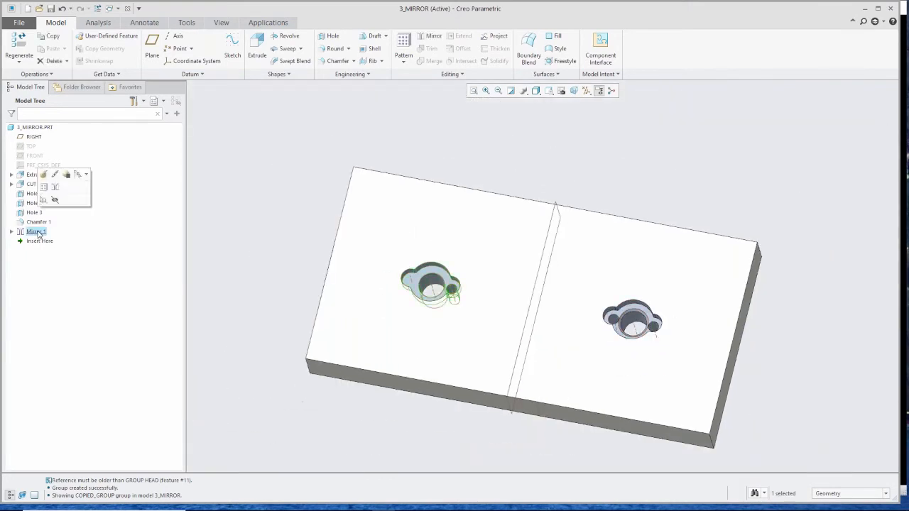
pyautogui.click(47, 177)
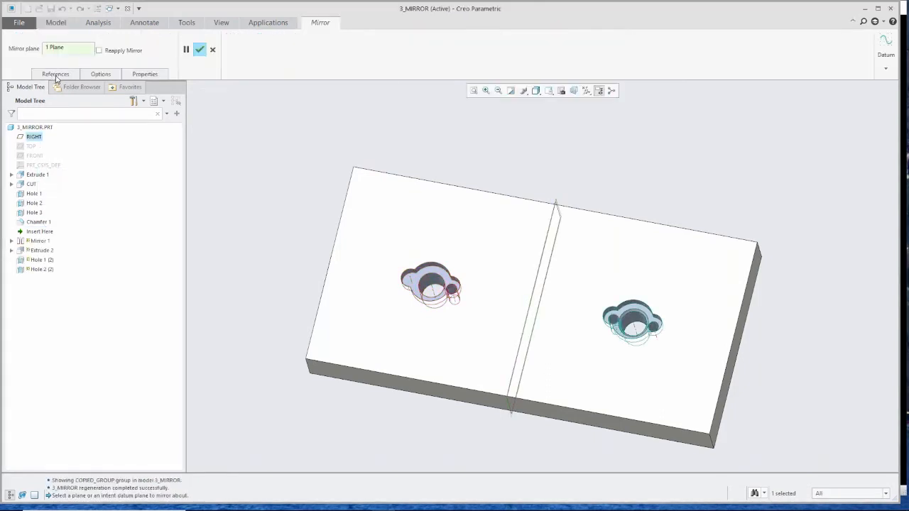
pyautogui.click(55, 75)
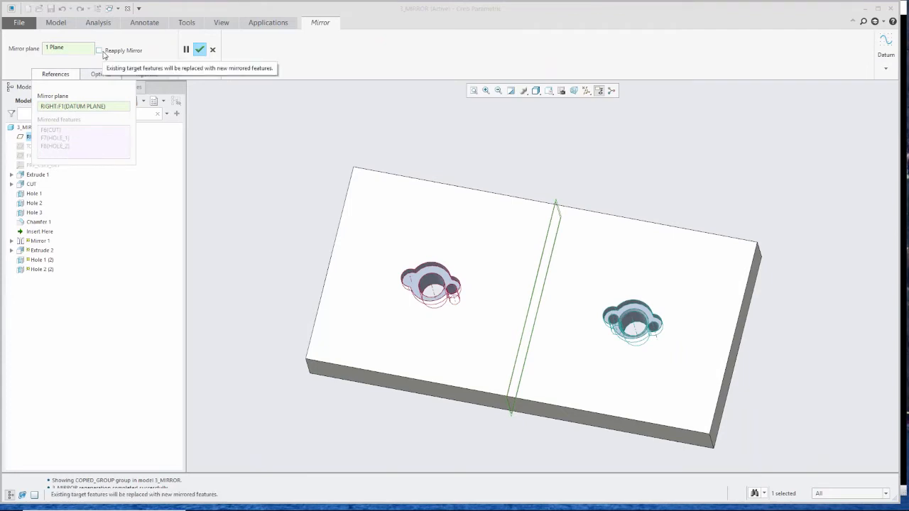
pyautogui.click(101, 52)
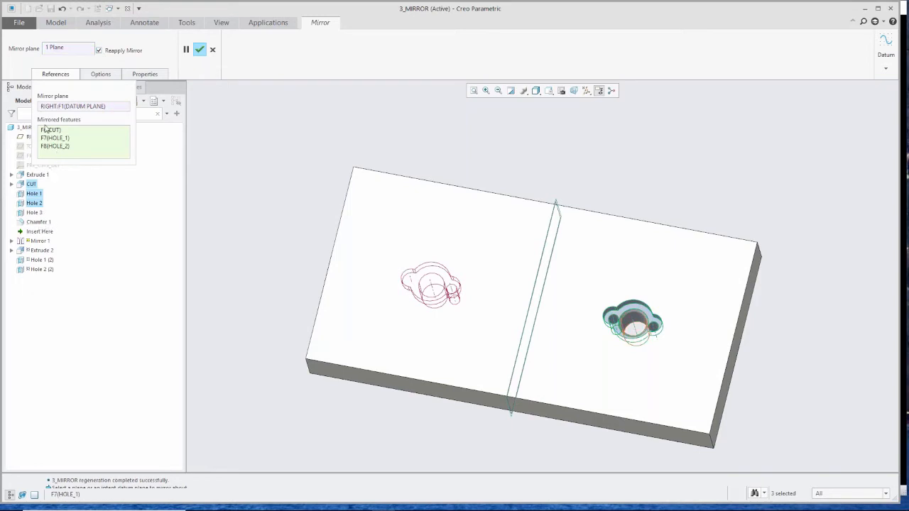
pyautogui.click(34, 213)
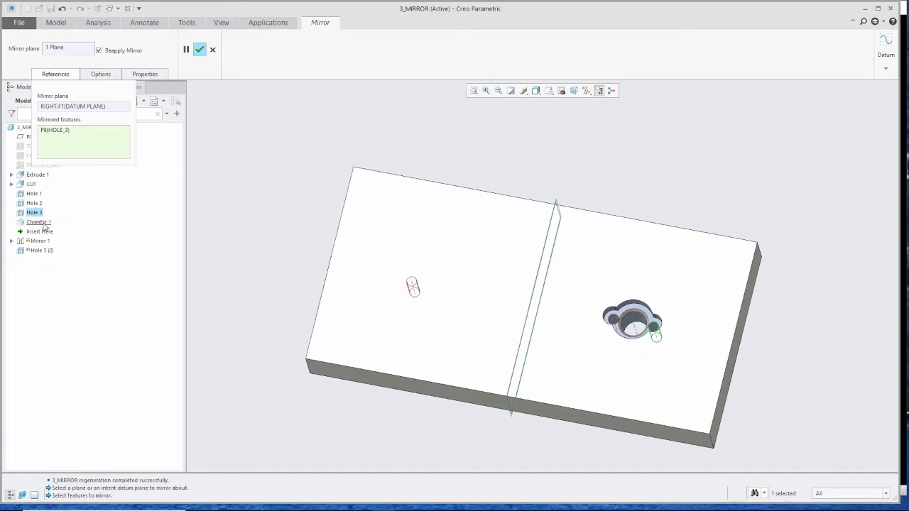
pyautogui.click(57, 74)
pyautogui.click(56, 74)
pyautogui.click(69, 77)
pyautogui.click(213, 50)
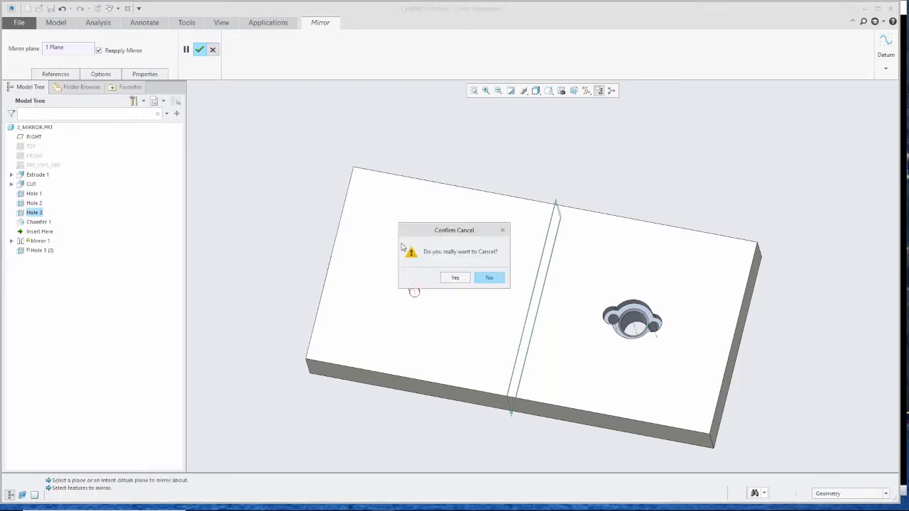
pyautogui.click(452, 277)
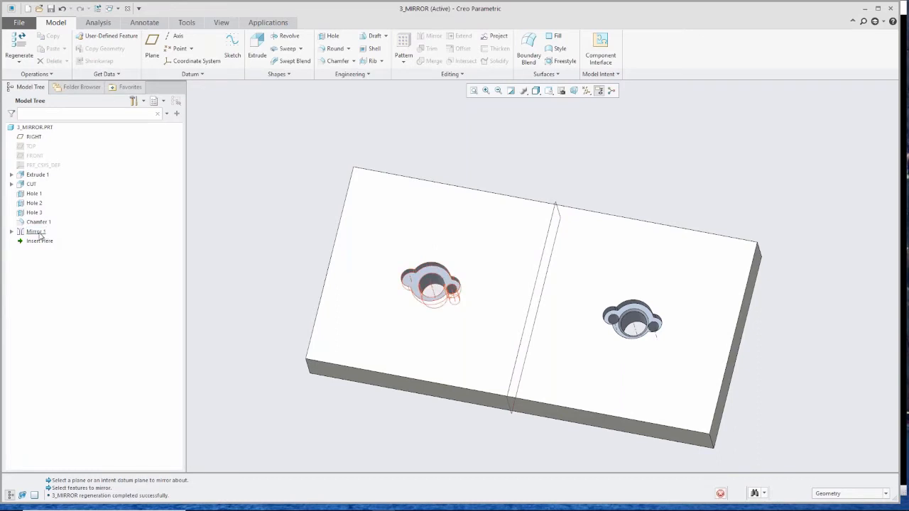
# - Redefine Mirror 1 with Reapply Mirror enabled so that only Hole 3 is mirrored, and apply it
pyautogui.rightClick(40, 232)
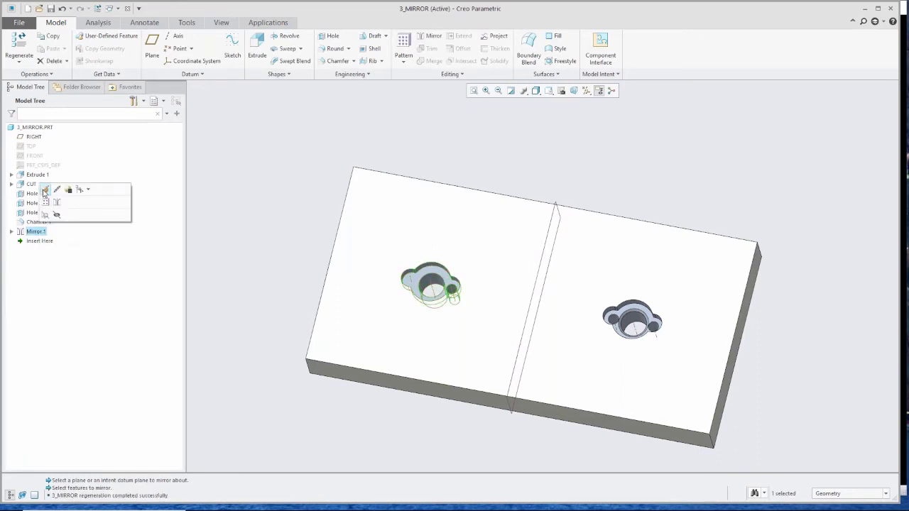
pyautogui.click(45, 189)
pyautogui.click(99, 50)
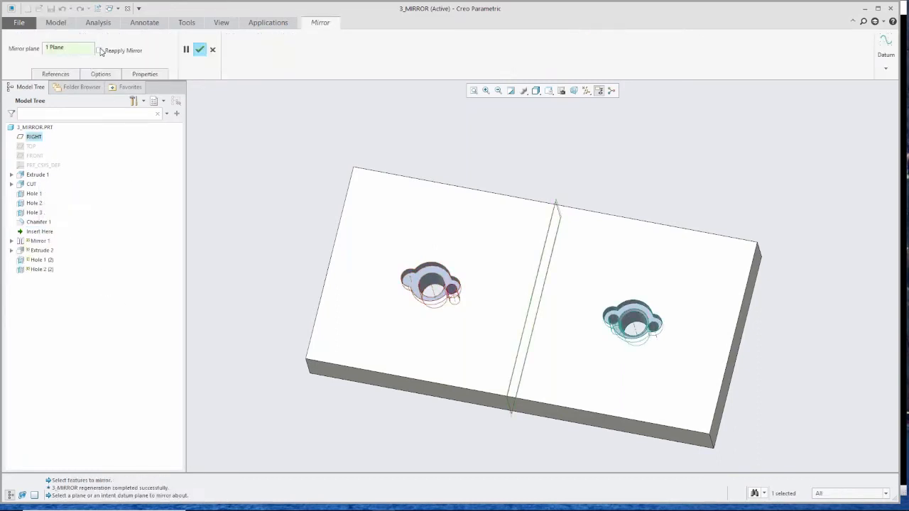
pyautogui.click(55, 73)
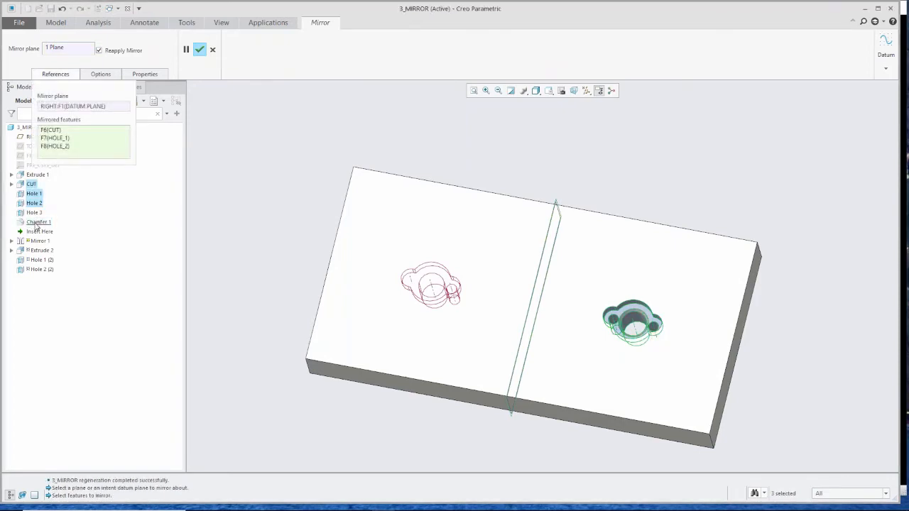
pyautogui.click(34, 213)
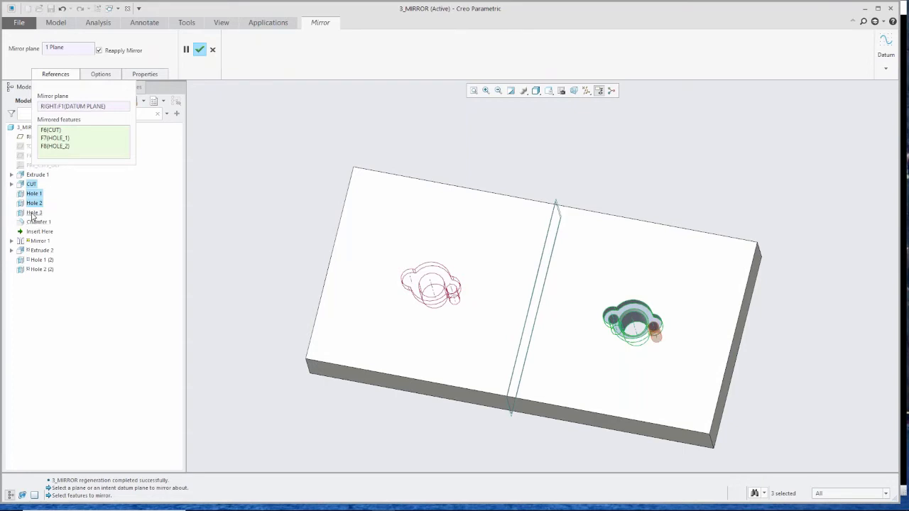
pyautogui.click(98, 74)
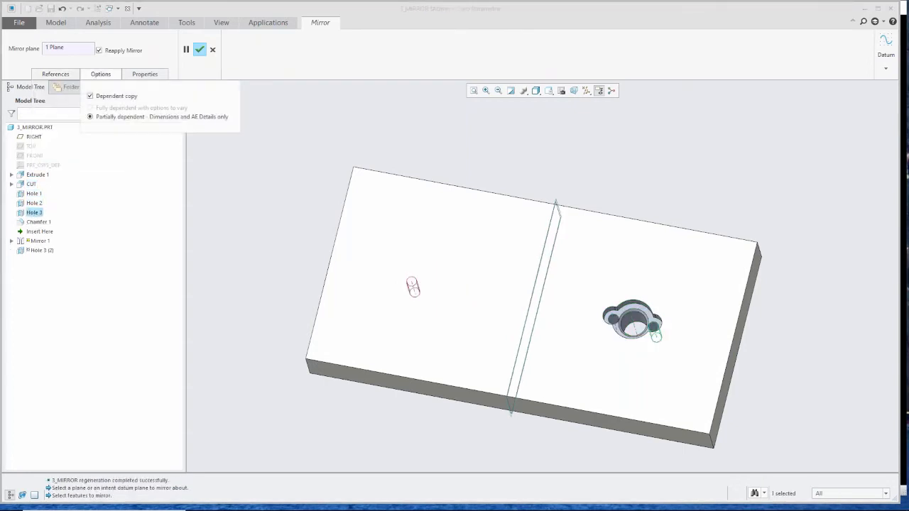
pyautogui.click(55, 74)
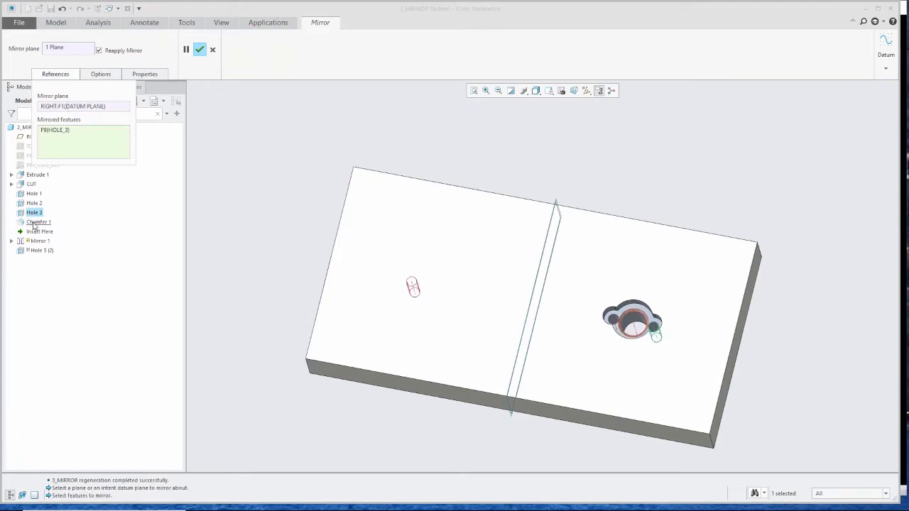
pyautogui.click(199, 49)
# - Close the 3_MIRROR part window
pyautogui.scroll(2, 314, 179)
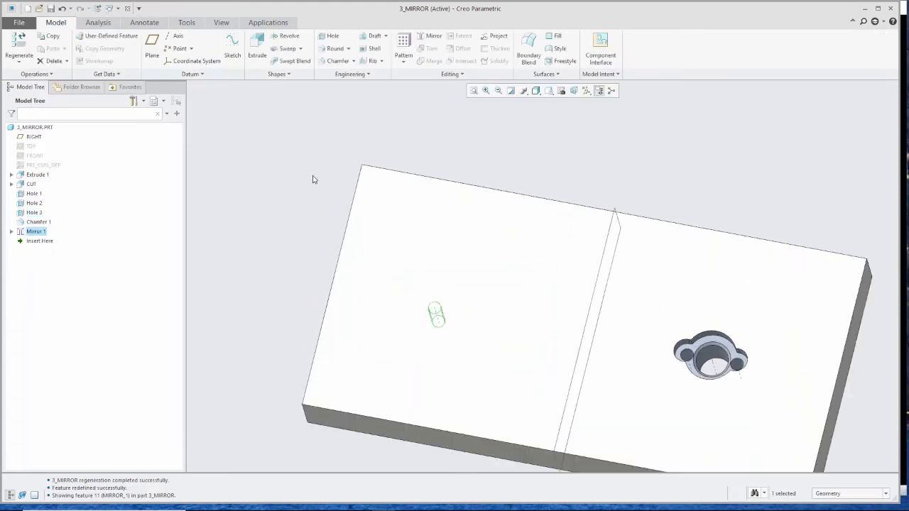
pyautogui.click(305, 174)
pyautogui.scroll(3, 306, 174)
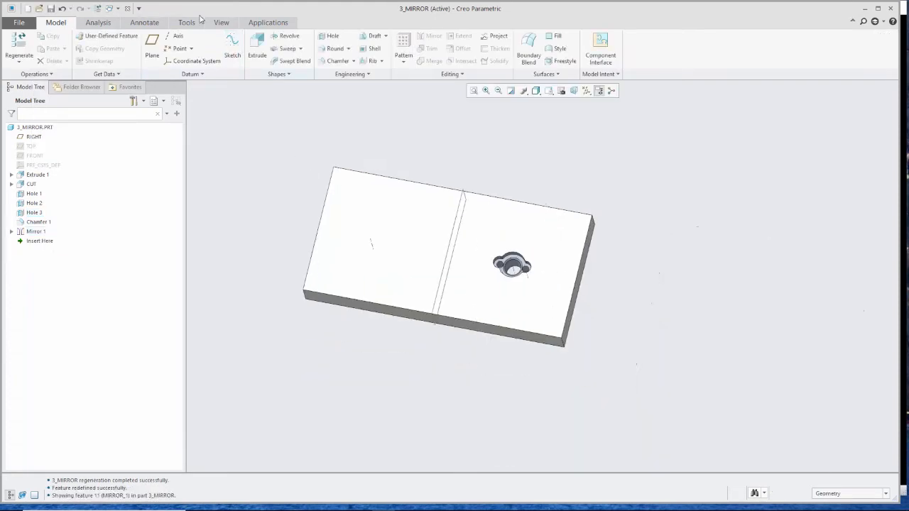
pyautogui.click(128, 8)
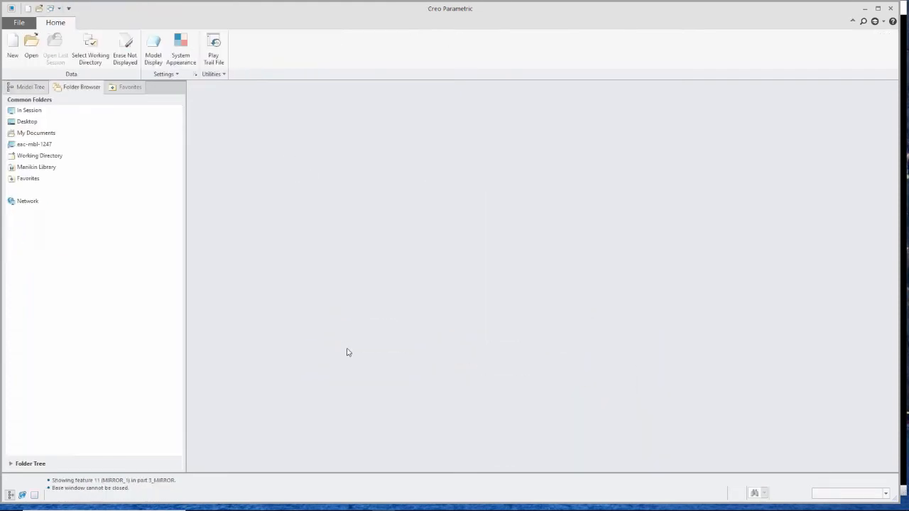
pyautogui.click(905, 209)
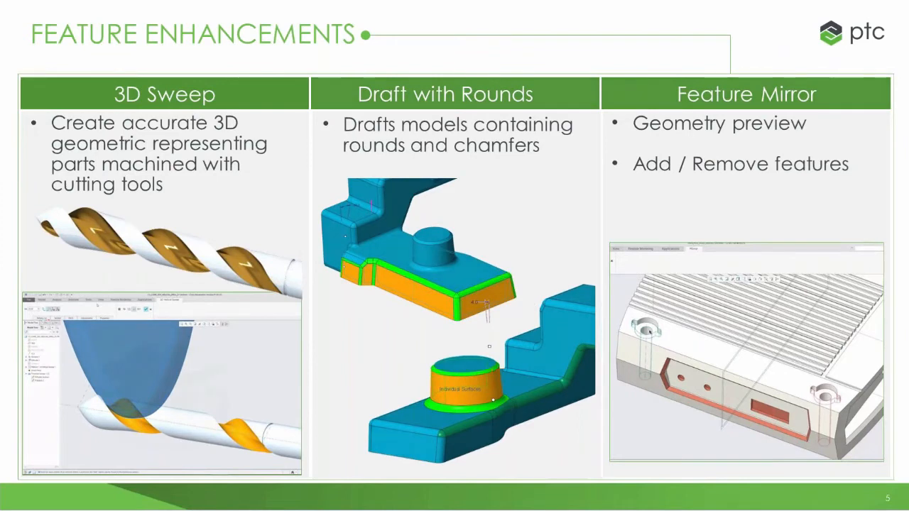
pyautogui.click(531, 301)
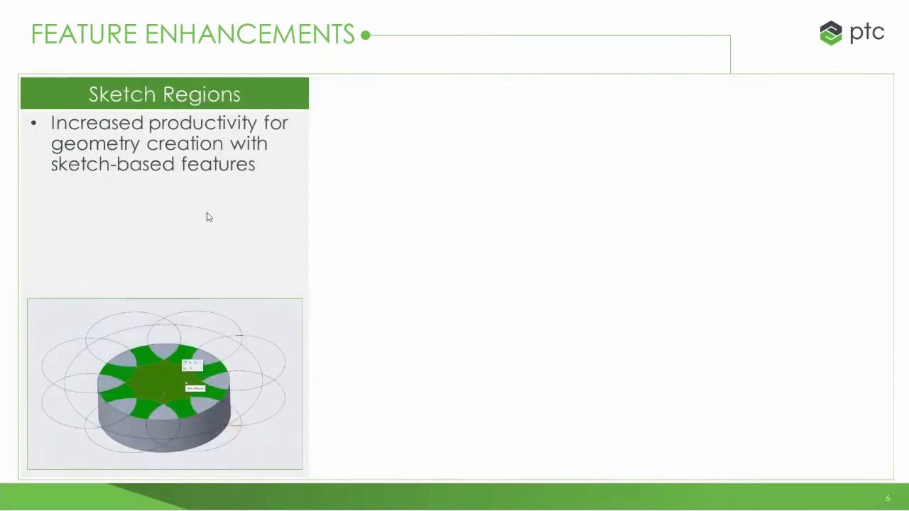
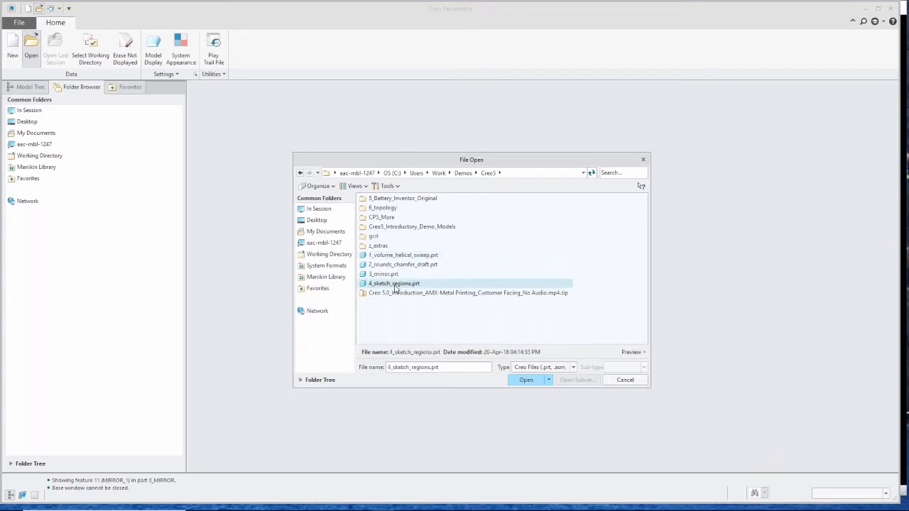
# - Open the part 4_sketch_regions.prt from the file dialog
pyautogui.moveTo(492, 333); pyautogui.dragTo(454, 328, button='middle')
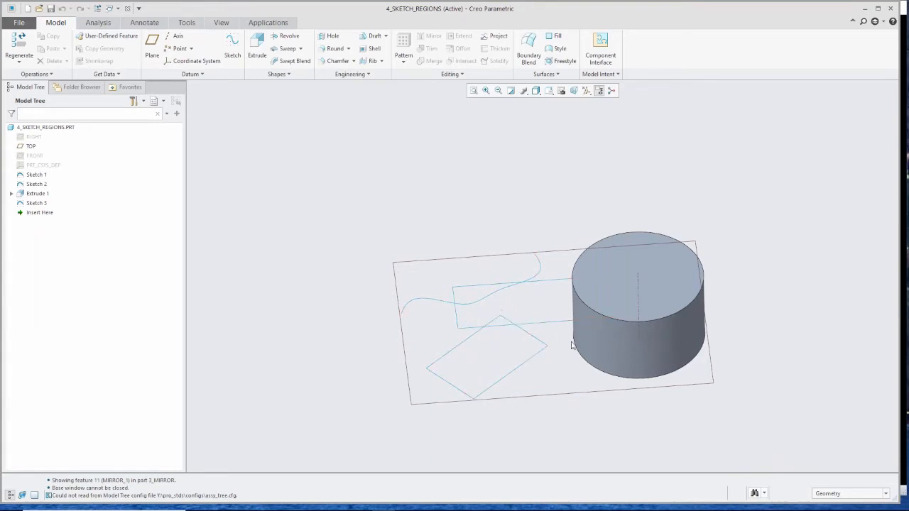
pyautogui.moveTo(576, 365); pyautogui.dragTo(566, 329, button='middle')
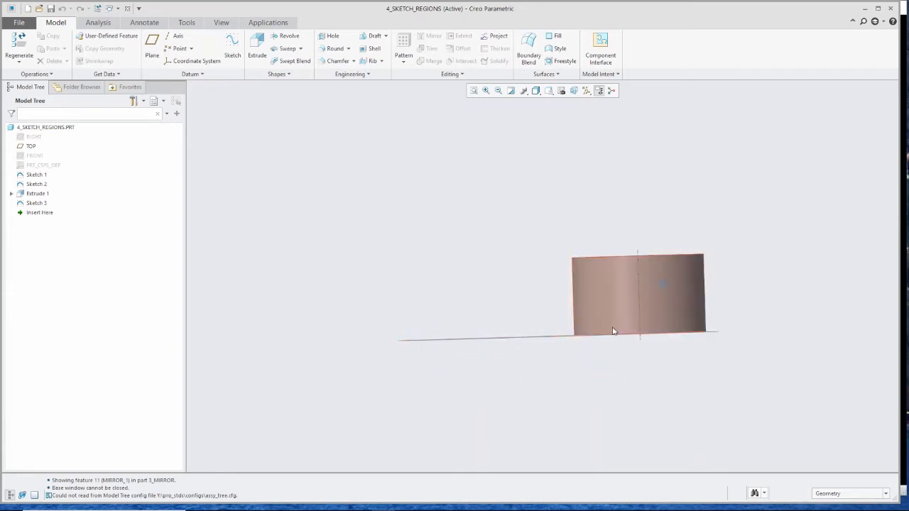
pyautogui.moveTo(547, 335)
pyautogui.mouseDown(button='middle')
pyautogui.moveTo(544, 353)
pyautogui.moveTo(562, 365)
pyautogui.mouseUp(button='middle')
pyautogui.scroll(-2, 568, 342)
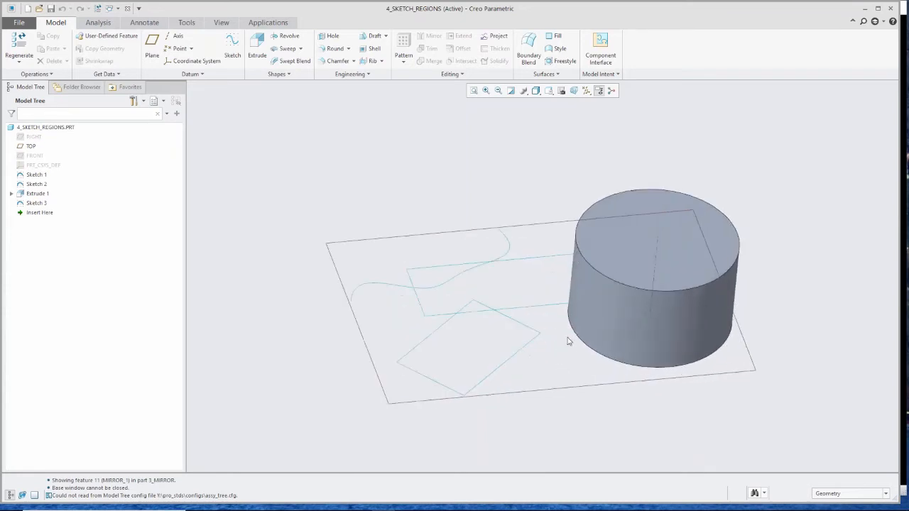
pyautogui.scroll(-1, 568, 341)
pyautogui.scroll(1, 447, 353)
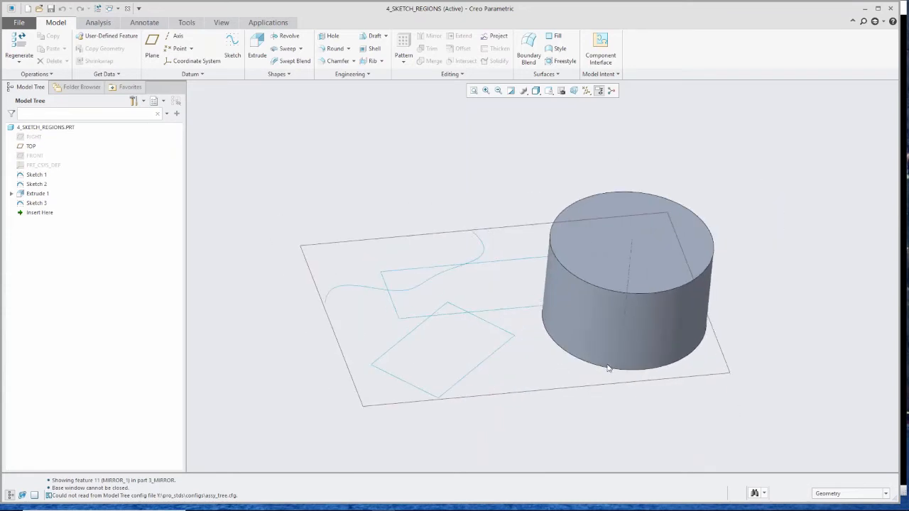
# - Set the selection filter to Sketch Region and create a Fill surface from the small triangular sketch region
pyautogui.click(886, 495)
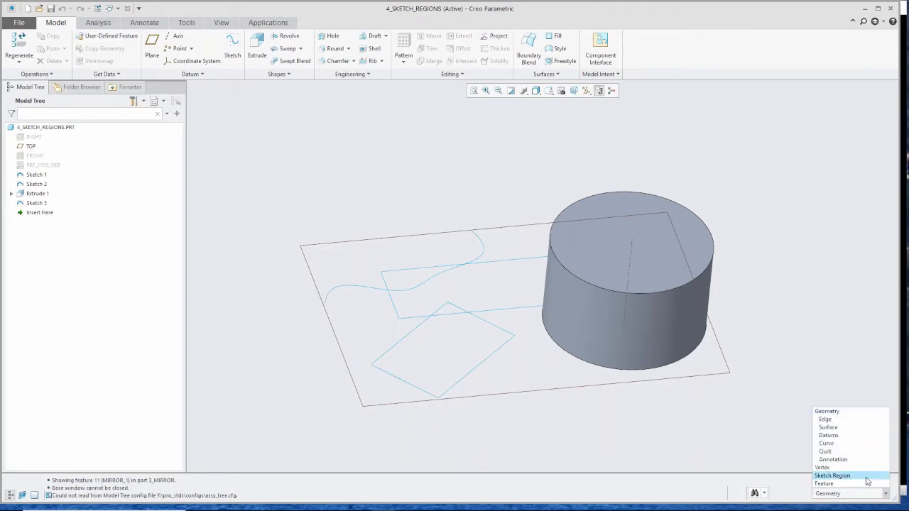
pyautogui.click(845, 475)
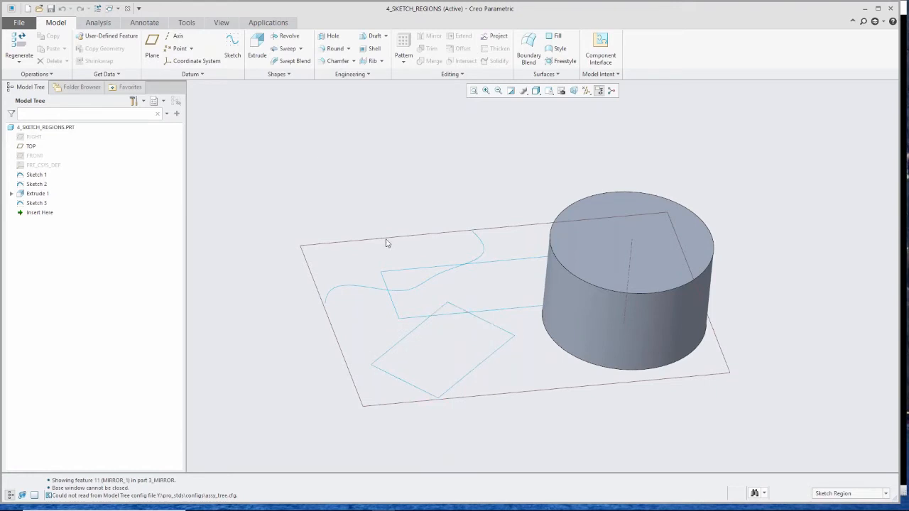
pyautogui.click(258, 47)
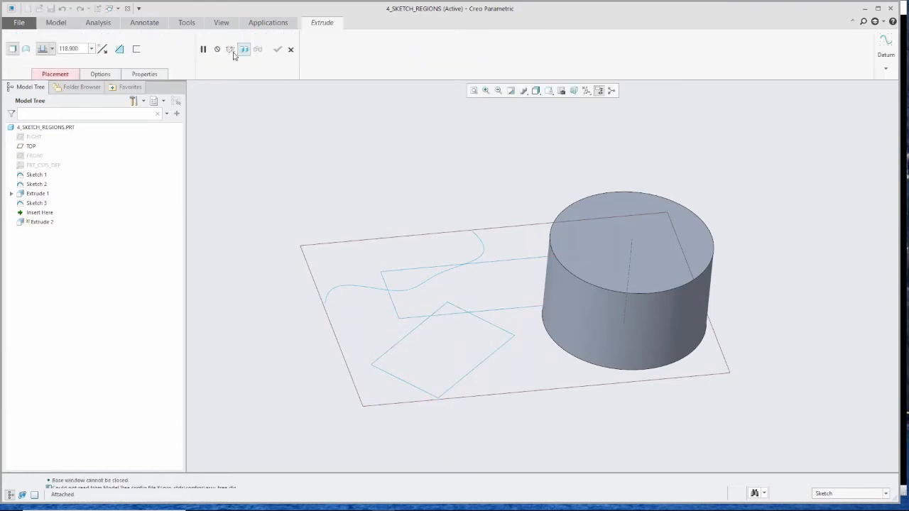
pyautogui.click(290, 49)
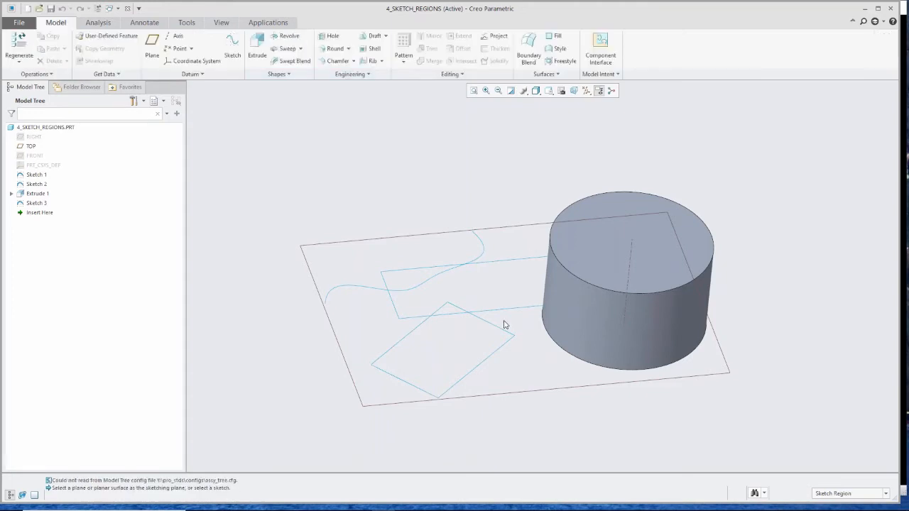
pyautogui.click(449, 310)
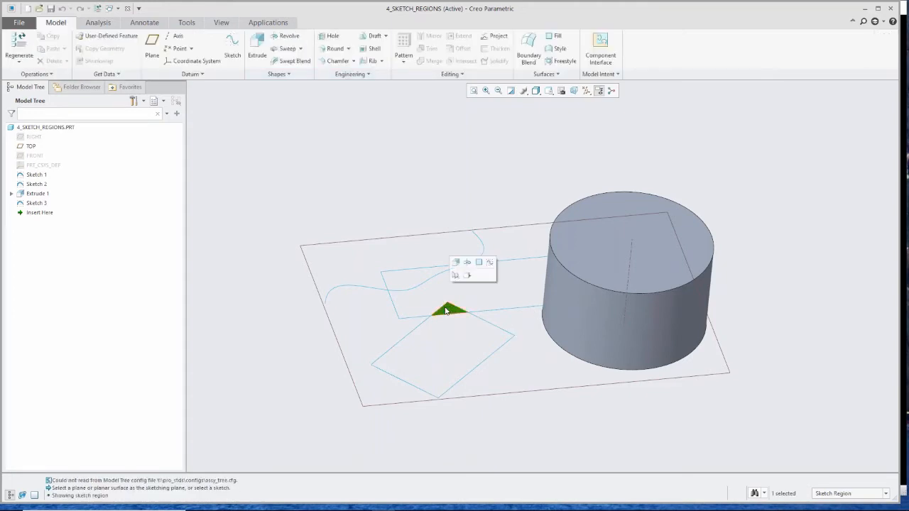
pyautogui.click(480, 264)
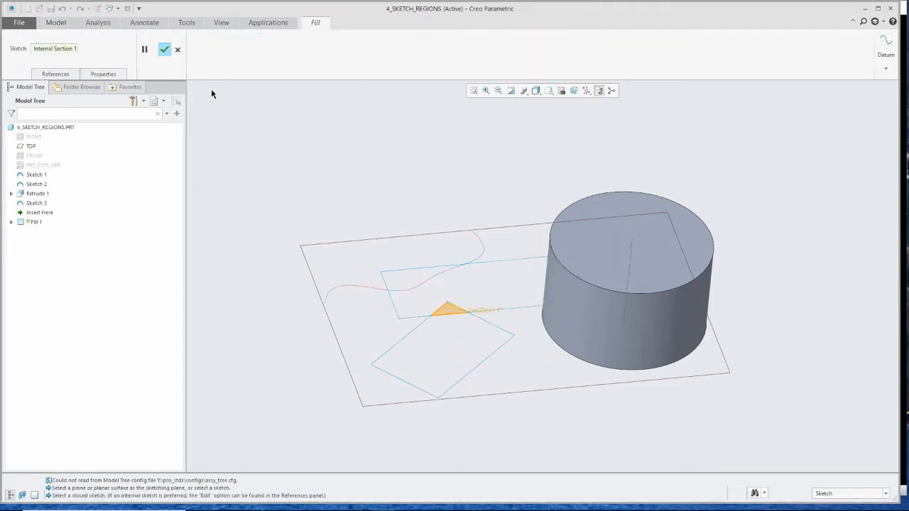
pyautogui.click(164, 50)
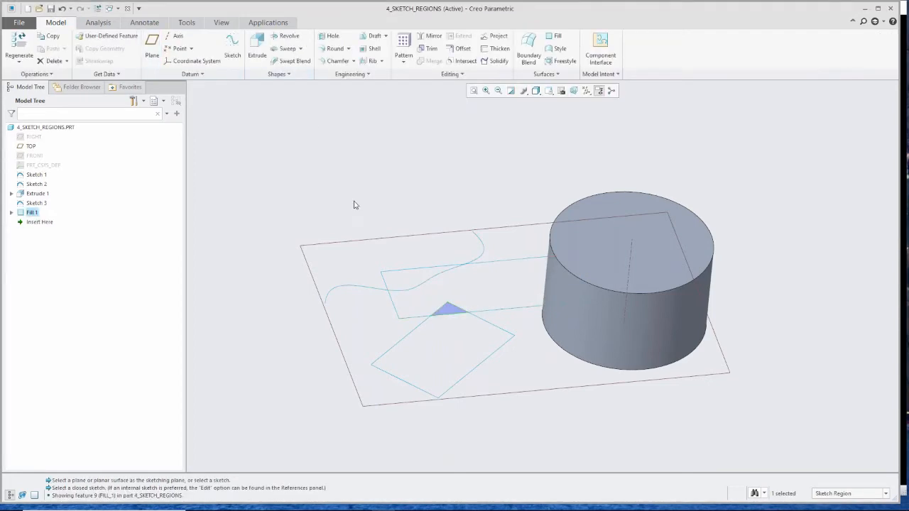
pyautogui.scroll(4, 445, 314)
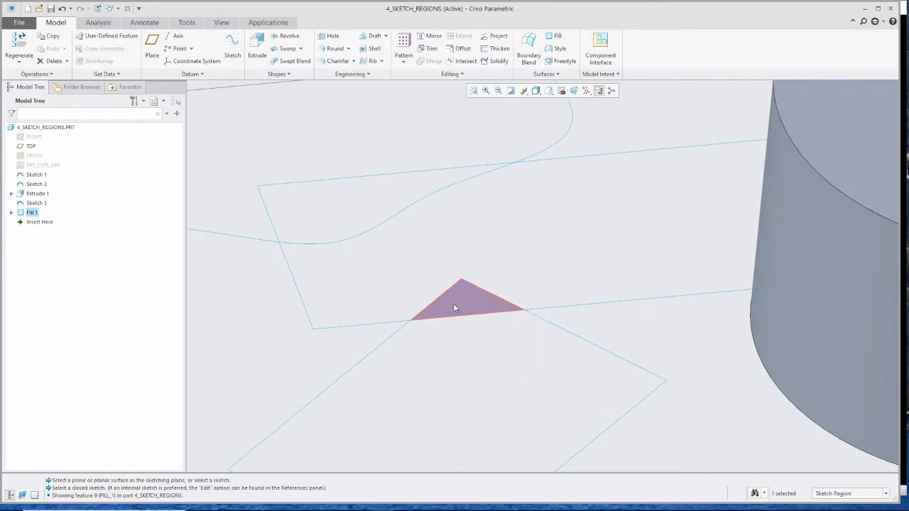
pyautogui.scroll(-4, 454, 307)
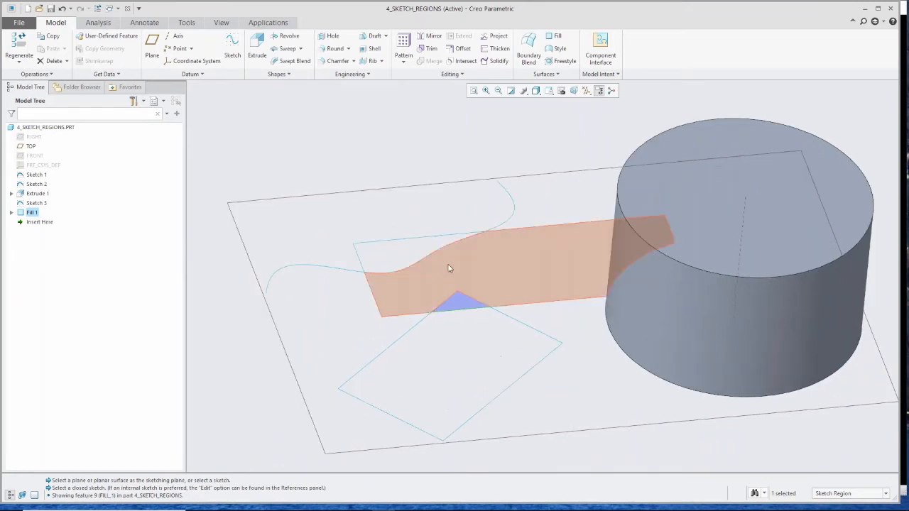
pyautogui.click(448, 268)
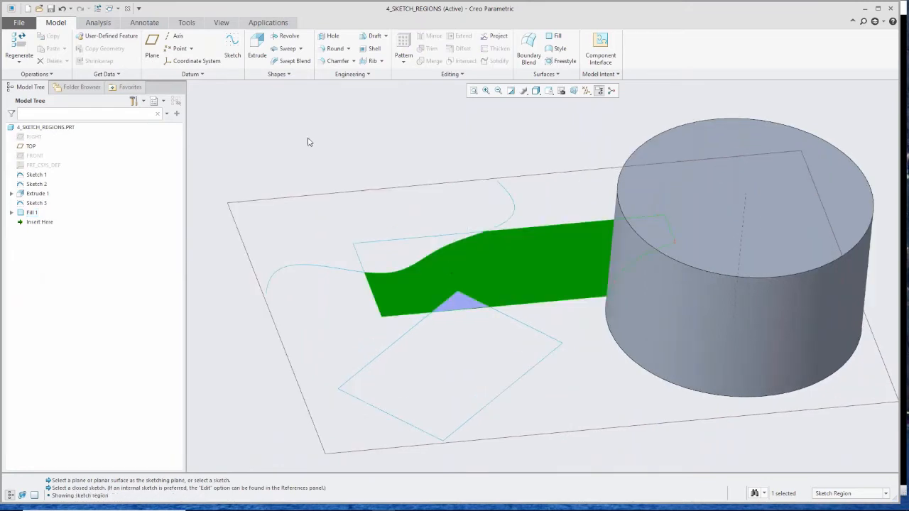
pyautogui.click(257, 47)
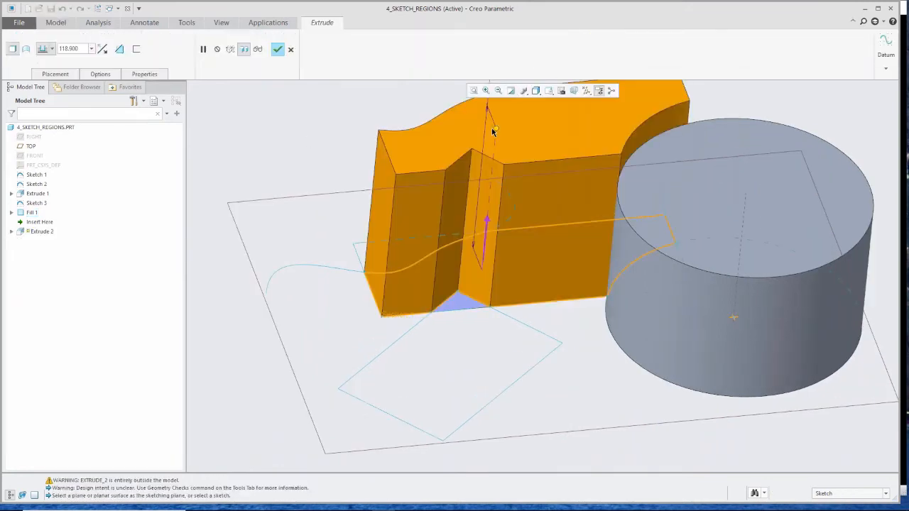
pyautogui.moveTo(495, 130); pyautogui.dragTo(489, 195)
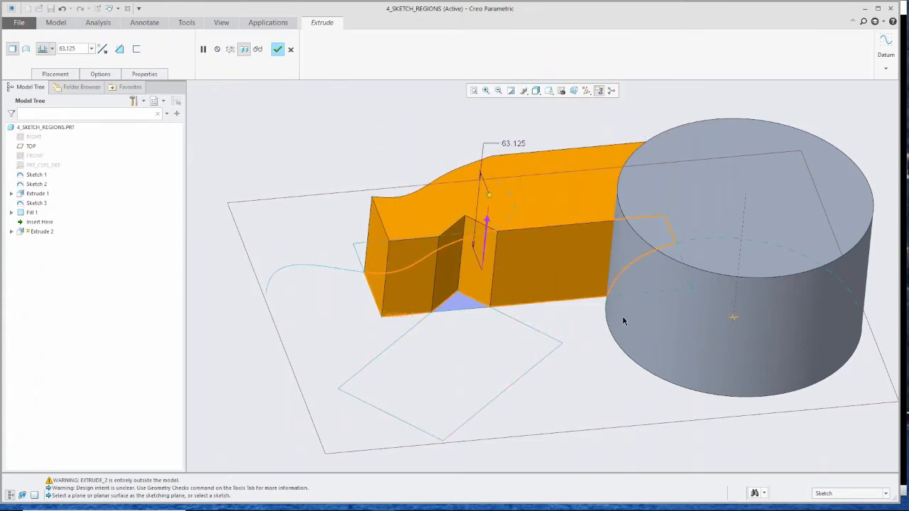
pyautogui.click(290, 49)
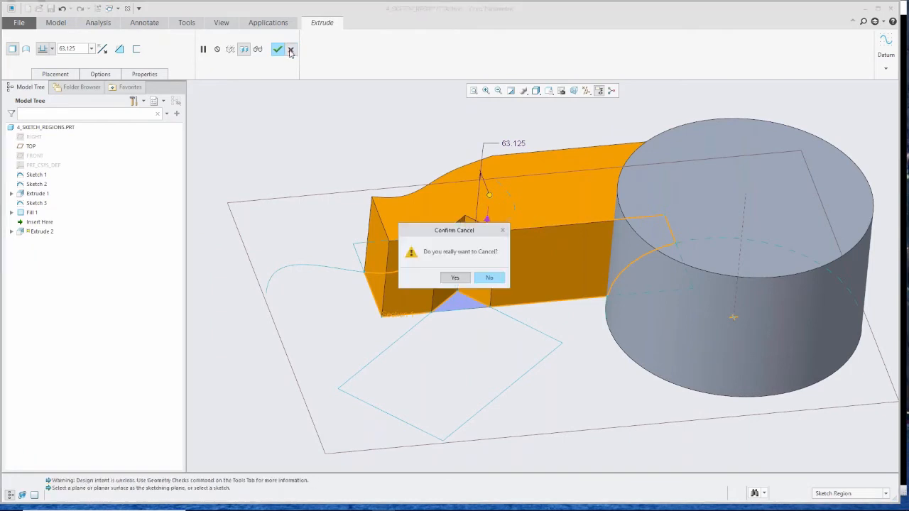
pyautogui.click(452, 277)
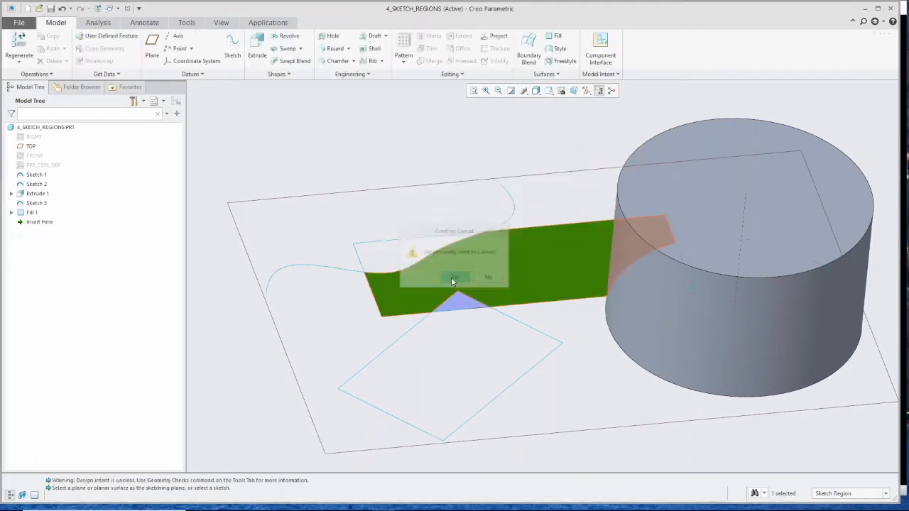
# - Extrude the sketch region overlapping the cylinder upward about 176.5 as a solid, with Remove Material turned off
pyautogui.click(648, 278)
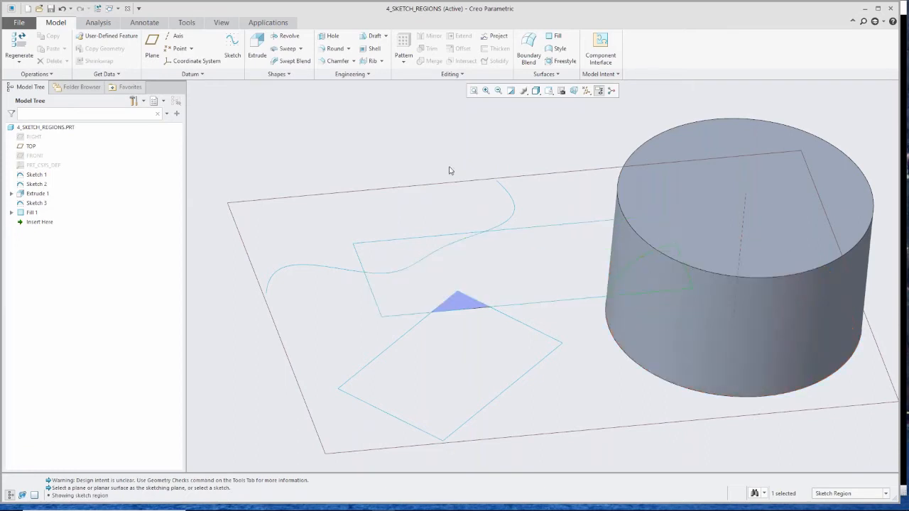
pyautogui.click(257, 48)
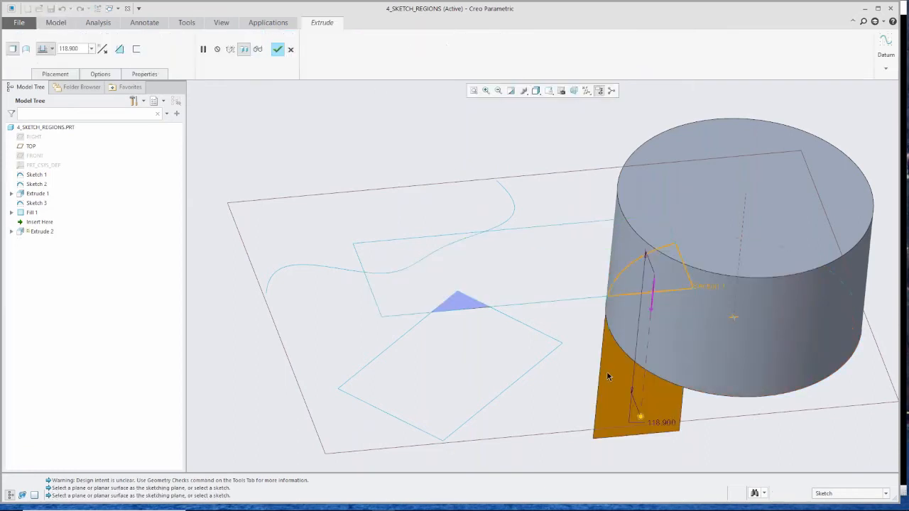
pyautogui.scroll(-3, 552, 239)
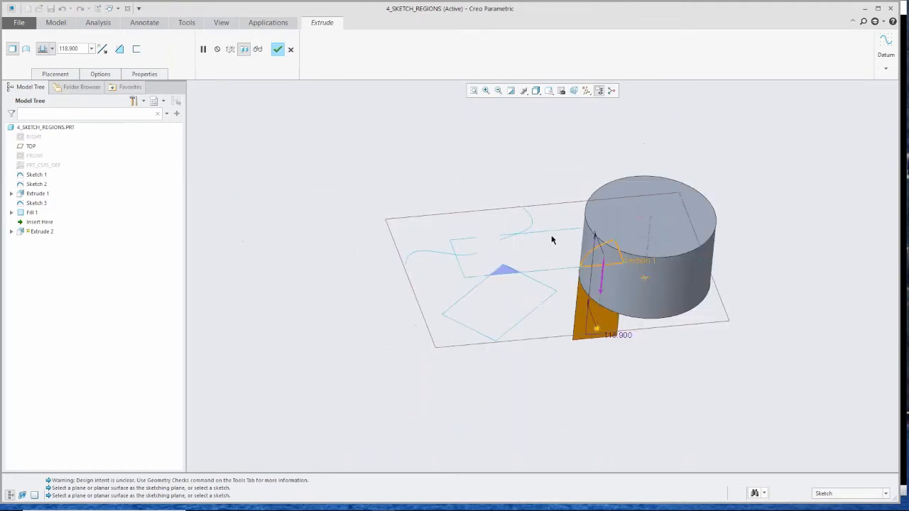
pyautogui.click(604, 292)
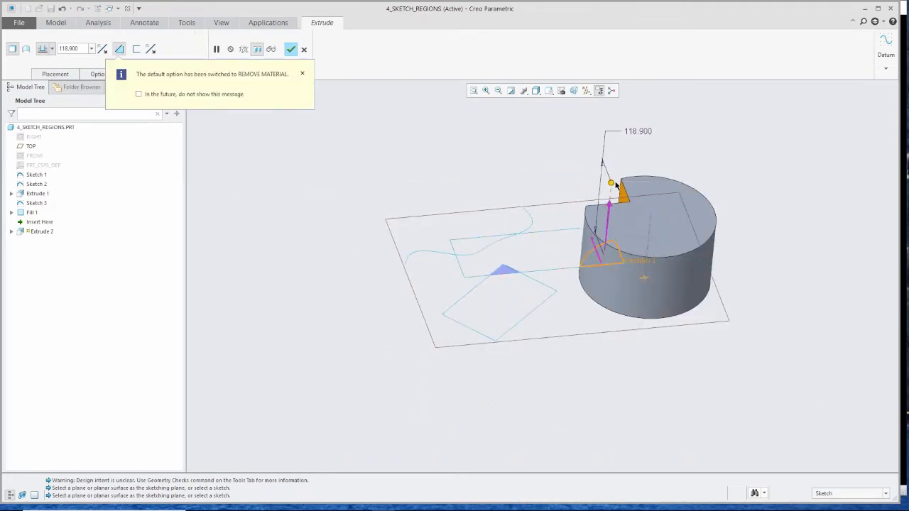
pyautogui.moveTo(617, 186); pyautogui.dragTo(609, 150)
pyautogui.click(120, 49)
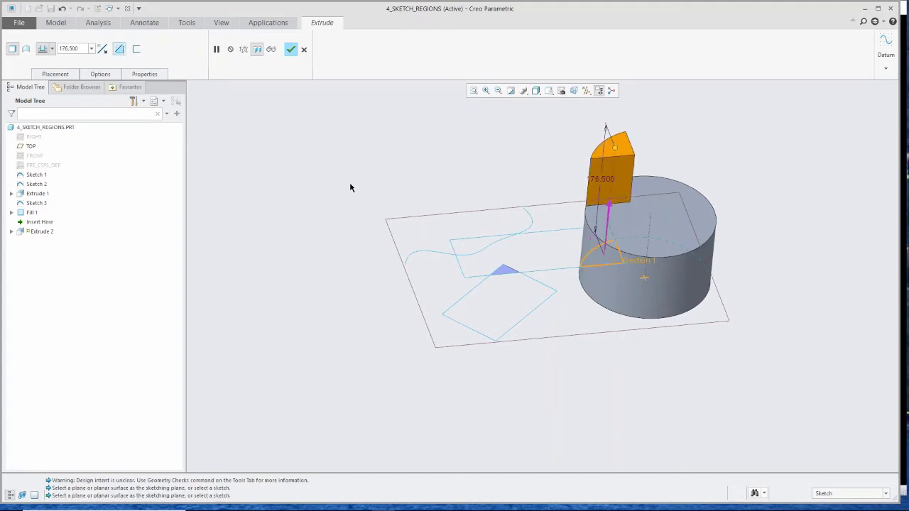
pyautogui.scroll(-2, 406, 178)
pyautogui.middleClick(464, 205)
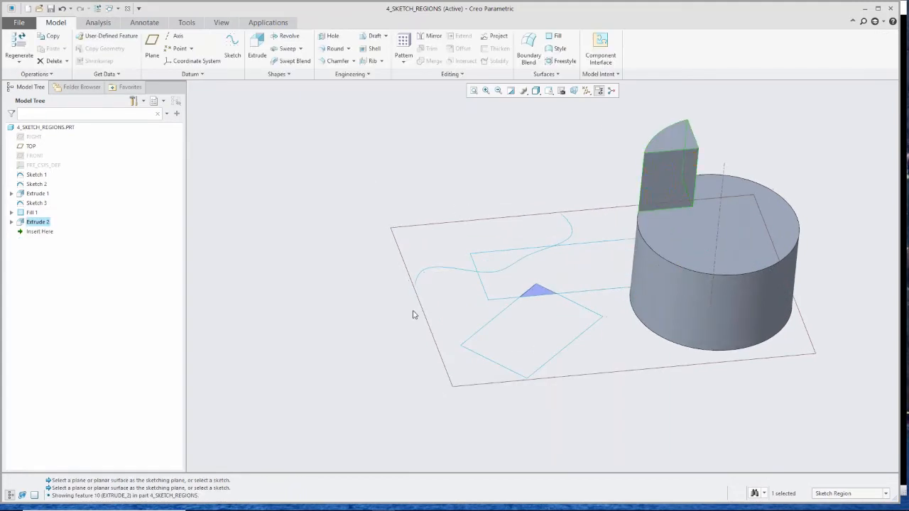
pyautogui.scroll(-3, 580, 256)
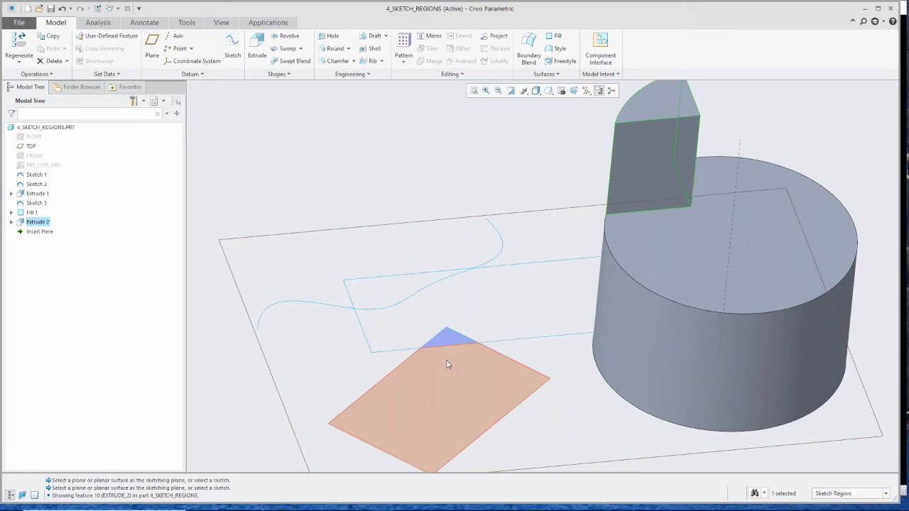
# - Close the part window and open Battery_Assem.iam from 5_Battery_Inventor_Original using the Inventor Assembly (*.iam) file type
pyautogui.click(127, 10)
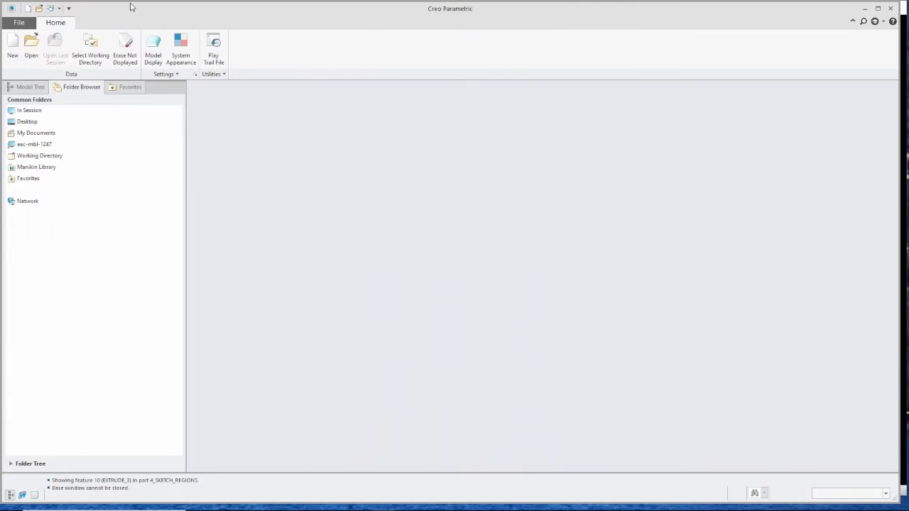
pyautogui.click(31, 44)
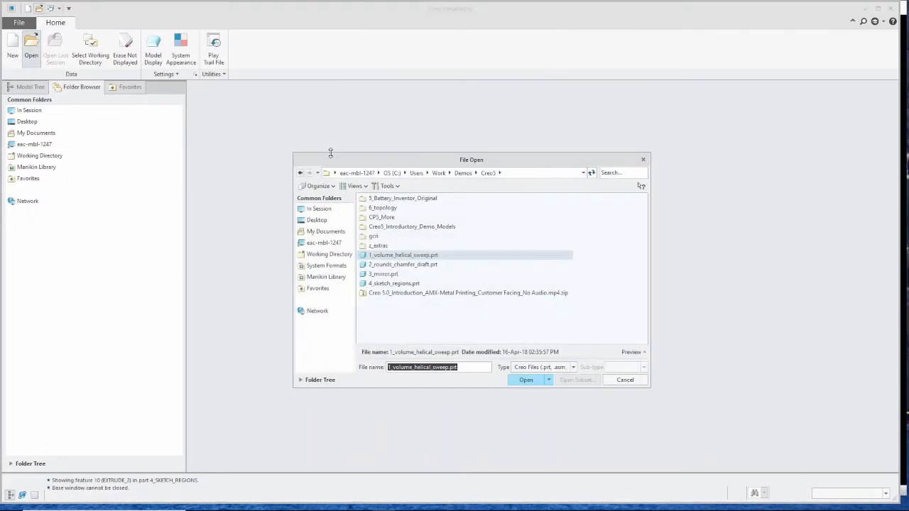
pyautogui.doubleClick(395, 202)
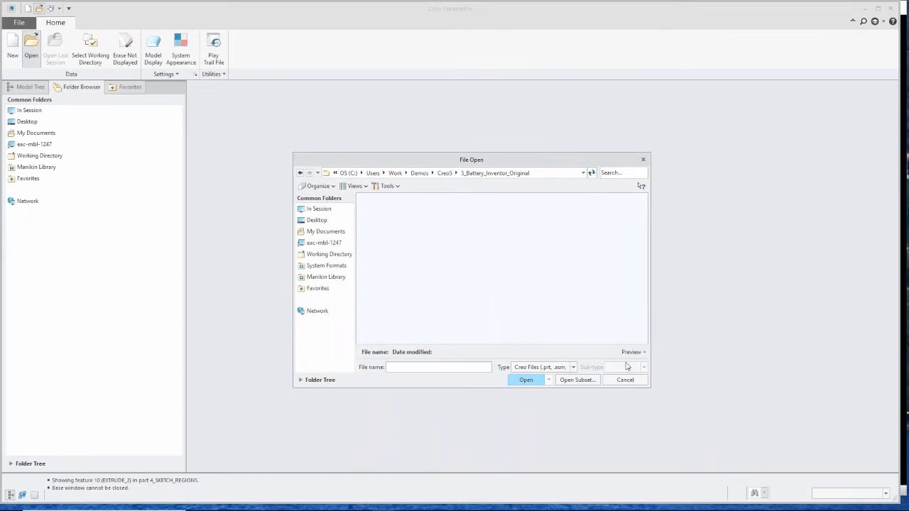
pyautogui.click(575, 368)
pyautogui.scroll(-6, 601, 290)
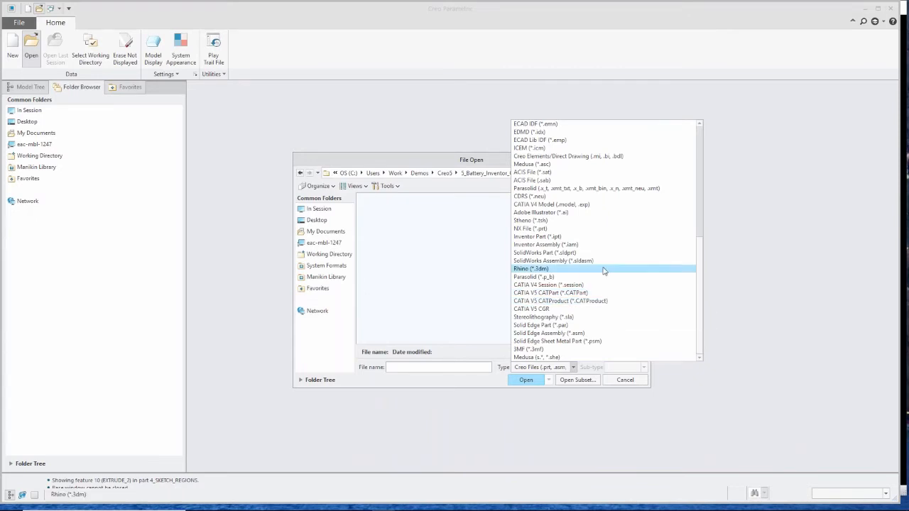
pyautogui.click(594, 244)
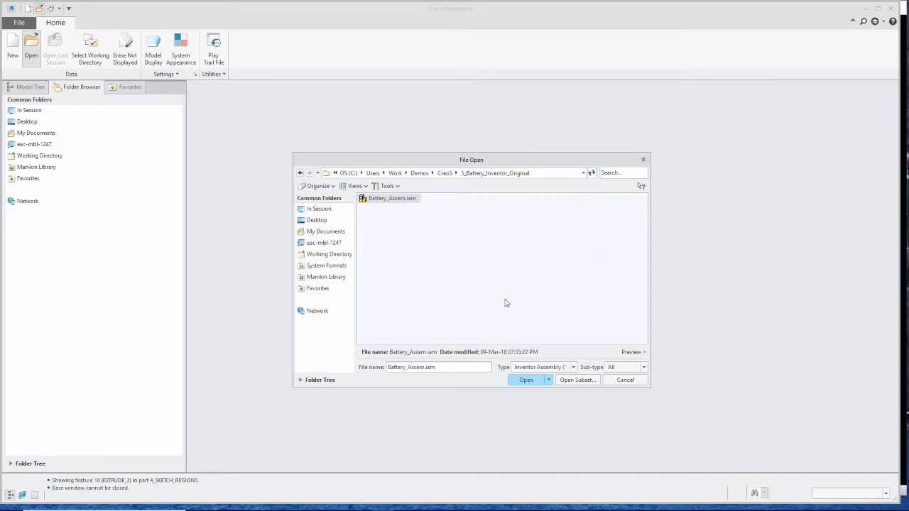
pyautogui.click(526, 380)
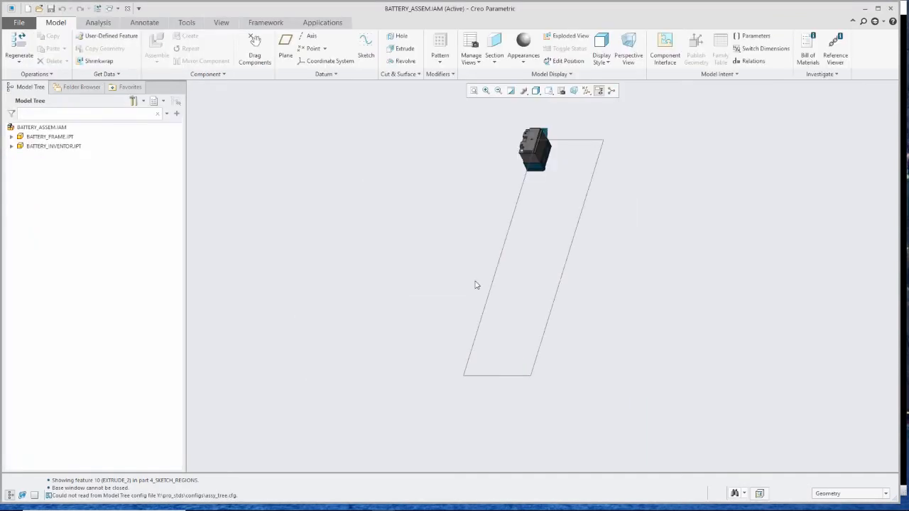
# - Inspect the imported battery assembly from different angles, then close its window
pyautogui.scroll(5, 557, 148)
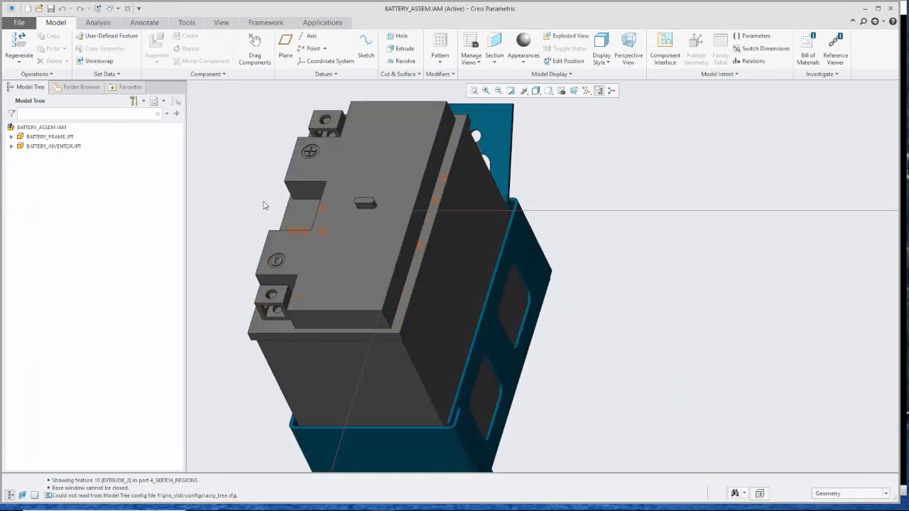
pyautogui.scroll(4, 264, 189)
pyautogui.scroll(-6, 535, 285)
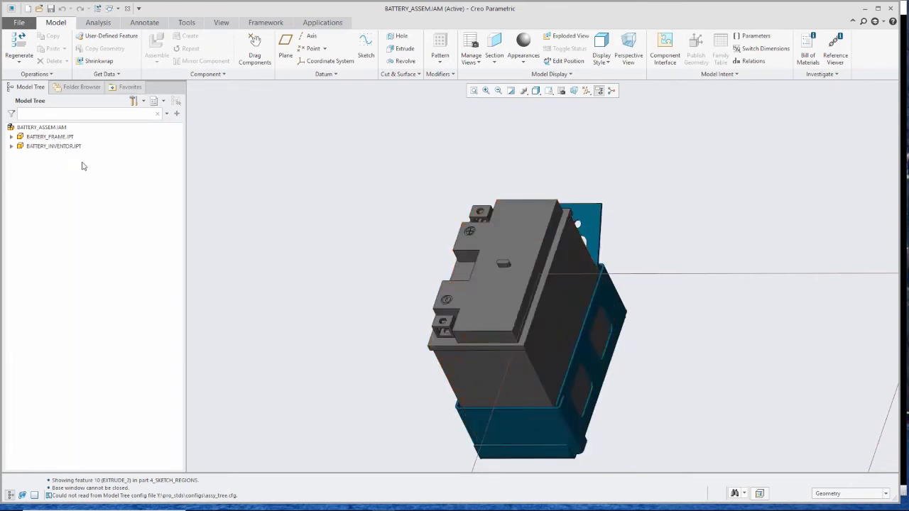
pyautogui.moveTo(422, 298); pyautogui.dragTo(680, 230, button='middle')
pyautogui.scroll(3, 540, 198)
pyautogui.scroll(-3, 498, 291)
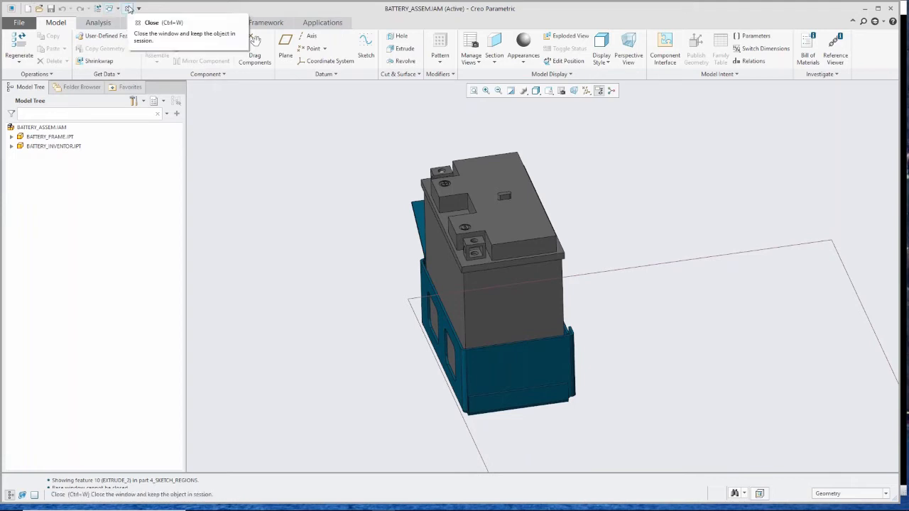
pyautogui.click(128, 8)
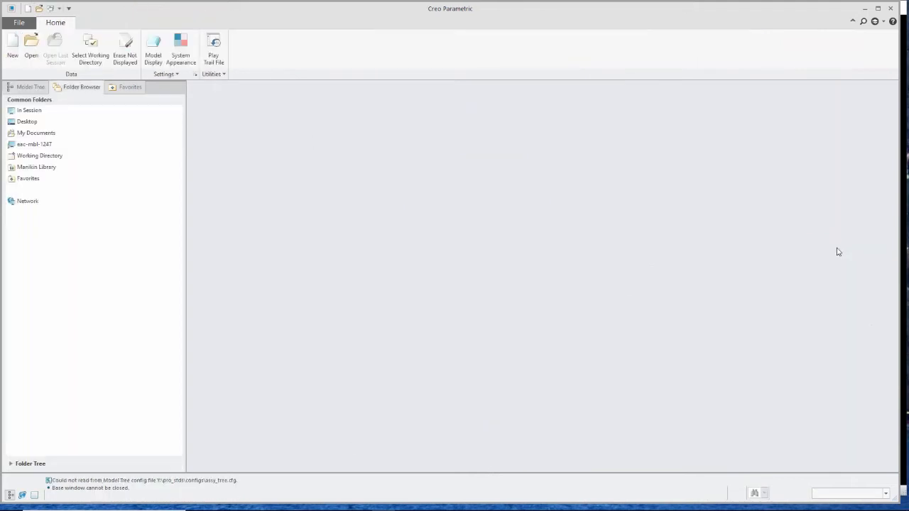
# - Create a new Sheetmetal part using the default template
pyautogui.click(905, 226)
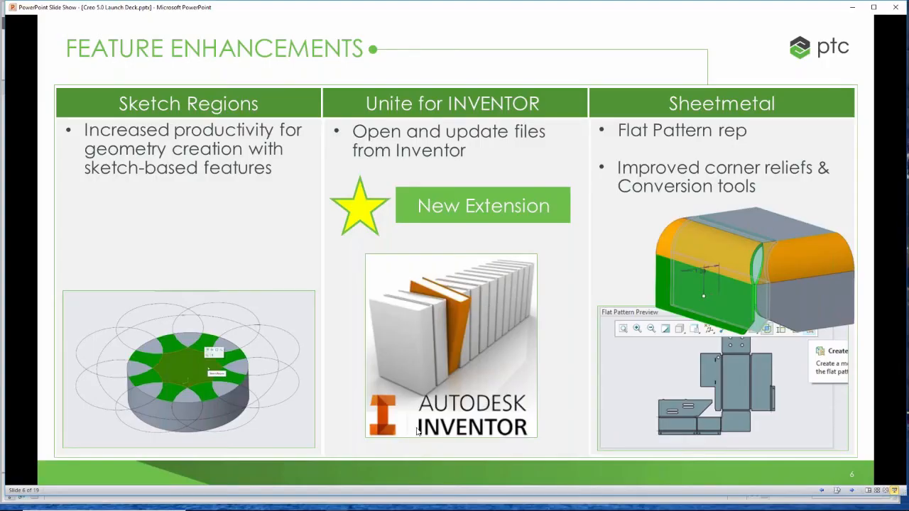
pyautogui.click(397, 501)
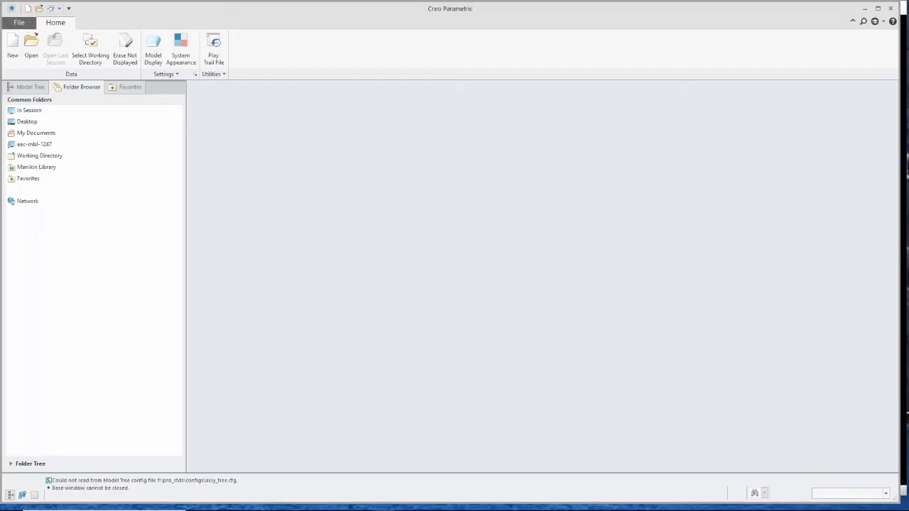
pyautogui.click(13, 46)
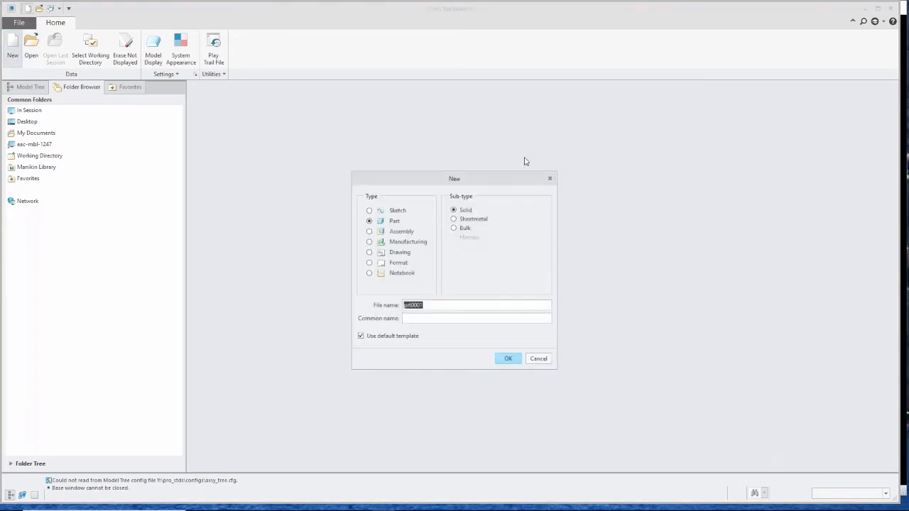
pyautogui.click(463, 220)
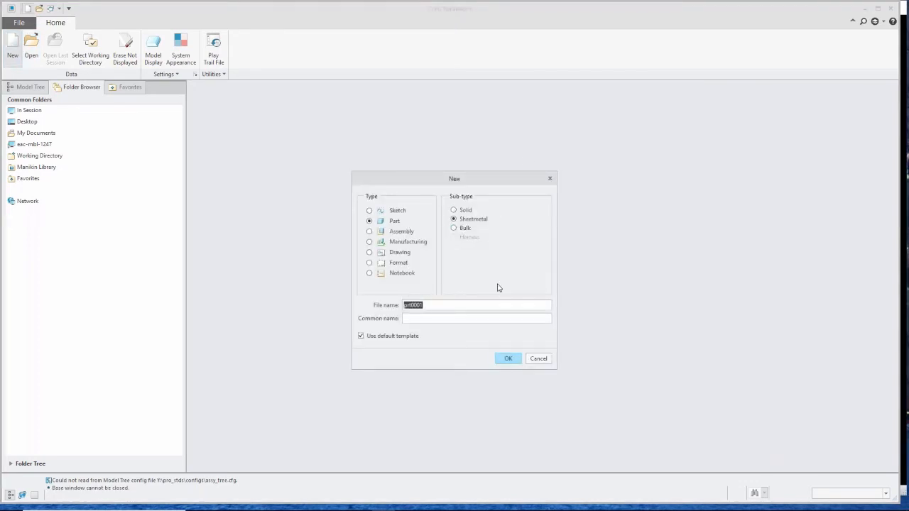
pyautogui.click(506, 359)
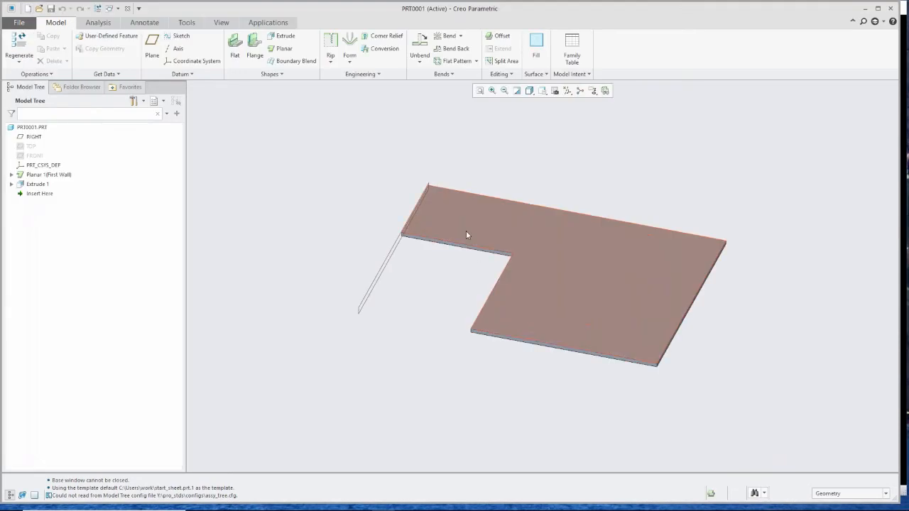
pyautogui.scroll(2, 466, 234)
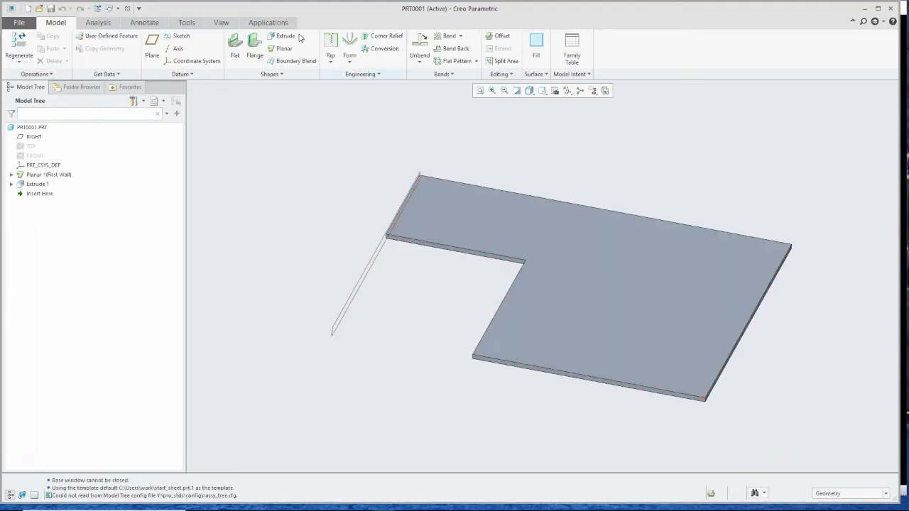
# - Start a Flange wall attached to the inner edge of the notched first wall and open its relief settings
pyautogui.click(254, 44)
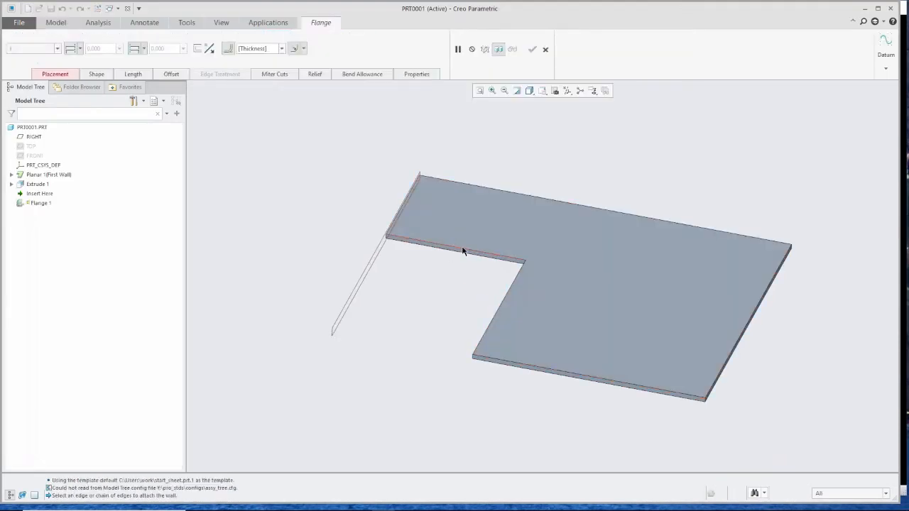
pyautogui.click(463, 251)
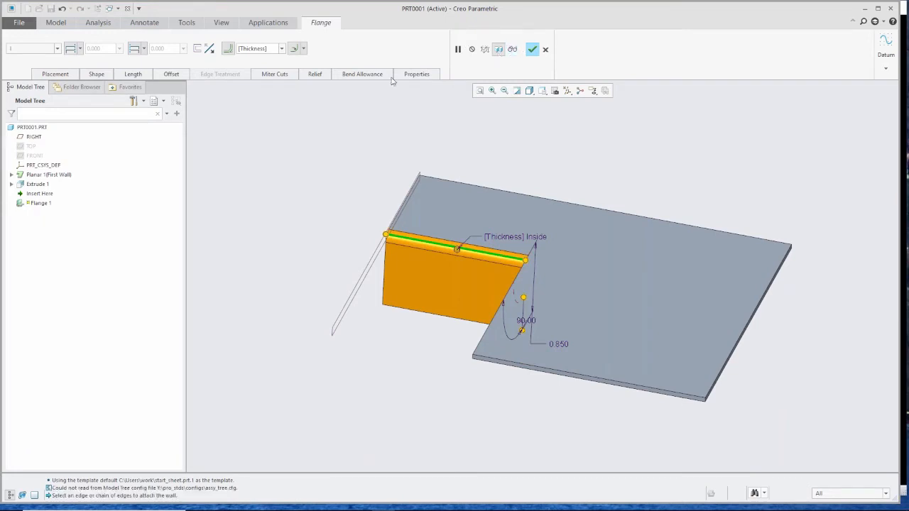
pyautogui.click(315, 75)
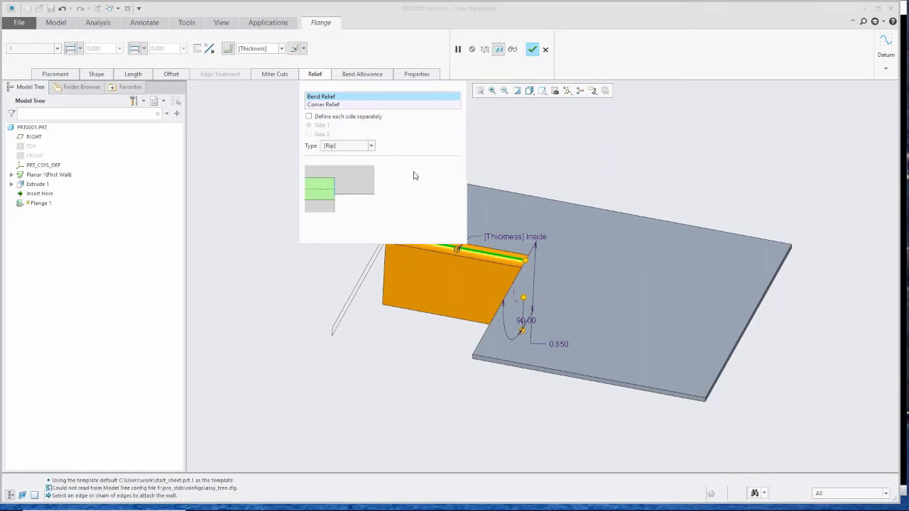
# - Set the flange's bend relief type to Rectangular and finish the flange
pyautogui.scroll(-5, 489, 253)
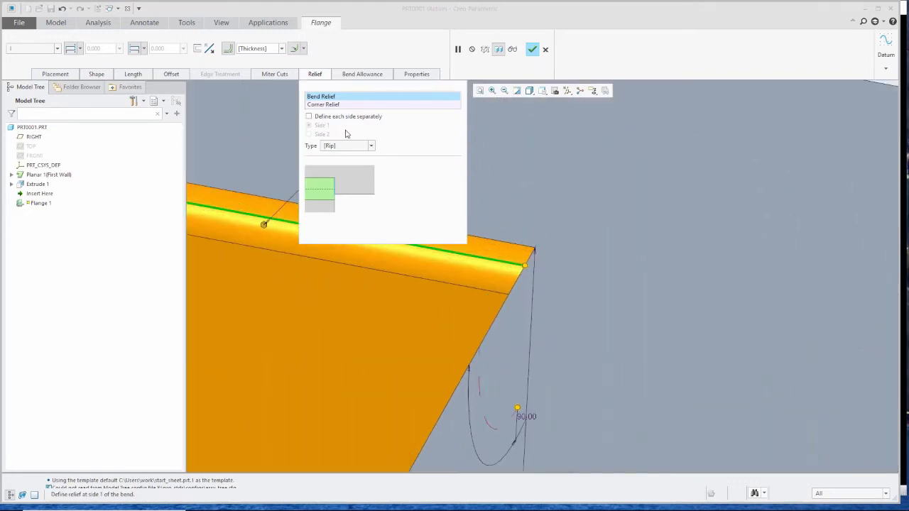
pyautogui.click(371, 146)
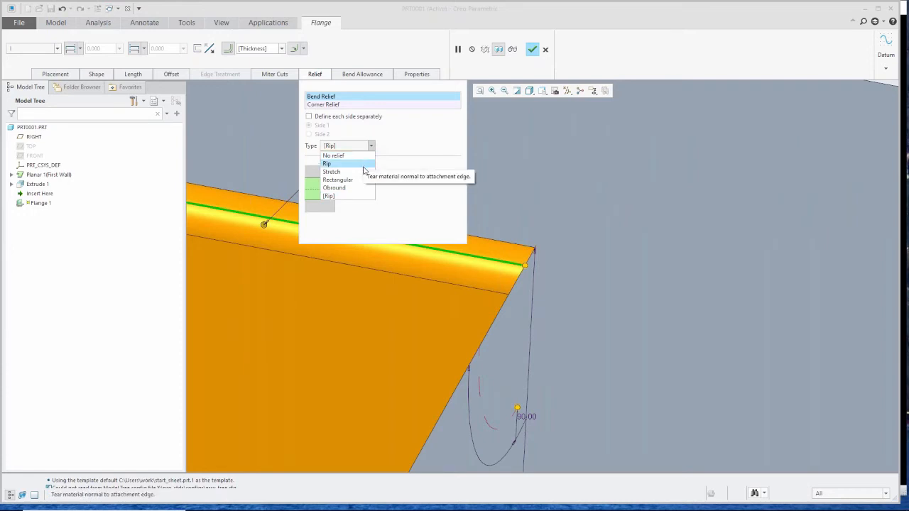
pyautogui.click(365, 174)
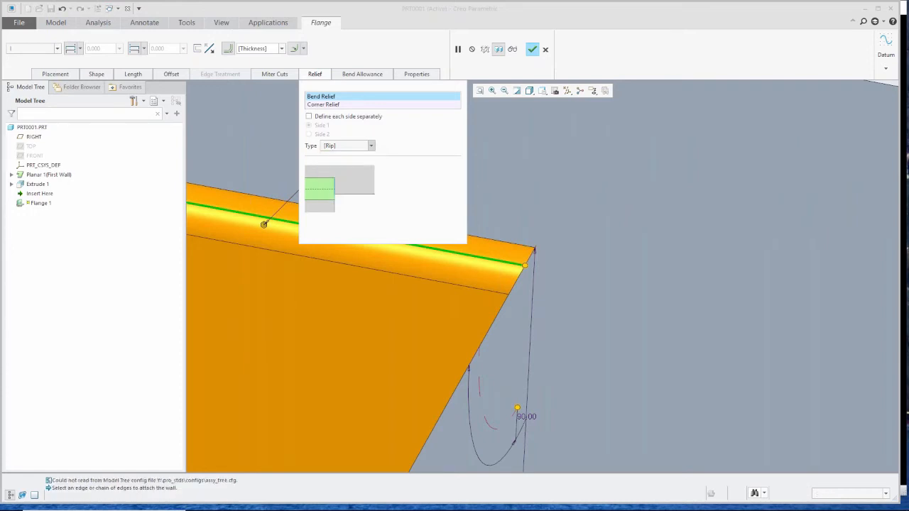
pyautogui.click(370, 146)
pyautogui.click(360, 180)
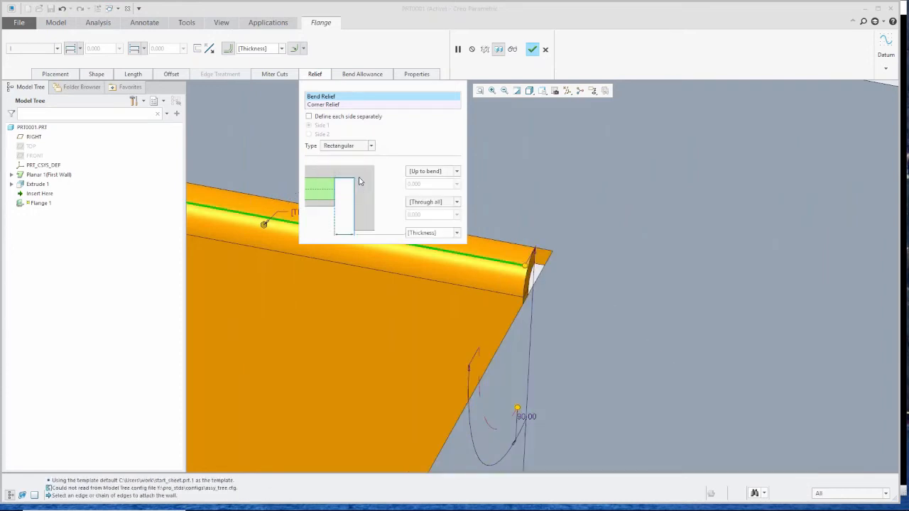
pyautogui.click(458, 202)
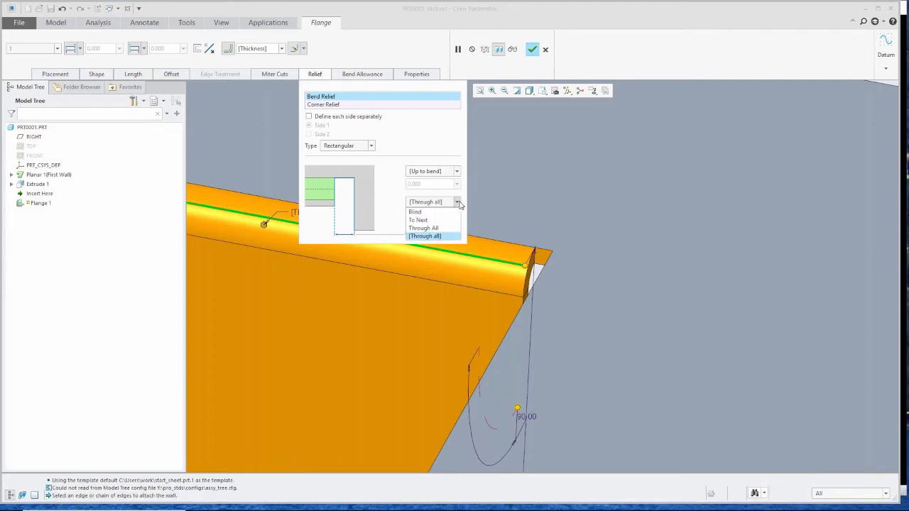
pyautogui.click(458, 203)
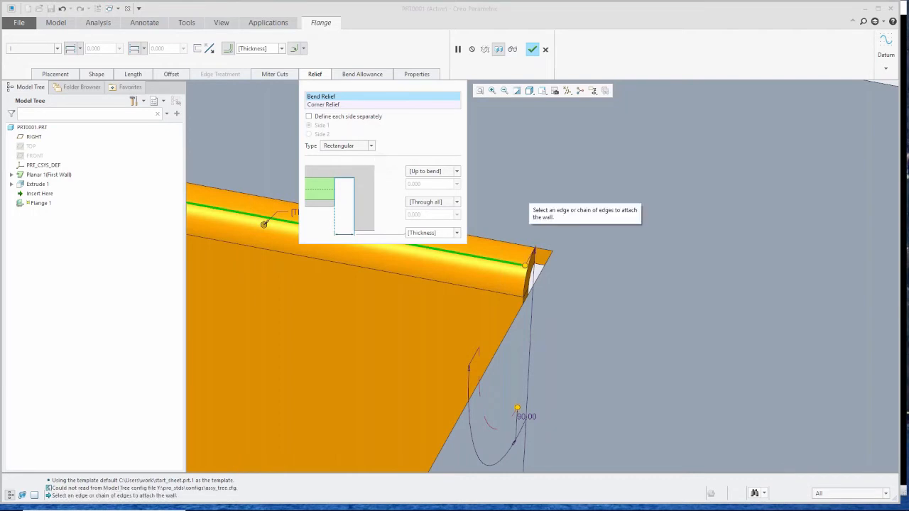
pyautogui.click(530, 48)
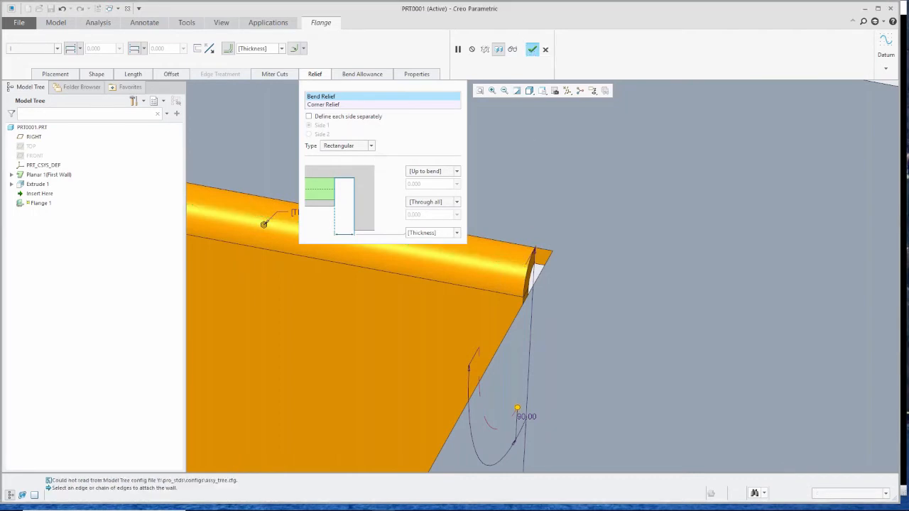
# - Open the flat pattern preview and create a flat representation named PRT0001_FLAT_REP from it
pyautogui.scroll(-2, 468, 223)
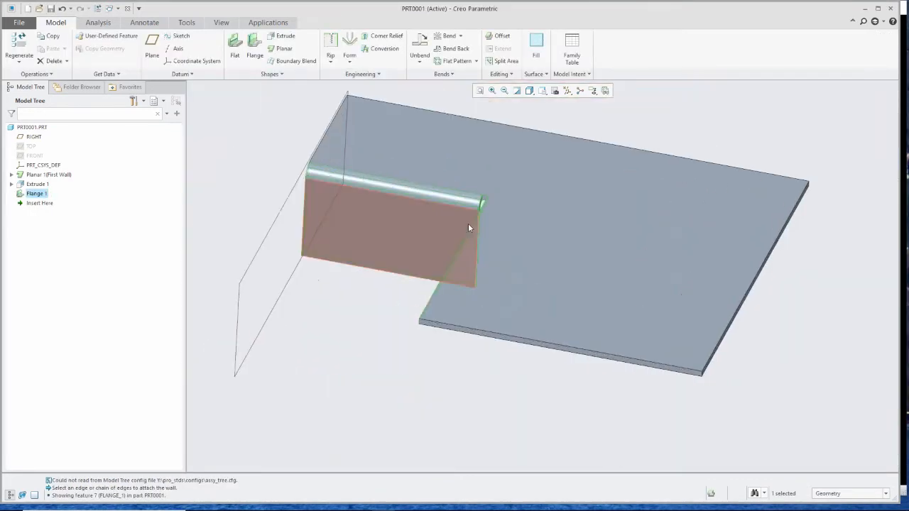
pyautogui.click(603, 120)
pyautogui.click(605, 91)
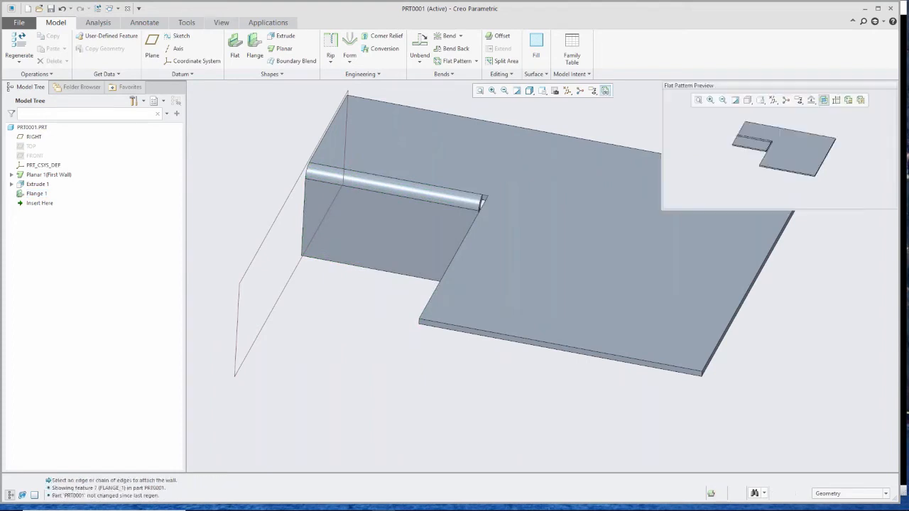
pyautogui.scroll(-4, 771, 157)
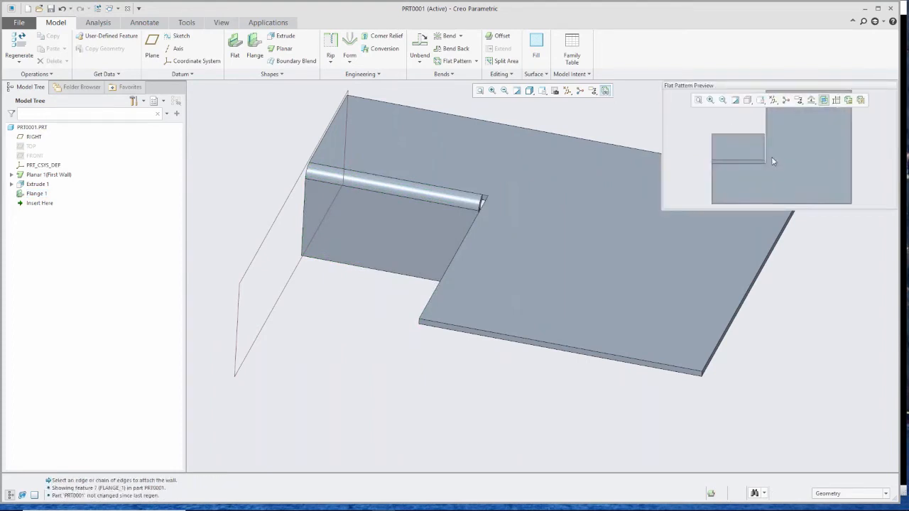
pyautogui.scroll(4, 728, 182)
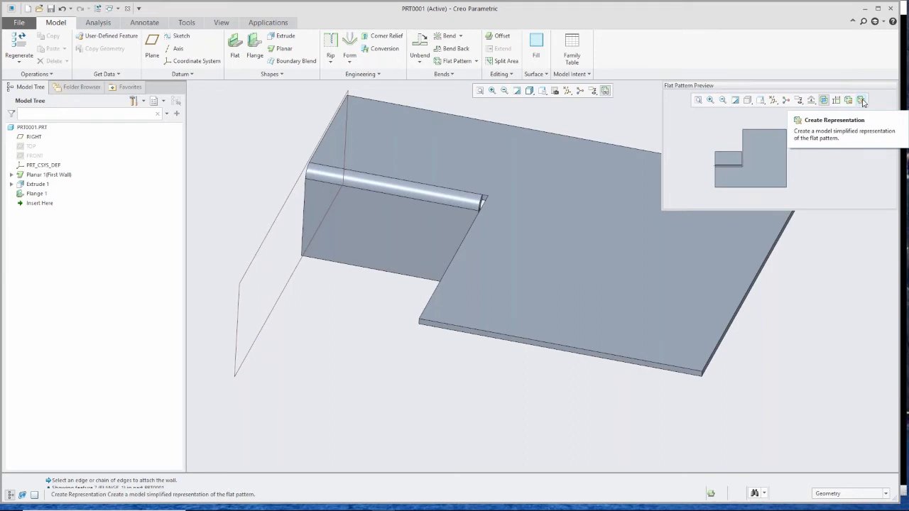
pyautogui.click(861, 102)
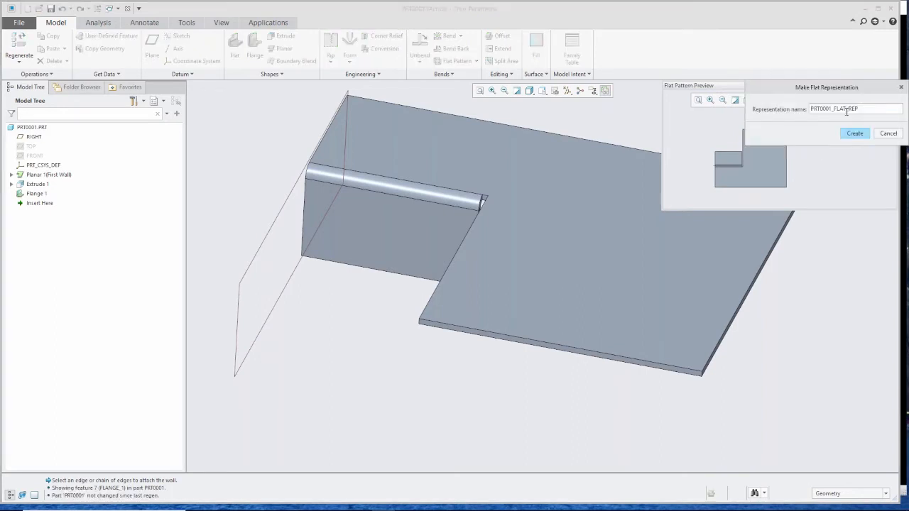
pyautogui.click(853, 134)
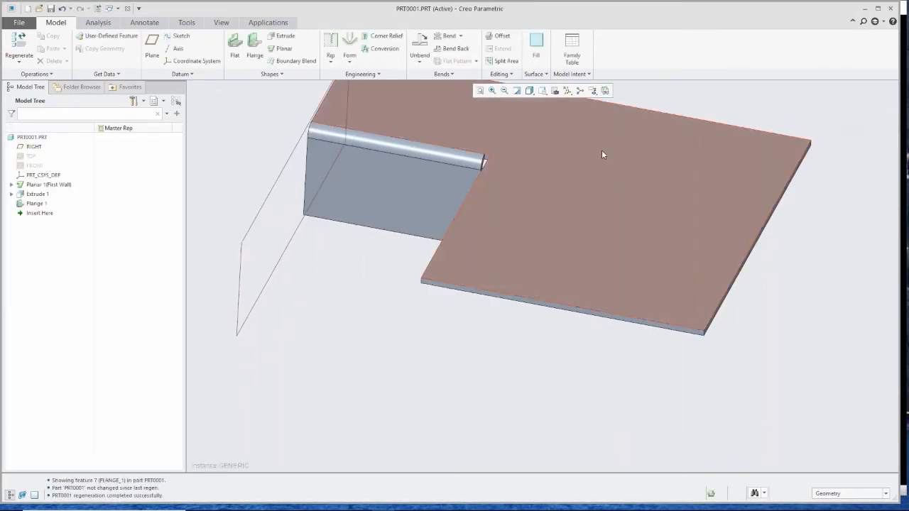
# - Open the View Manager and activate the Prt0001_Flat_Rep simplified representation
pyautogui.scroll(3, 495, 216)
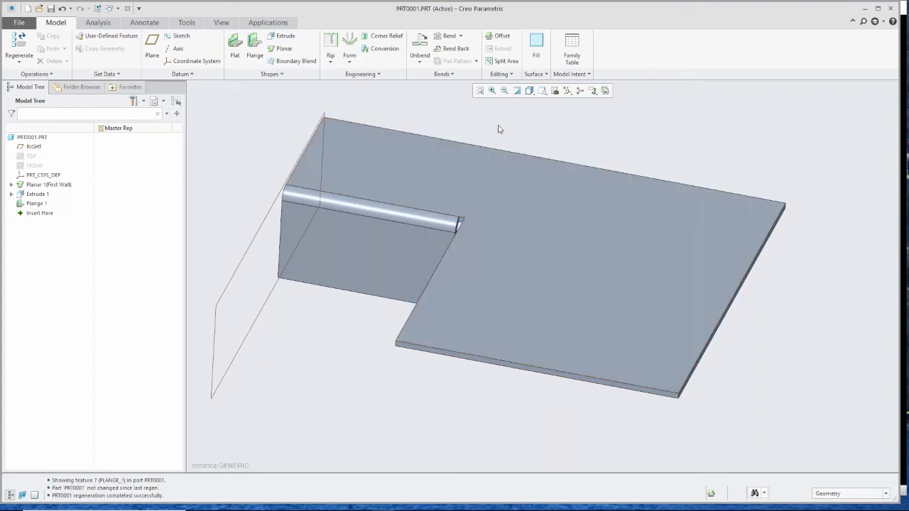
pyautogui.click(554, 90)
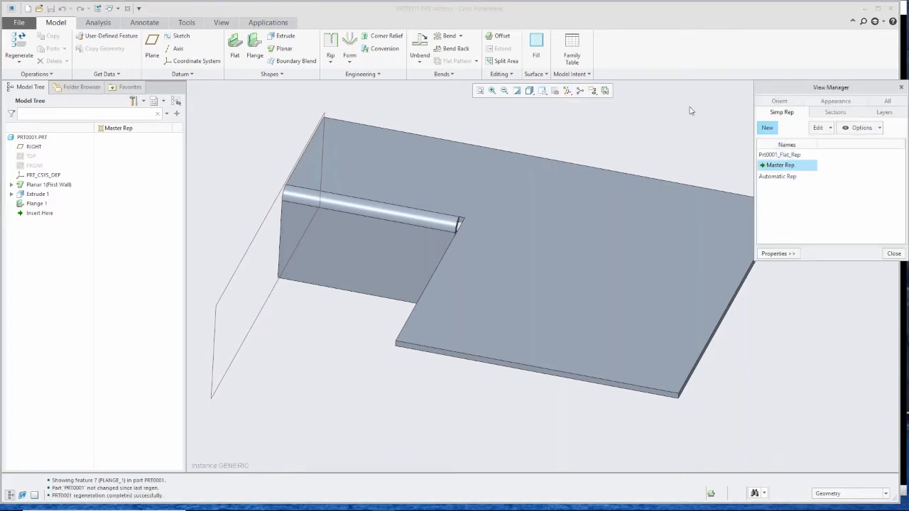
pyautogui.moveTo(763, 85); pyautogui.dragTo(559, 84)
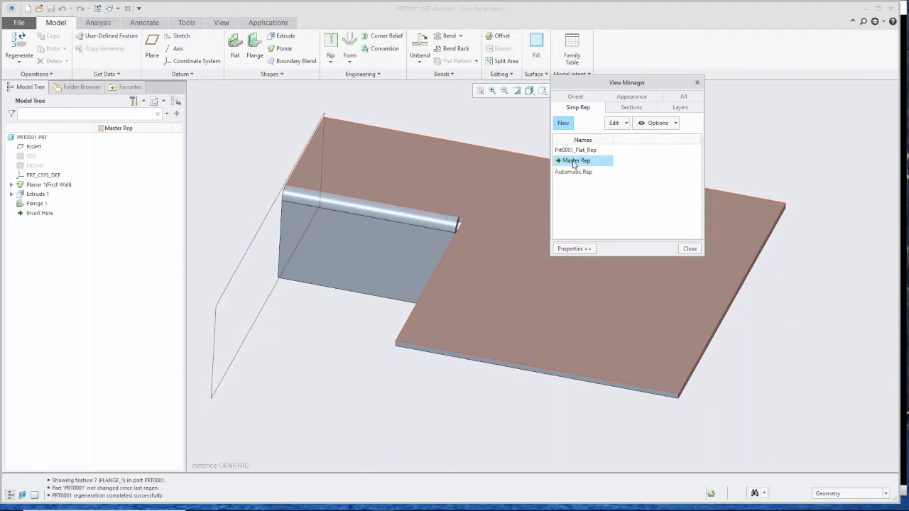
pyautogui.doubleClick(574, 150)
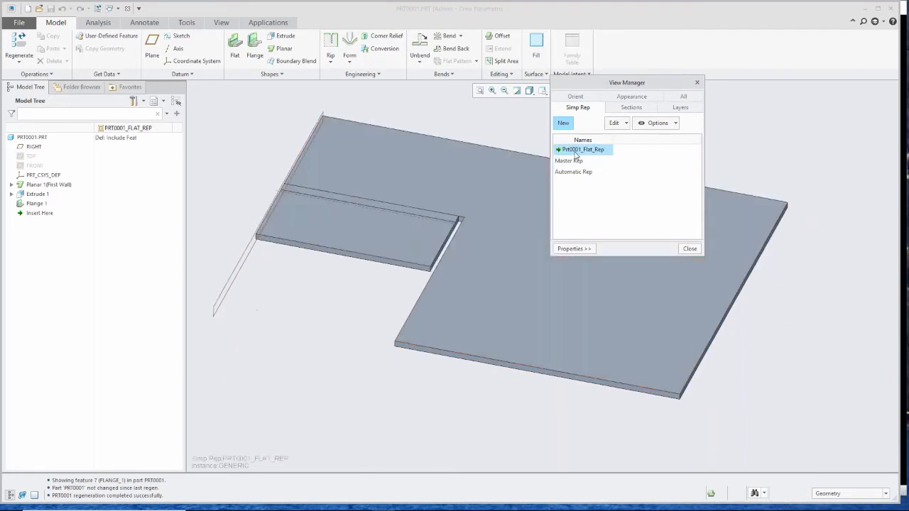
# - Reactivate the Master Rep representation, then close the View Manager and the part window
pyautogui.doubleClick(574, 160)
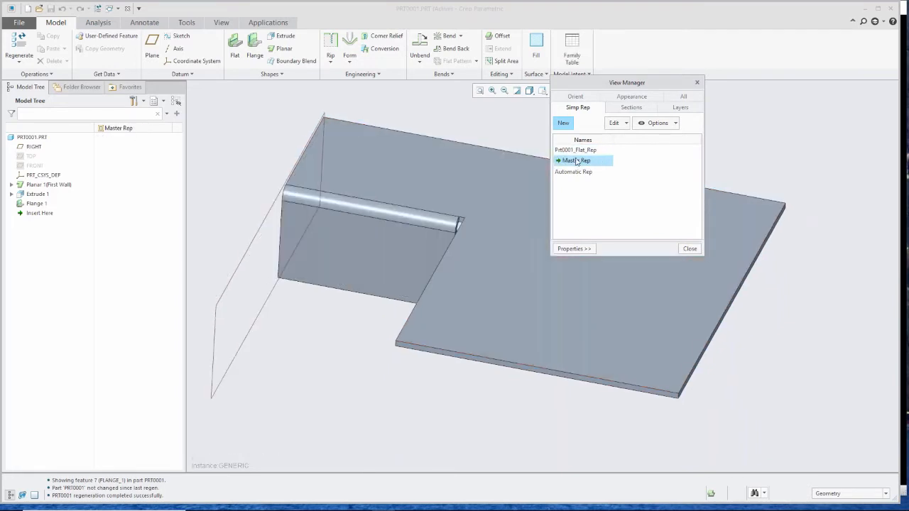
pyautogui.click(697, 82)
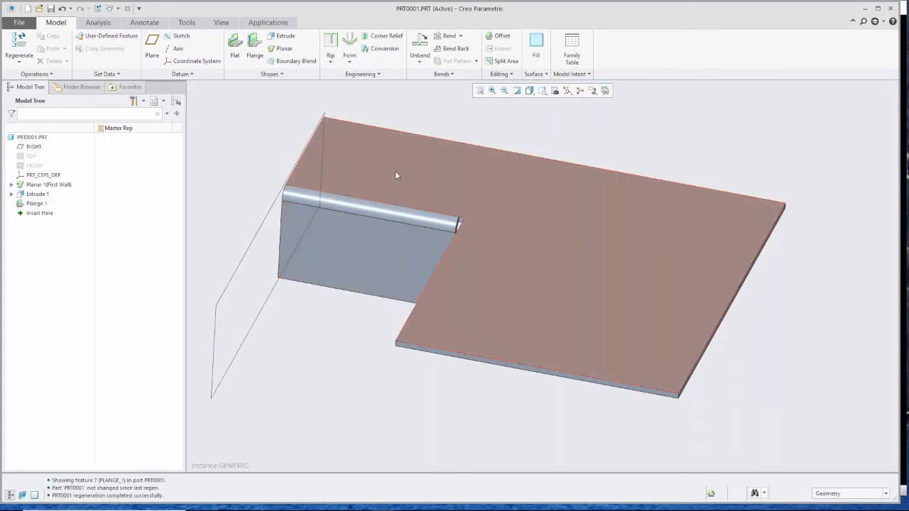
pyautogui.click(127, 7)
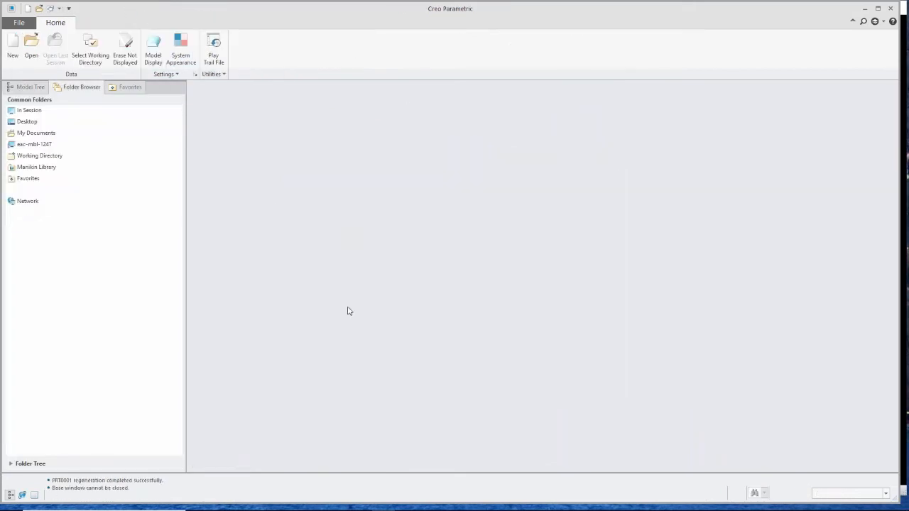
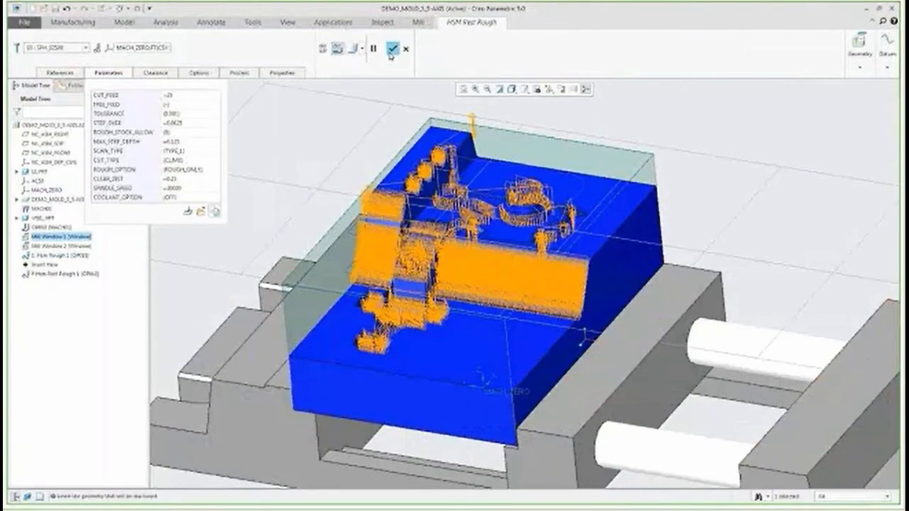
# - Create an HSM Finish sequence referencing Mill Window 1 and preview its toolpath
pyautogui.click(499, 59)
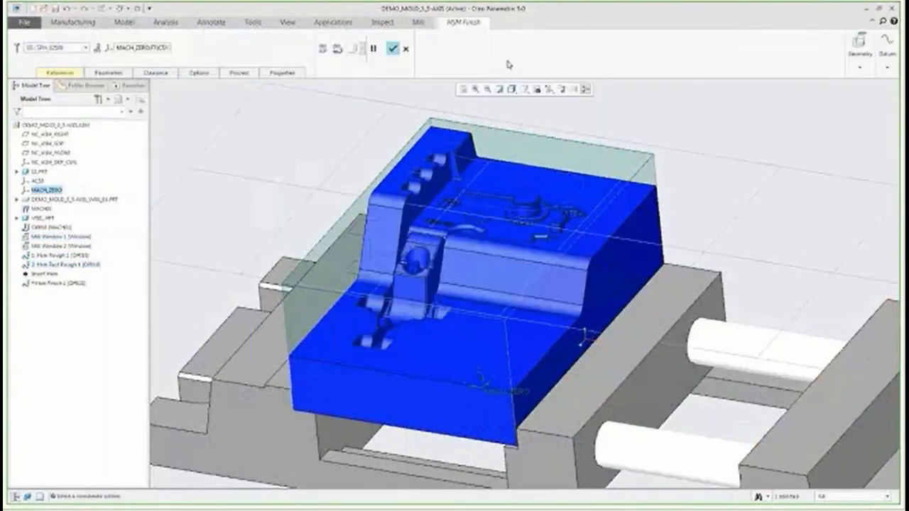
pyautogui.click(59, 73)
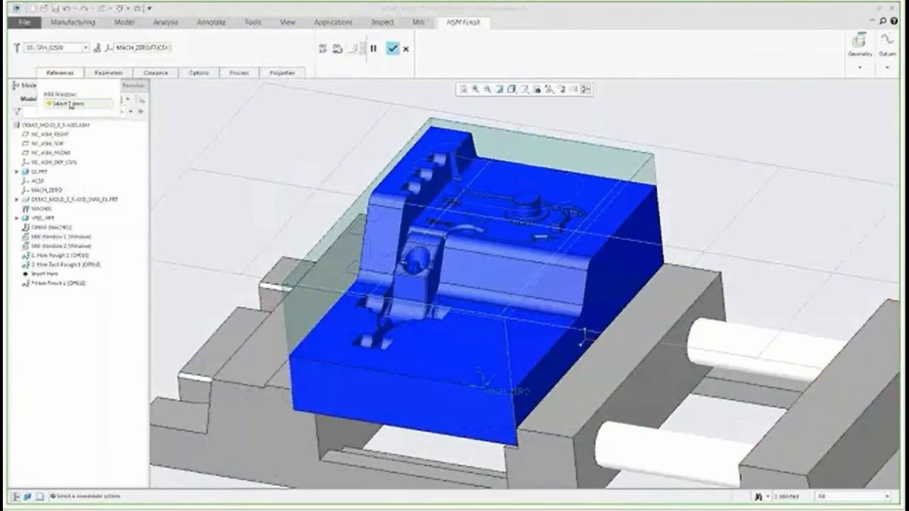
pyautogui.click(341, 222)
pyautogui.click(60, 73)
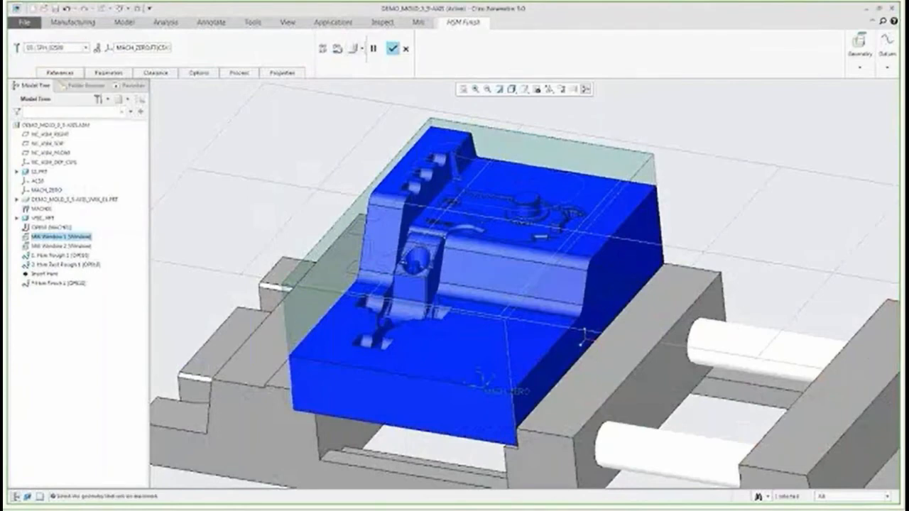
pyautogui.click(107, 73)
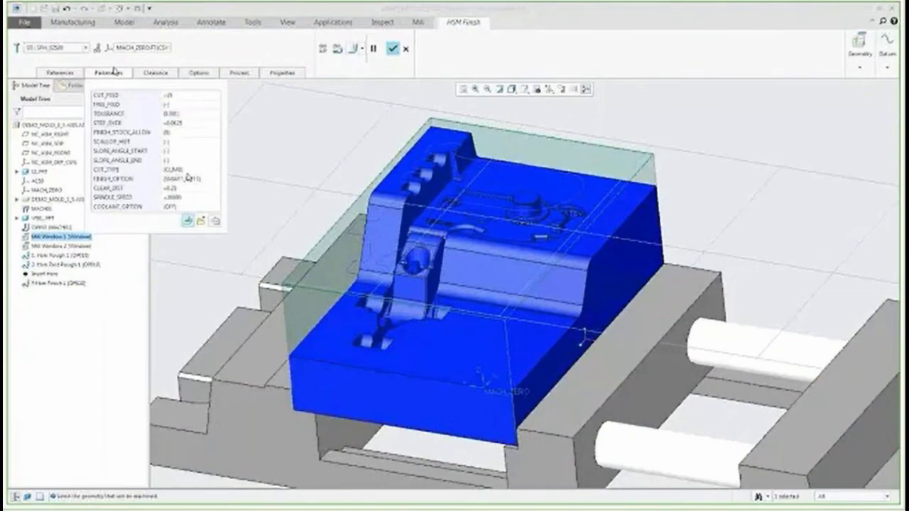
pyautogui.click(336, 49)
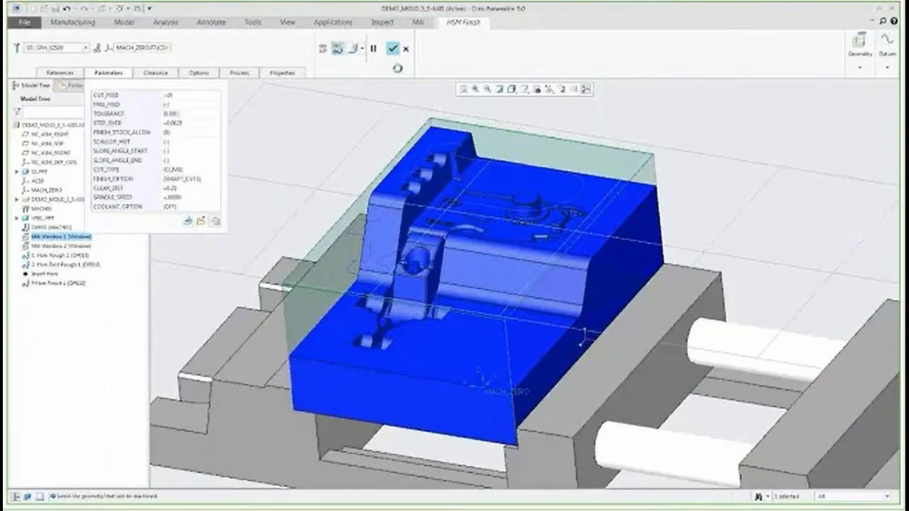
# - Create an HSM Rest Finish sequence with a ball tool on Mill Window 2, preview its toolpath and complete it
pyautogui.click(541, 33)
pyautogui.click(63, 48)
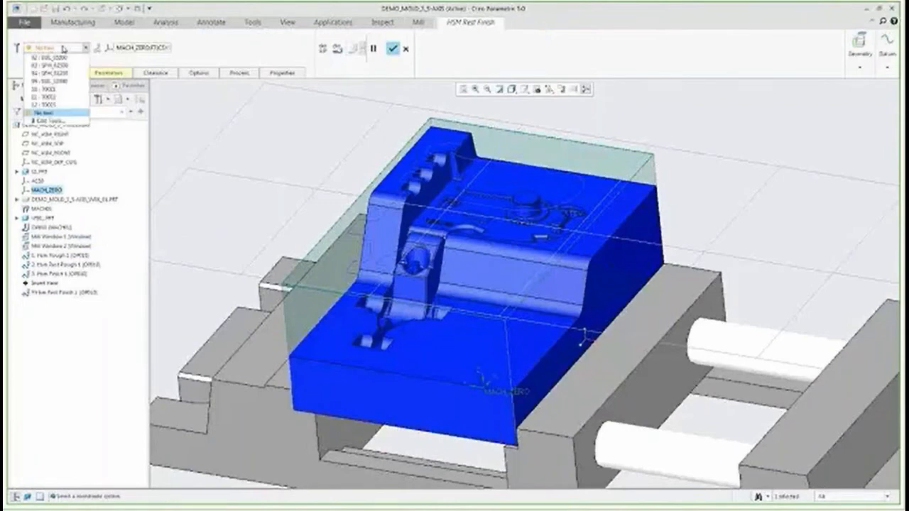
pyautogui.click(63, 72)
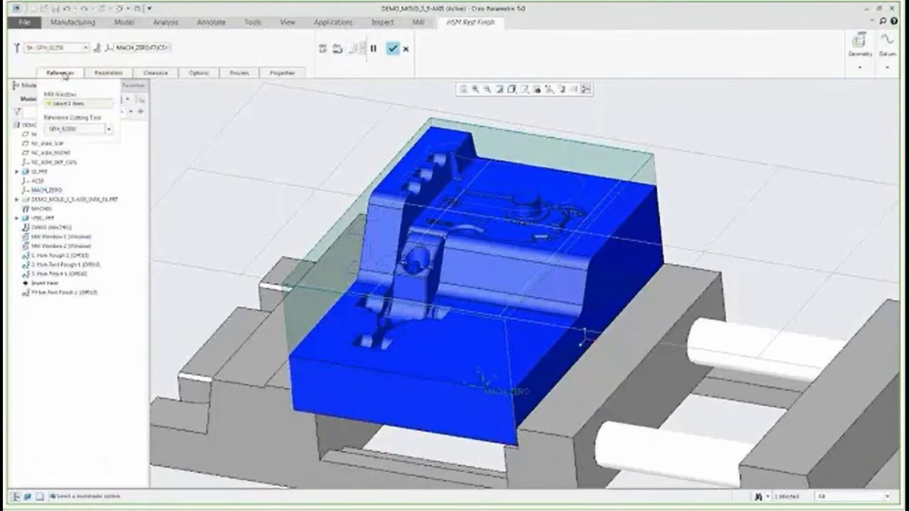
pyautogui.click(71, 103)
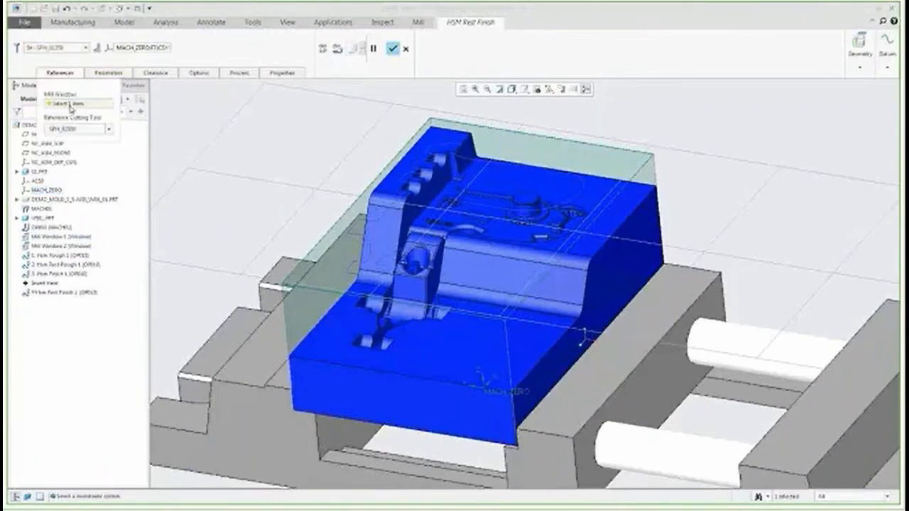
pyautogui.click(66, 244)
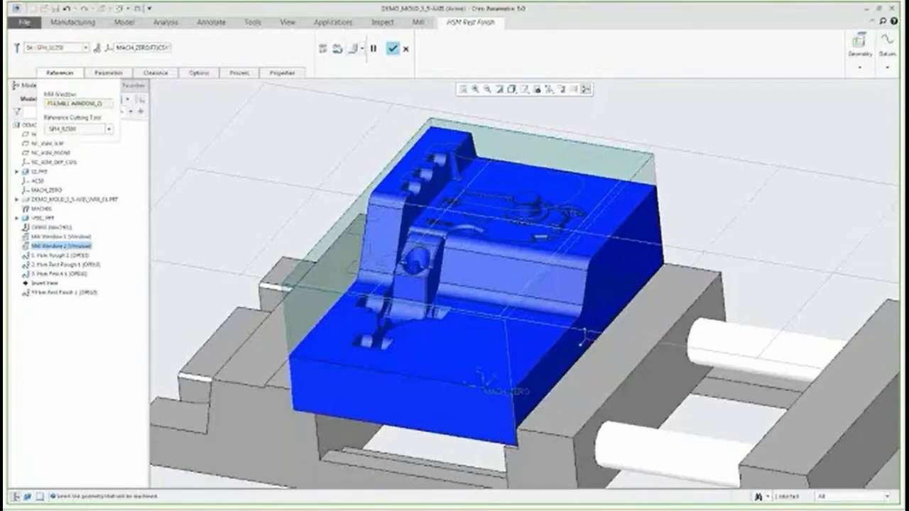
pyautogui.click(114, 74)
pyautogui.click(116, 73)
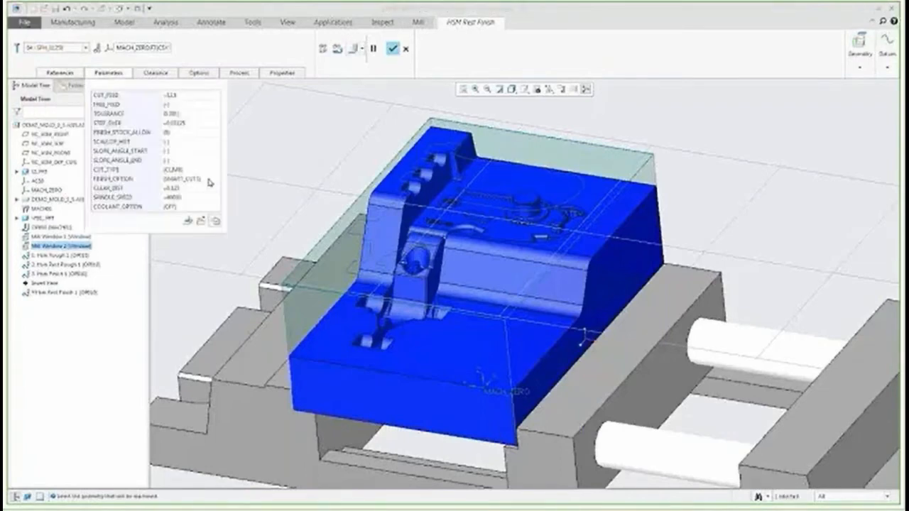
pyautogui.click(210, 182)
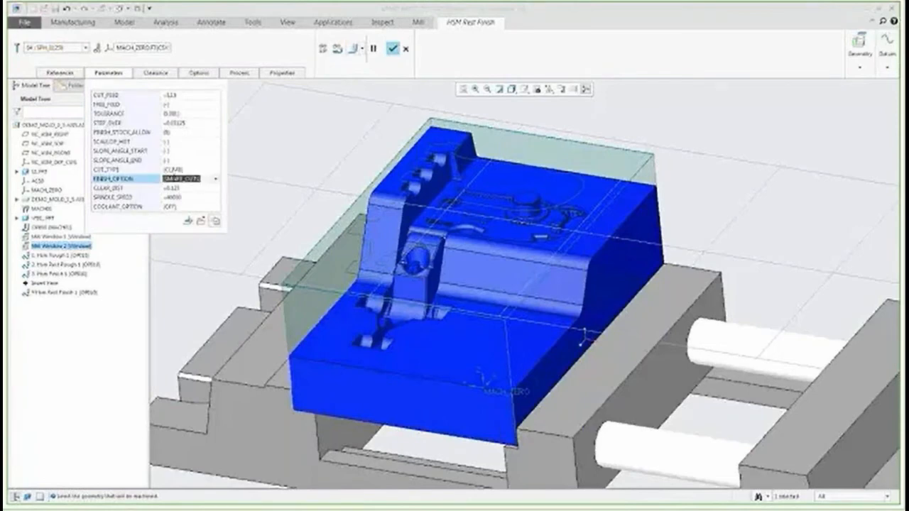
pyautogui.click(338, 51)
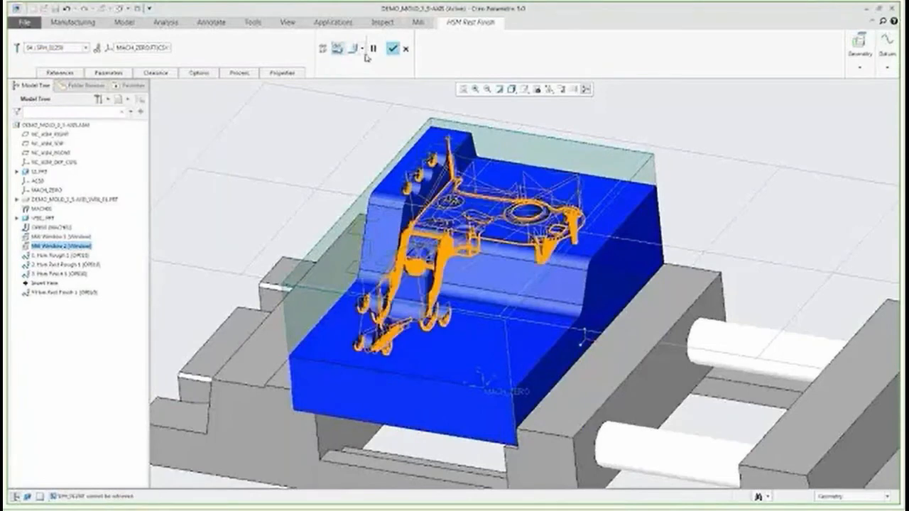
pyautogui.click(392, 49)
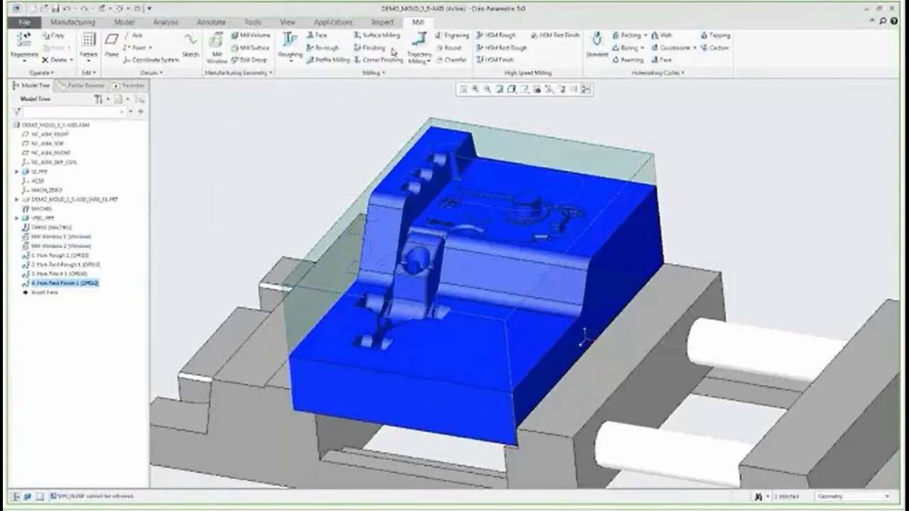
# - Display the toolpath of each machining sequence in turn from the model tree
pyautogui.click(74, 256)
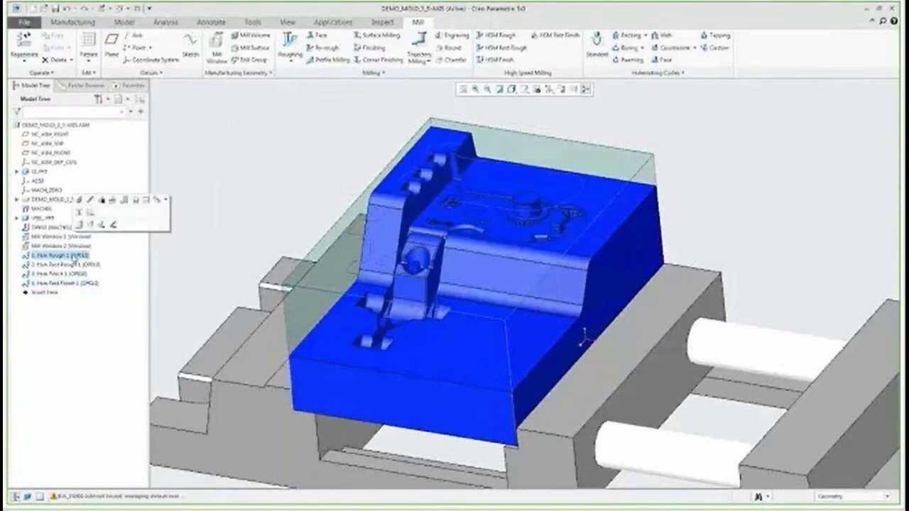
pyautogui.click(102, 224)
pyautogui.click(82, 264)
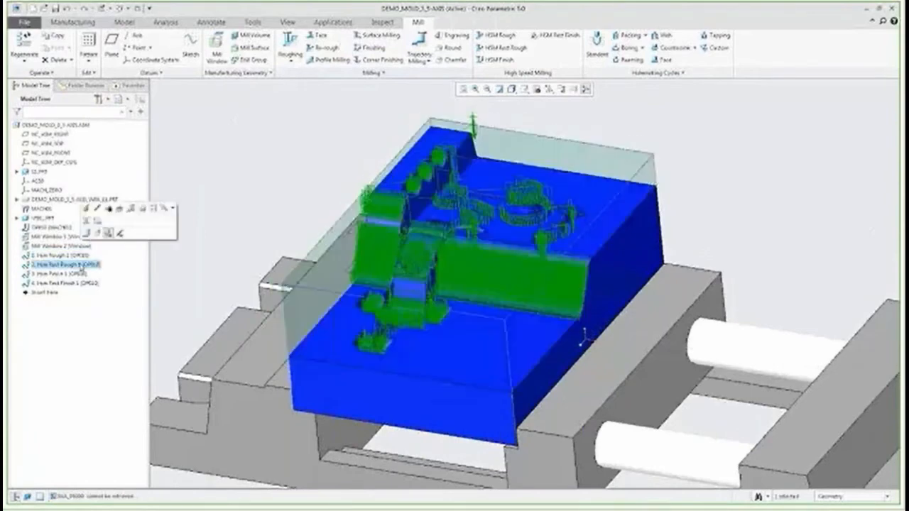
pyautogui.click(78, 274)
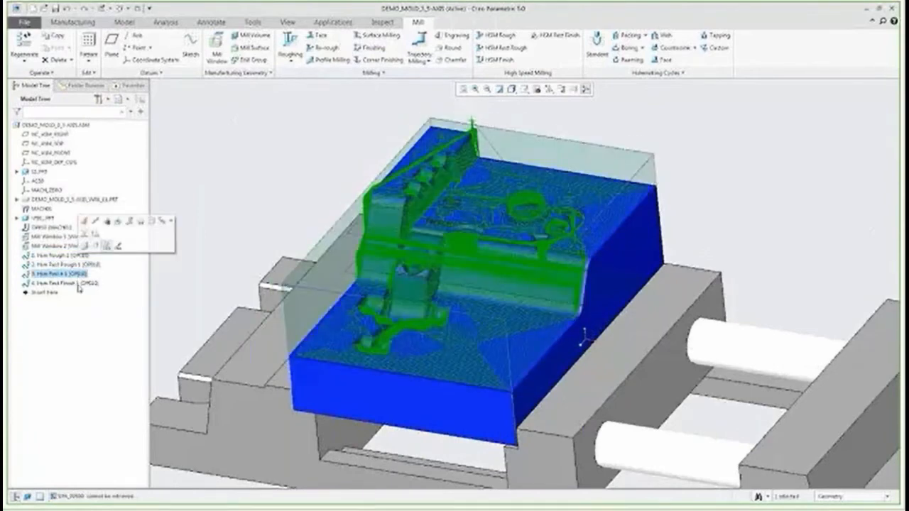
pyautogui.click(79, 283)
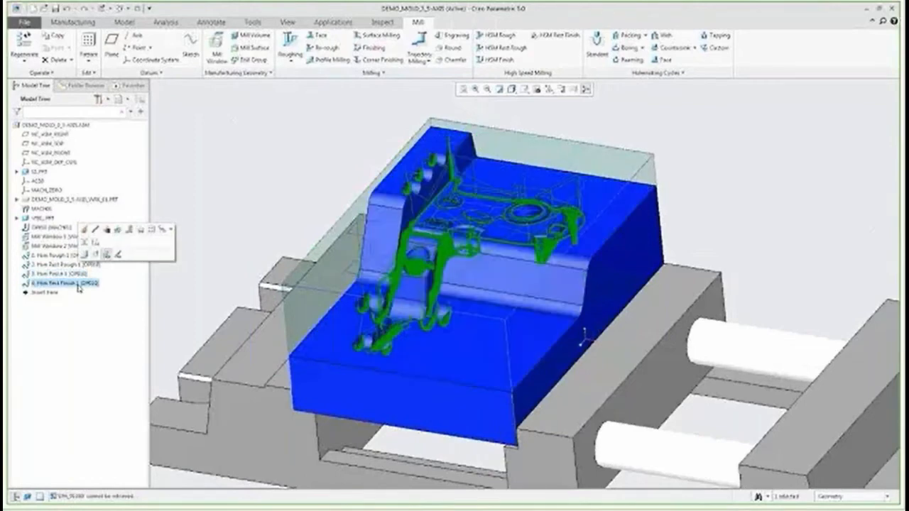
# - Run the material removal simulation for the whole machining operation
pyautogui.rightClick(49, 227)
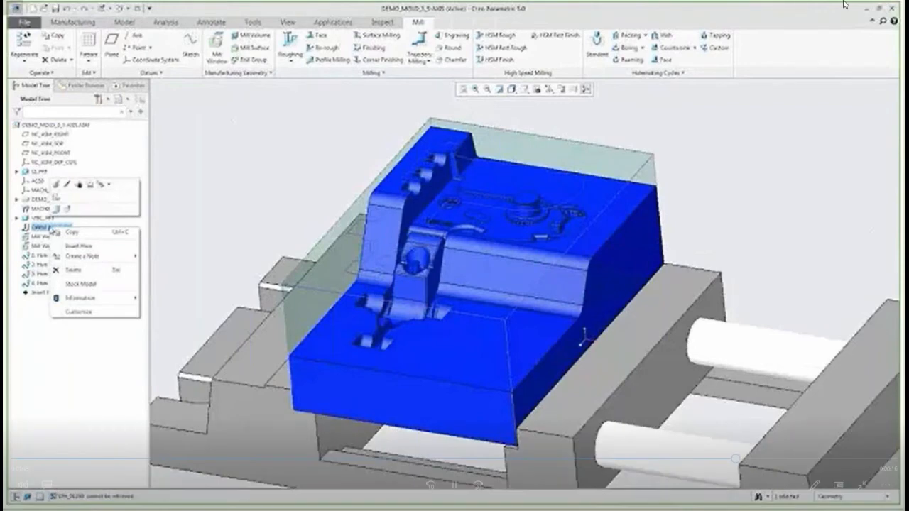
pyautogui.click(80, 283)
pyautogui.click(239, 48)
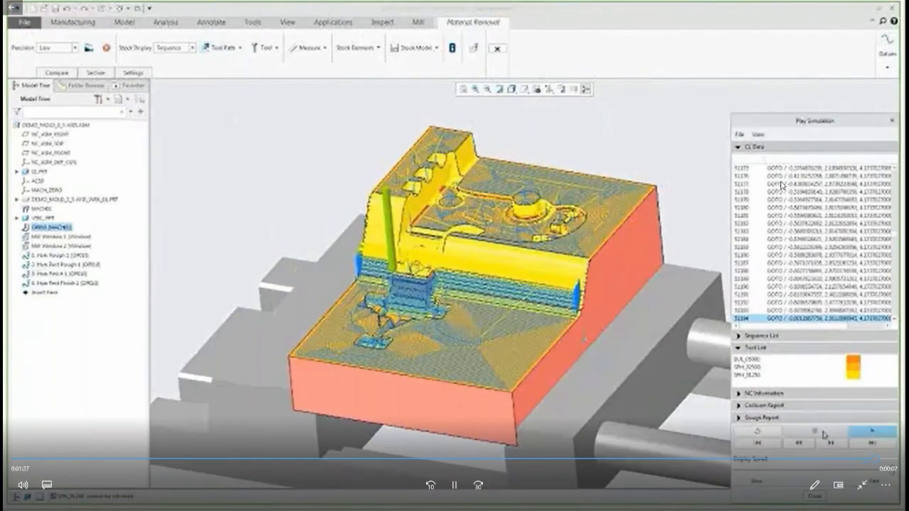
pyautogui.click(902, 4)
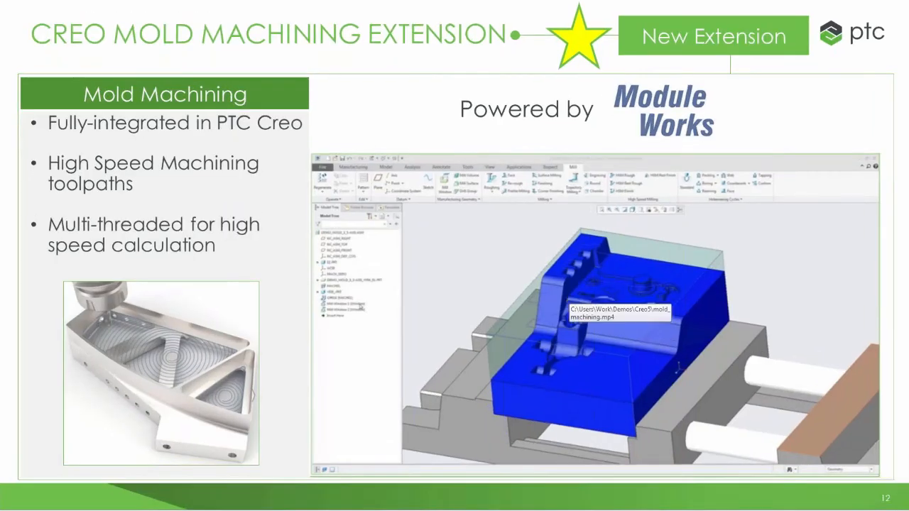
pyautogui.press('Right')
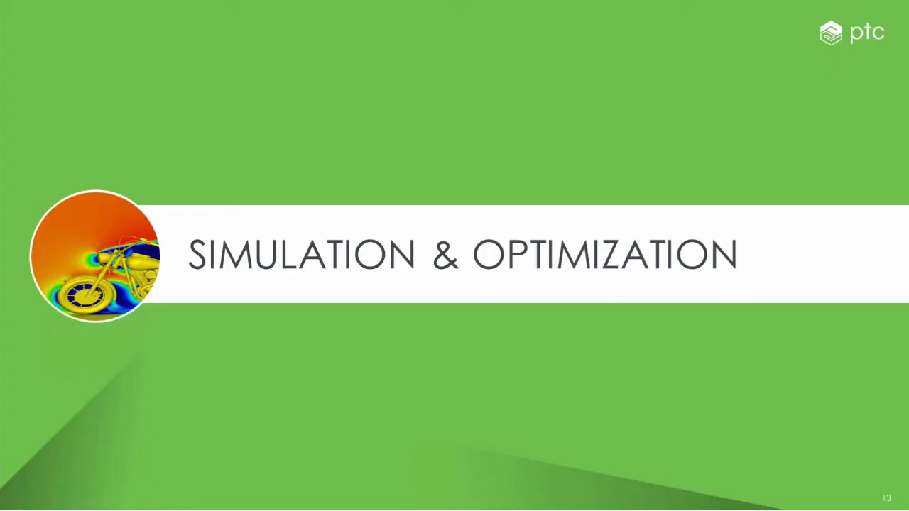
pyautogui.press('Right')
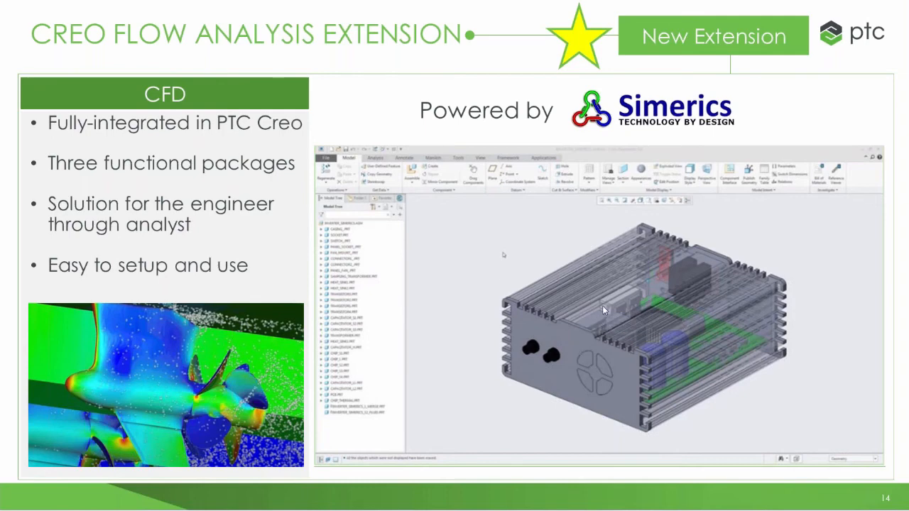
# - Open the slide's linked cfd.mp4 demo video, allowing the security notice
pyautogui.click(659, 271)
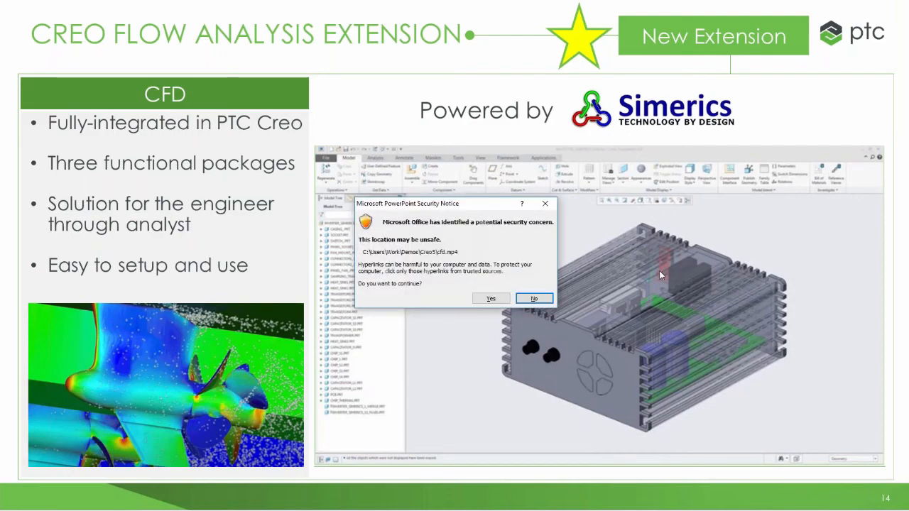
pyautogui.click(492, 298)
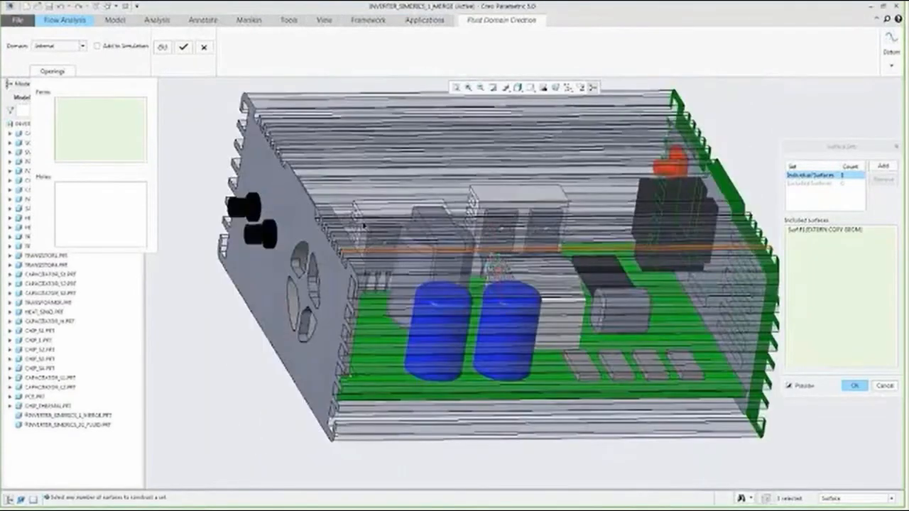
# - Add a second surface to the fluid domain's surface set and complete the fluid domain creation
pyautogui.keyDown('ctrl'); pyautogui.click(362, 225); pyautogui.keyUp('ctrl')
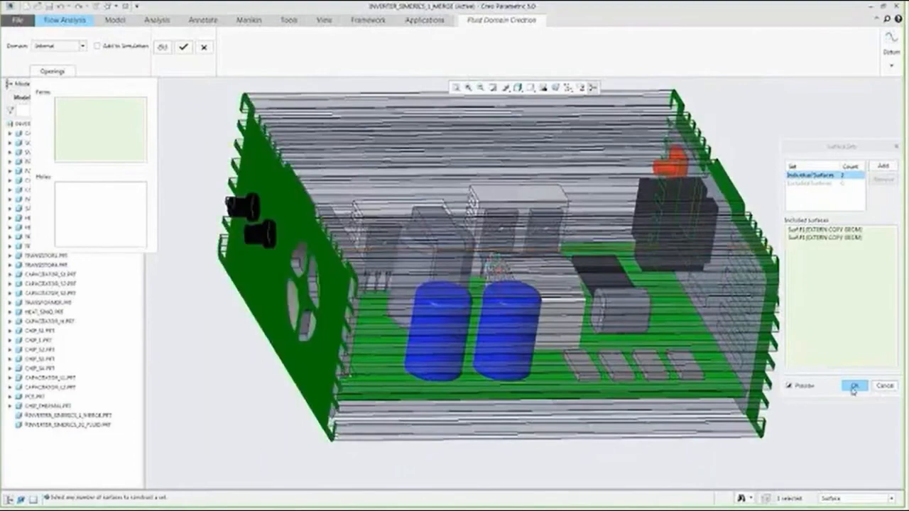
pyautogui.click(852, 385)
pyautogui.click(183, 47)
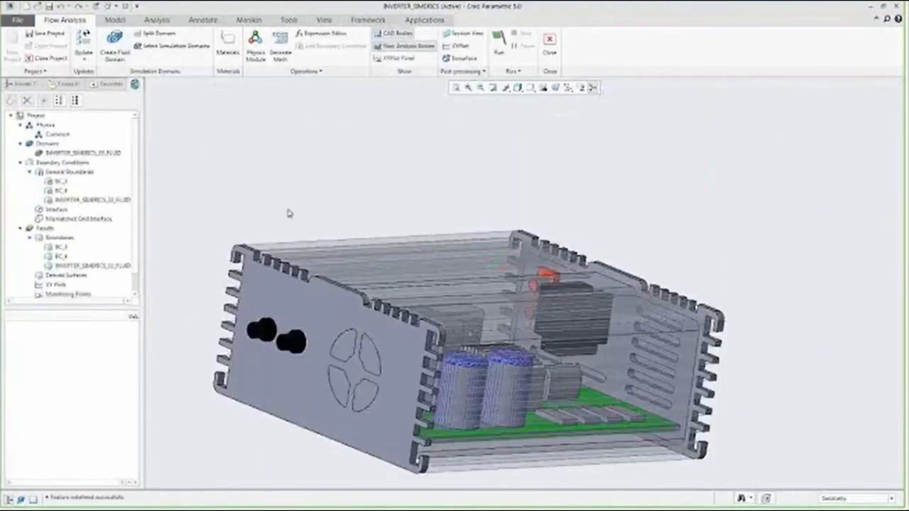
# - Add the Turbulence and Streamline physics modules to the flow simulation
pyautogui.click(256, 47)
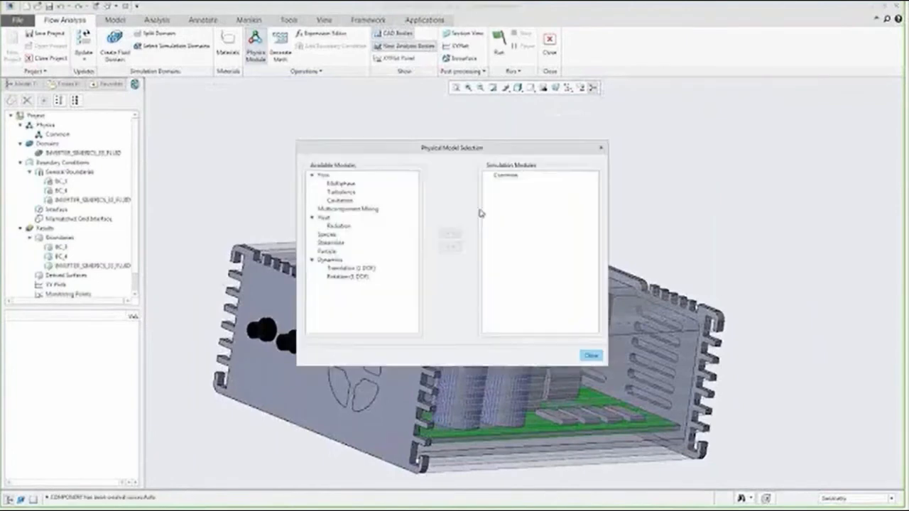
pyautogui.click(342, 192)
pyautogui.click(450, 234)
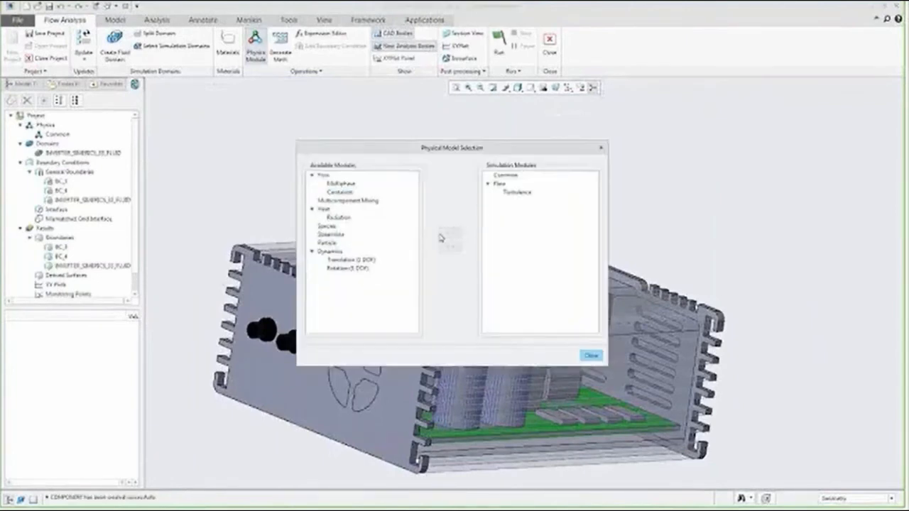
pyautogui.click(331, 234)
pyautogui.click(454, 235)
pyautogui.click(590, 355)
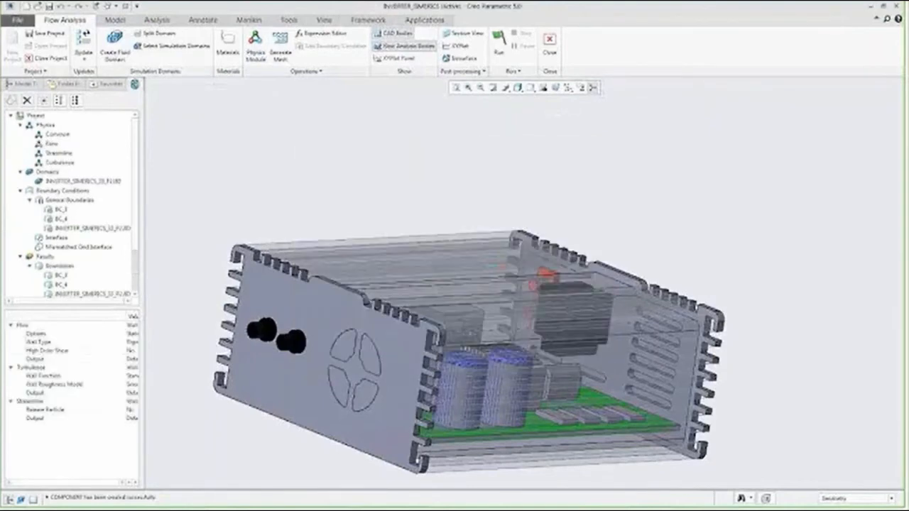
# - Set boundary BC_4's flow condition to Specified Pressure Inlet
pyautogui.click(61, 219)
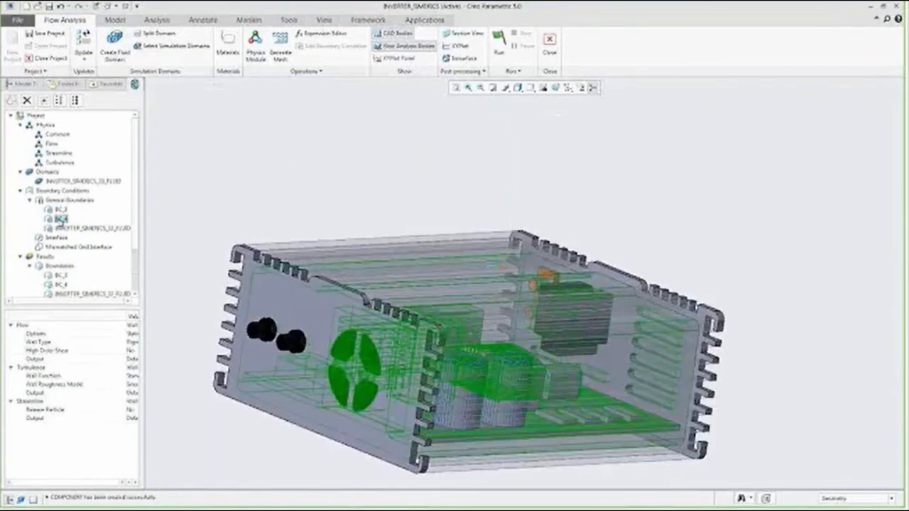
pyautogui.click(61, 220)
pyautogui.moveTo(144, 372); pyautogui.dragTo(197, 370)
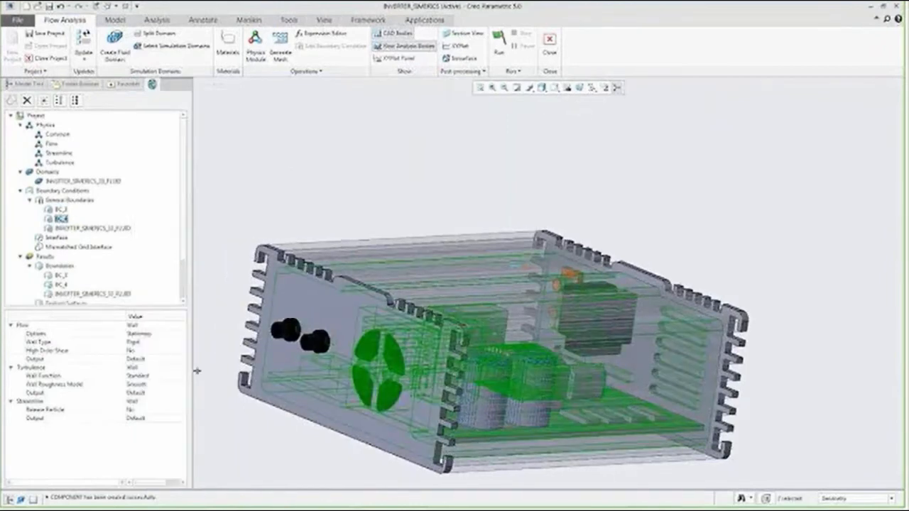
pyautogui.click(156, 327)
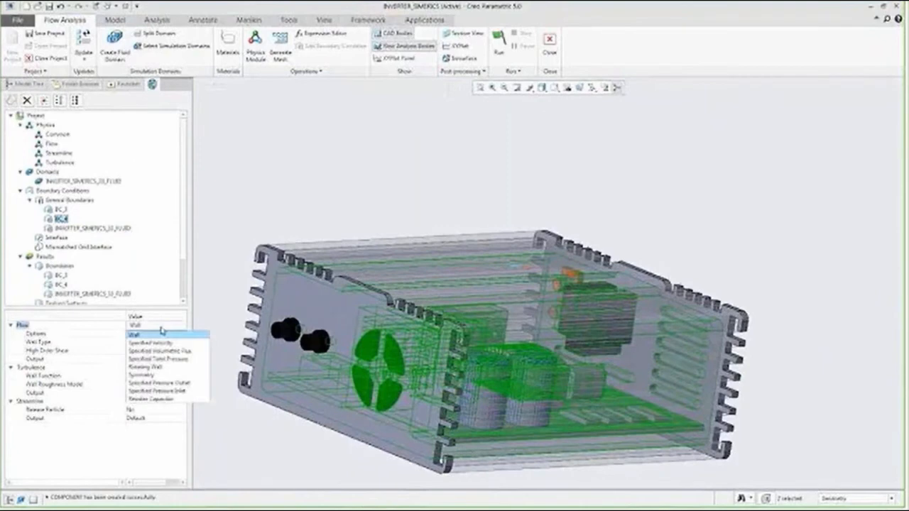
pyautogui.click(174, 391)
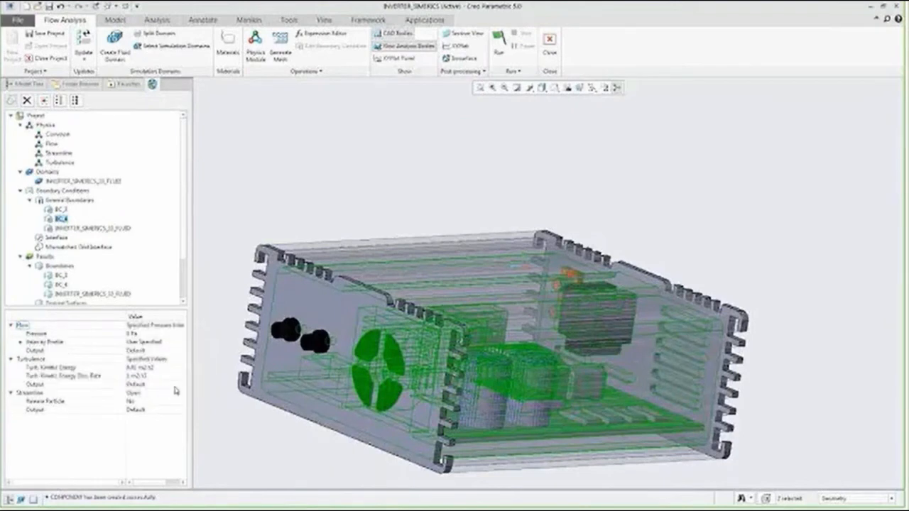
# - Set boundary BC_3's flow condition to Specified Pressure Outlet
pyautogui.click(60, 211)
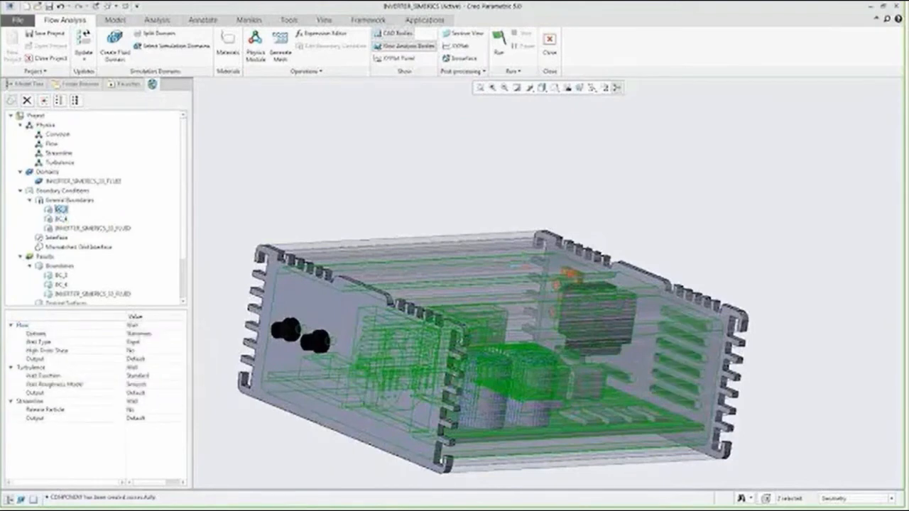
pyautogui.moveTo(600, 408); pyautogui.dragTo(442, 400, button='middle')
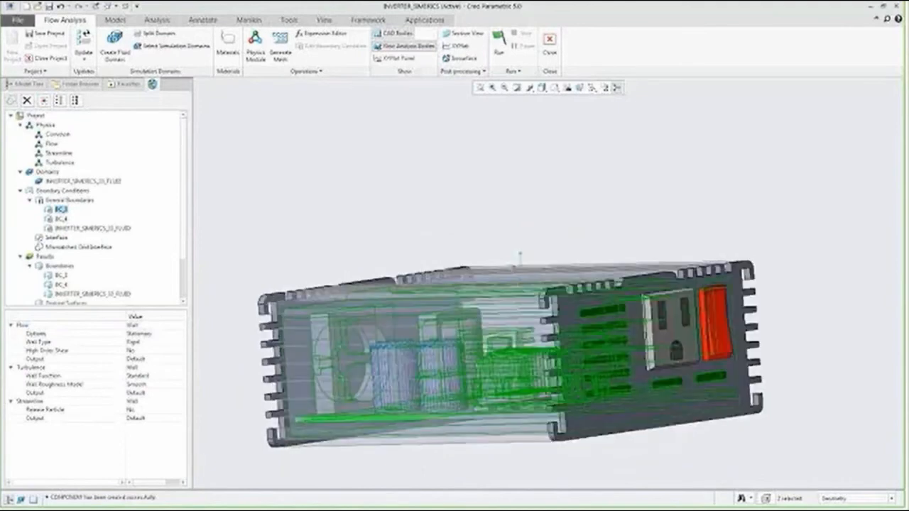
pyautogui.click(147, 326)
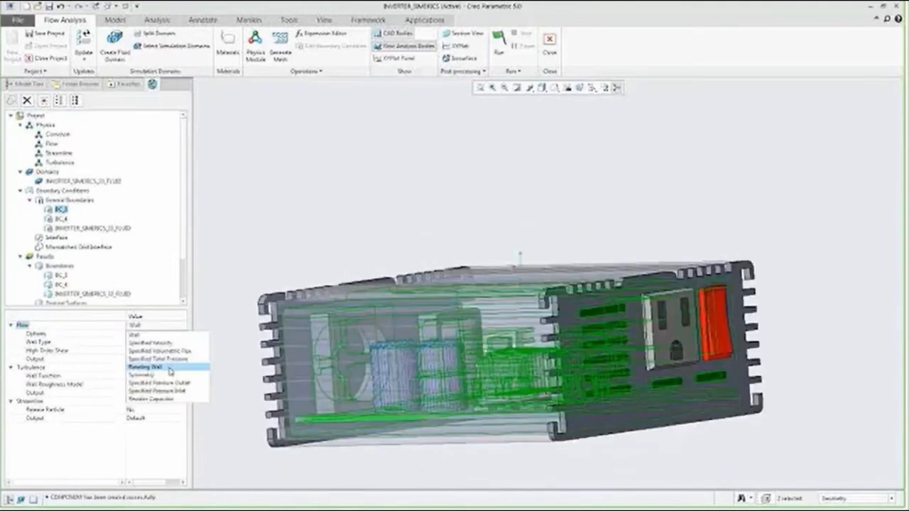
pyautogui.click(173, 385)
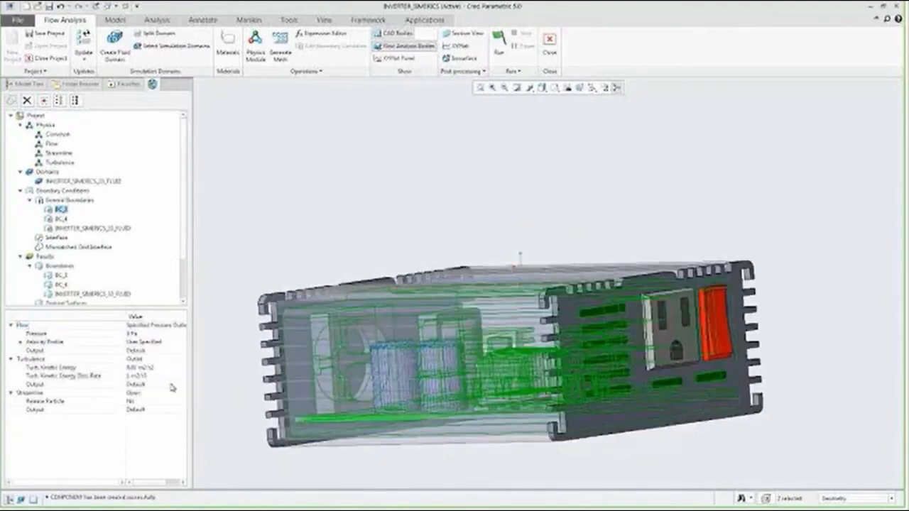
# - Select boundary BC_4 and set its inlet pressure to 20 Pa
pyautogui.moveTo(243, 392)
pyautogui.mouseDown(button='middle')
pyautogui.moveTo(345, 370)
pyautogui.moveTo(390, 348)
pyautogui.mouseUp(button='middle')
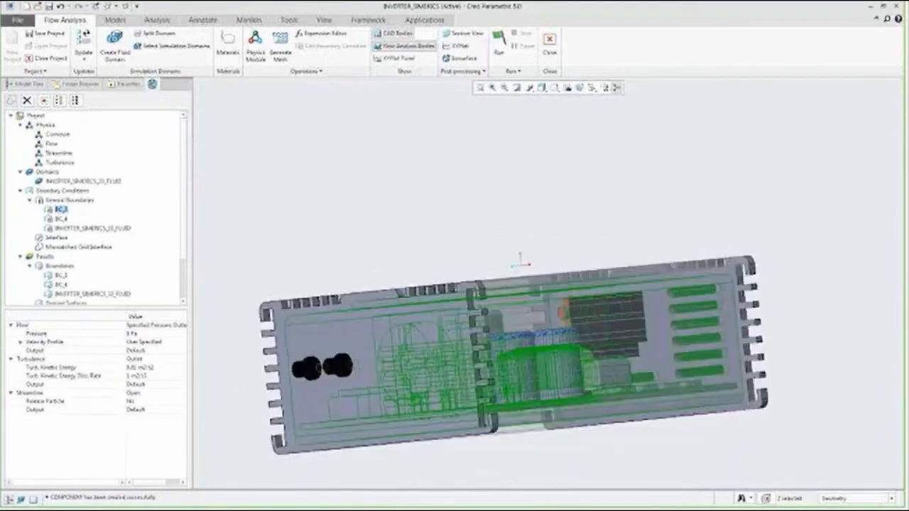
pyautogui.click(49, 211)
pyautogui.click(61, 219)
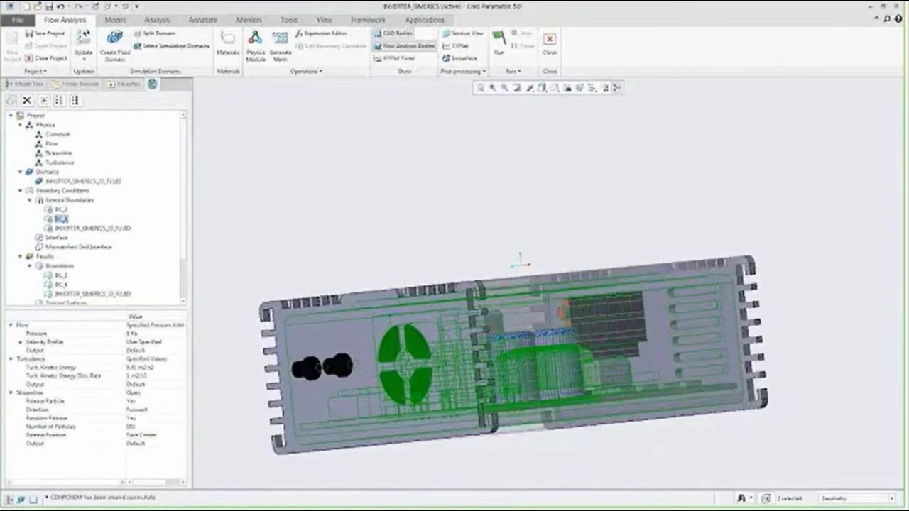
pyautogui.click(130, 334)
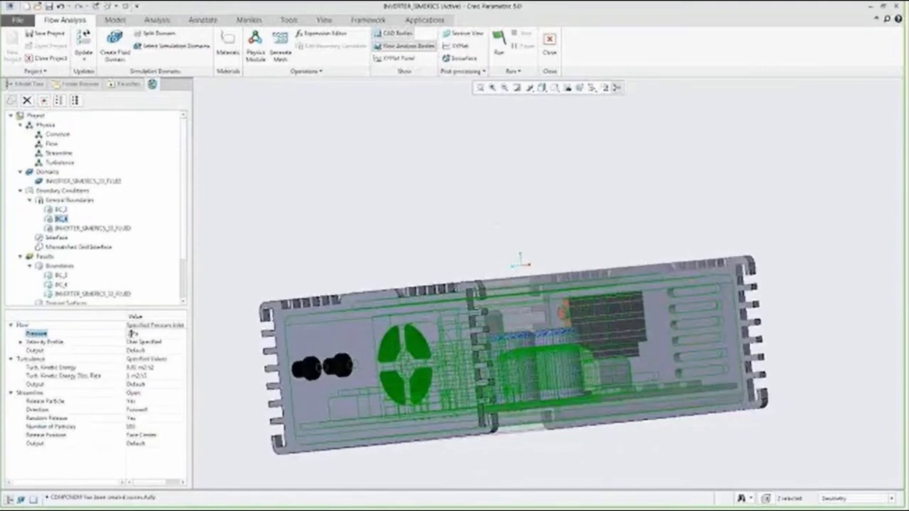
pyautogui.write('2')
# - Inspect BC_4's optional velocity components and its streamline particle release settings
pyautogui.click(20, 342)
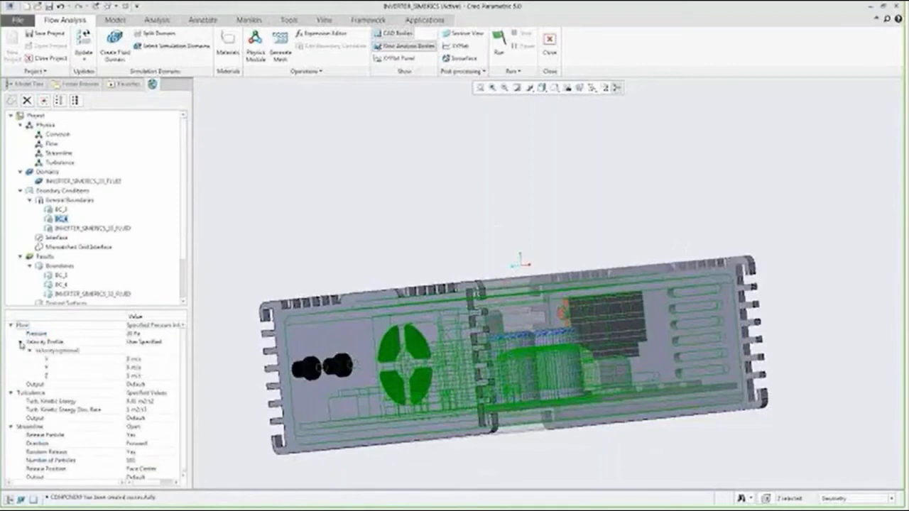
pyautogui.click(136, 377)
pyautogui.moveTo(304, 364)
pyautogui.mouseDown(button='middle')
pyautogui.moveTo(302, 380)
pyautogui.moveTo(307, 314)
pyautogui.mouseUp(button='middle')
pyautogui.click(129, 375)
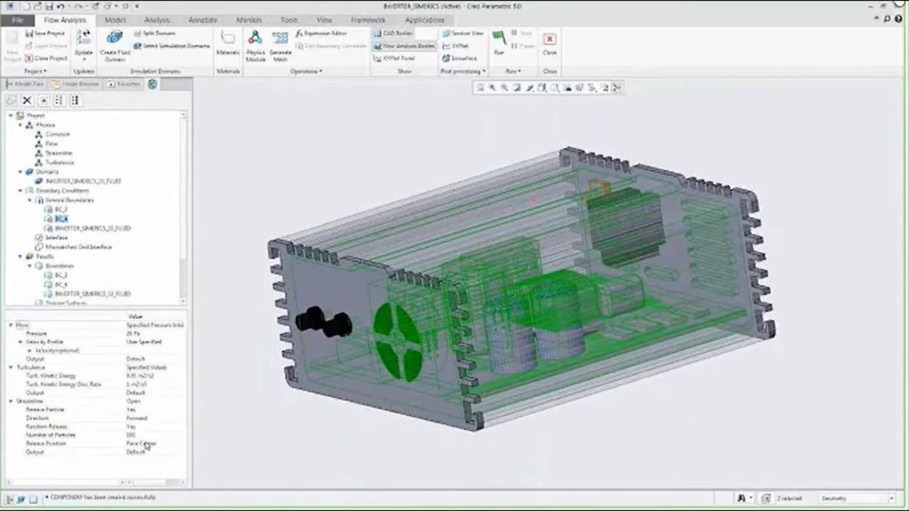
pyautogui.click(146, 436)
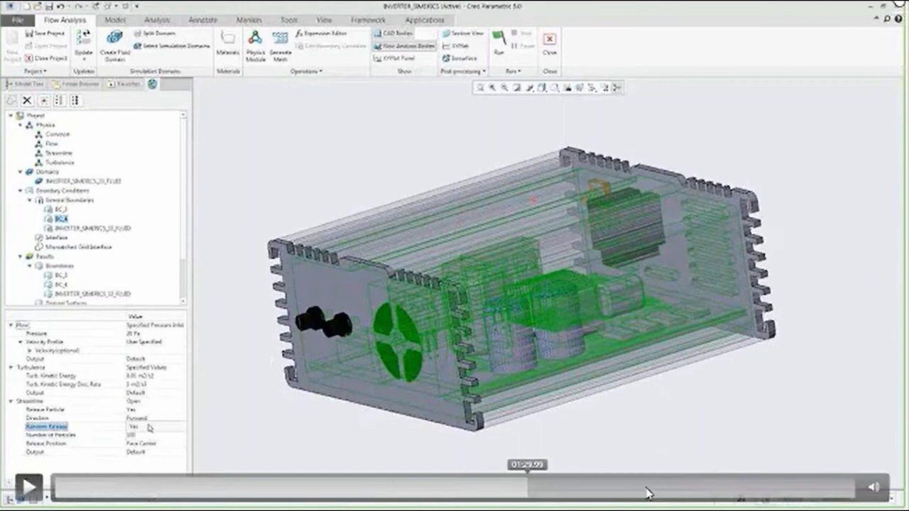
# - Skip ahead in the demo video and set the Streamline result's variable to Velocity Magnitude [m/s]: Flow
pyautogui.click(646, 493)
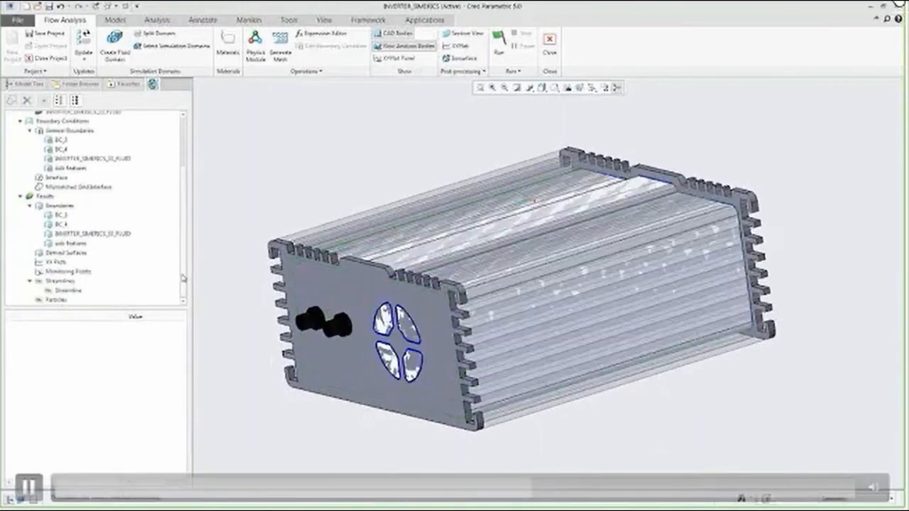
pyautogui.click(69, 290)
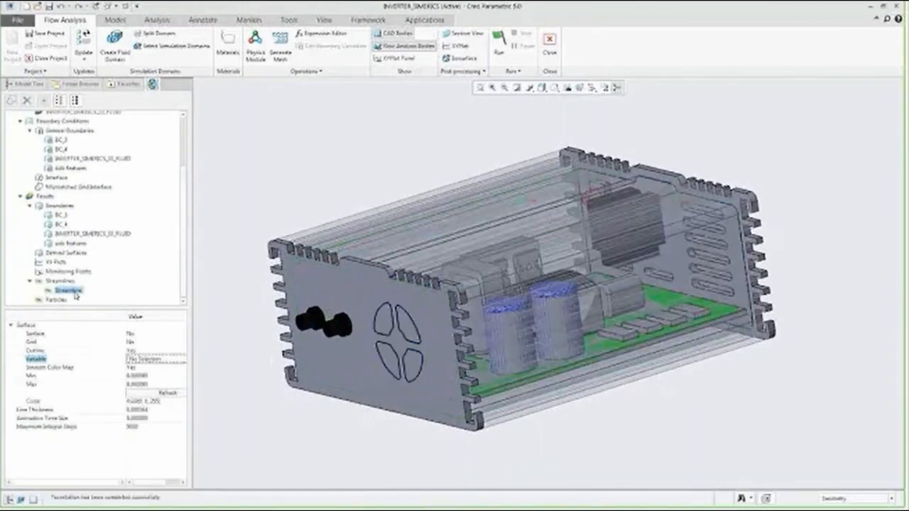
pyautogui.click(159, 360)
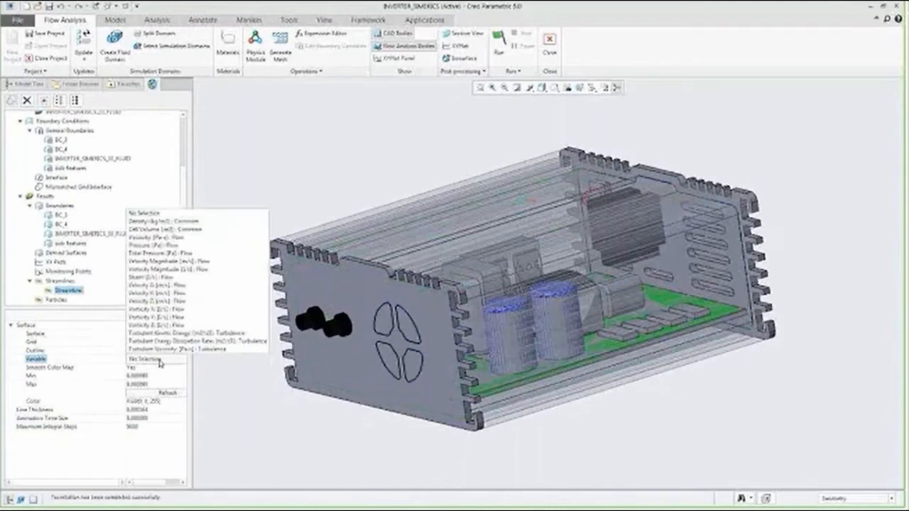
pyautogui.click(165, 261)
# - Adjust the streamline's animation time size and run the flow simulation
pyautogui.click(142, 417)
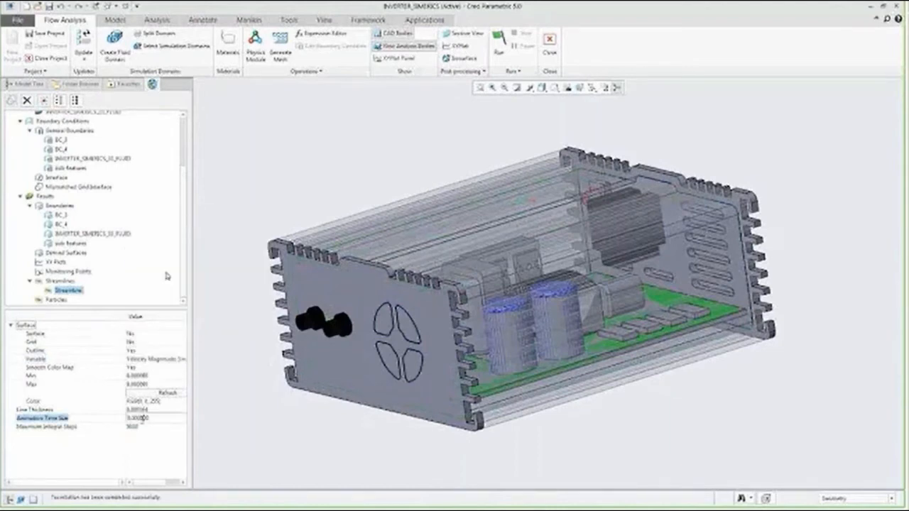
pyautogui.moveTo(143, 417); pyautogui.dragTo(161, 419)
pyautogui.click(158, 428)
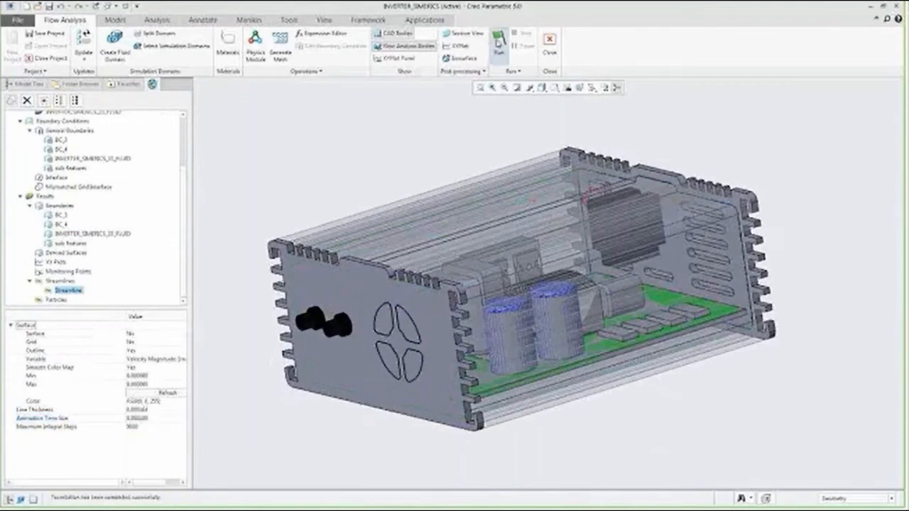
pyautogui.click(498, 44)
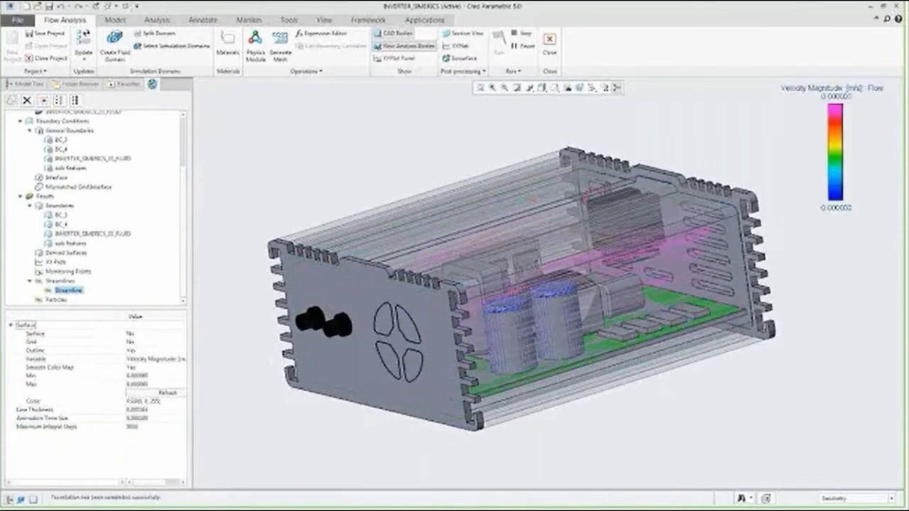
# - Exit the demo video and advance to the slide on Creo Flow Analysis packages
pyautogui.moveTo(625, 460)
pyautogui.mouseDown(button='middle')
pyautogui.moveTo(534, 451)
pyautogui.moveTo(542, 467)
pyautogui.moveTo(558, 457)
pyautogui.moveTo(559, 468)
pyautogui.moveTo(558, 431)
pyautogui.moveTo(213, 362)
pyautogui.mouseUp(button='middle')
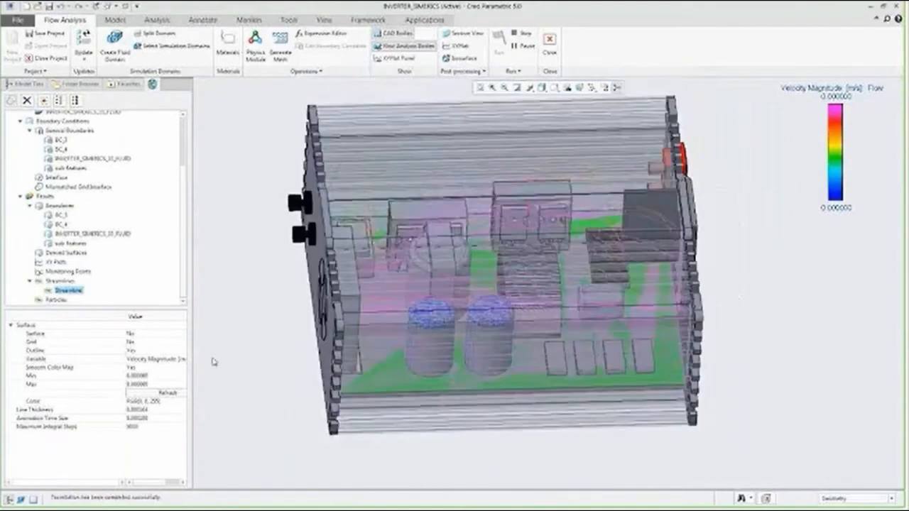
pyautogui.click(145, 410)
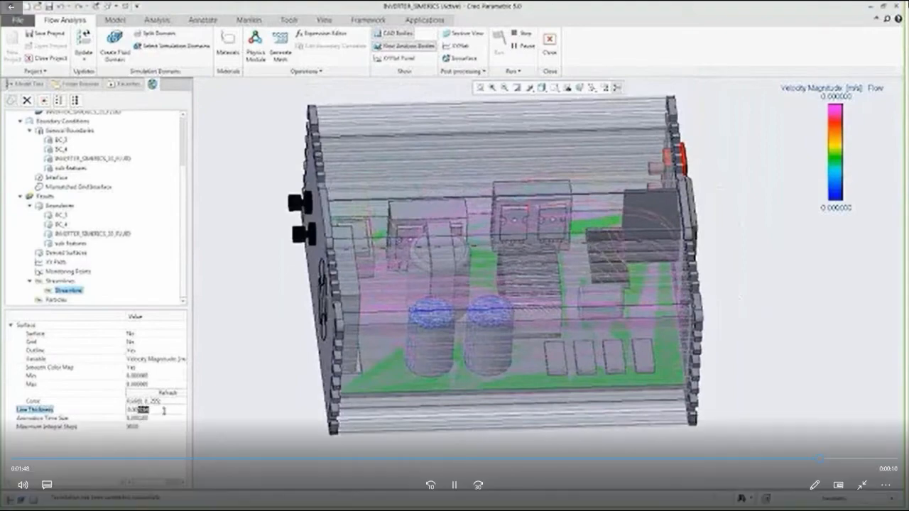
pyautogui.click(896, 6)
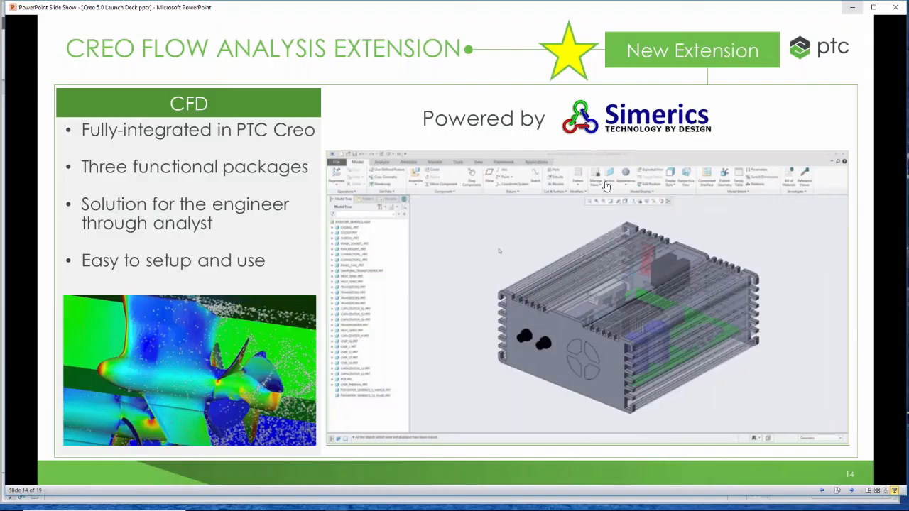
pyautogui.press('Right')
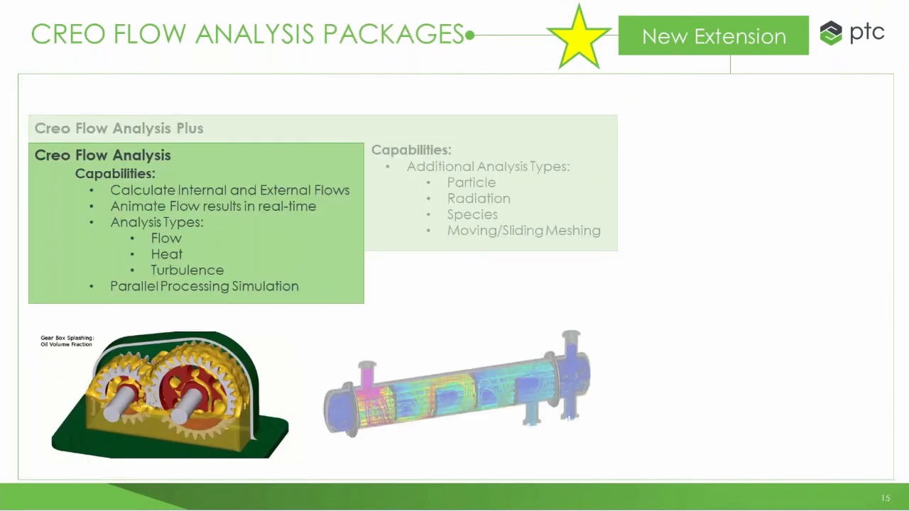
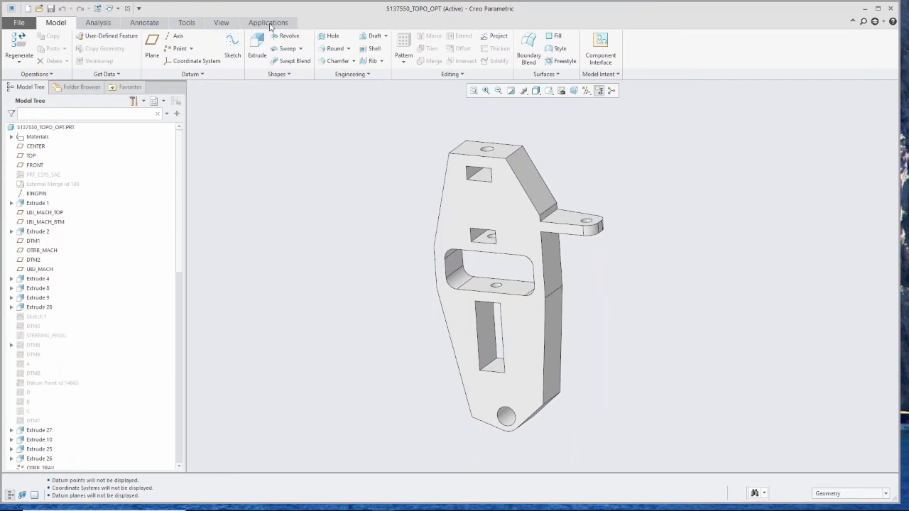
# - Start Topology Optimization on the bracket and review its loads, constraints and simulation features in the model tree
pyautogui.click(269, 23)
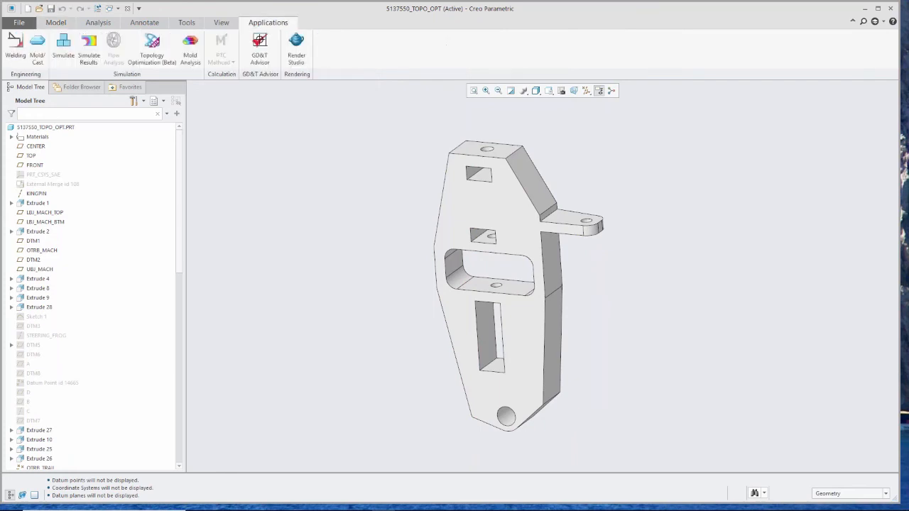
pyautogui.click(155, 57)
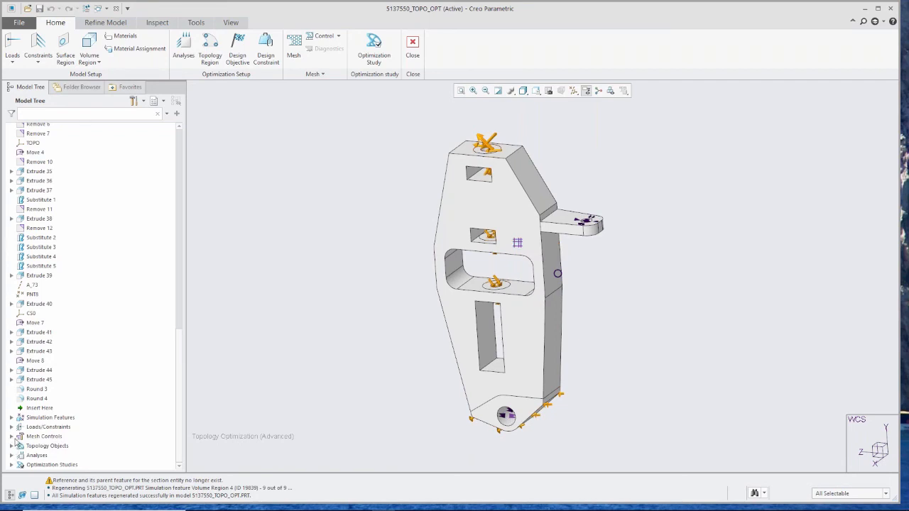
pyautogui.click(13, 427)
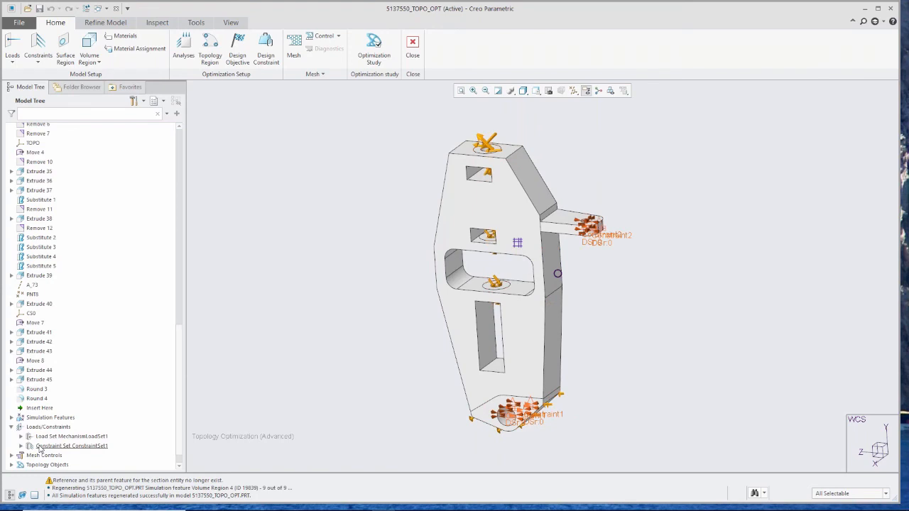
pyautogui.click(11, 418)
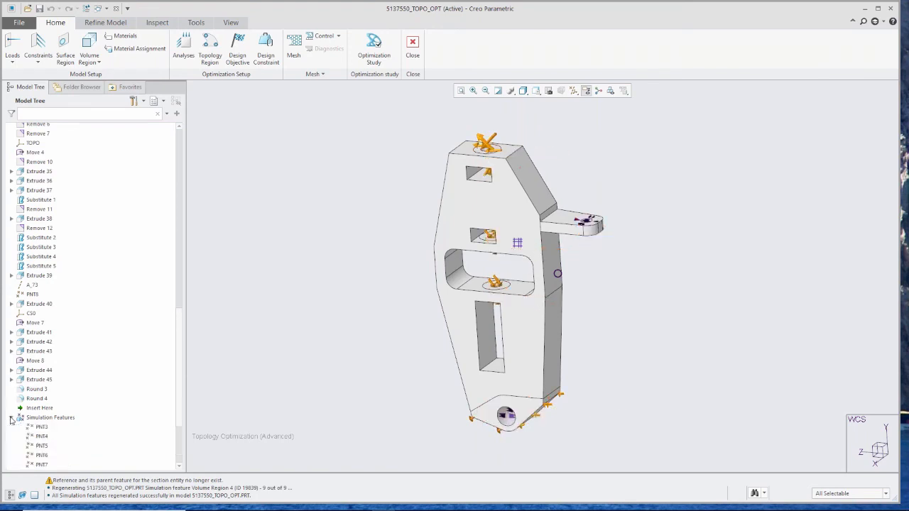
pyautogui.scroll(-4, 41, 428)
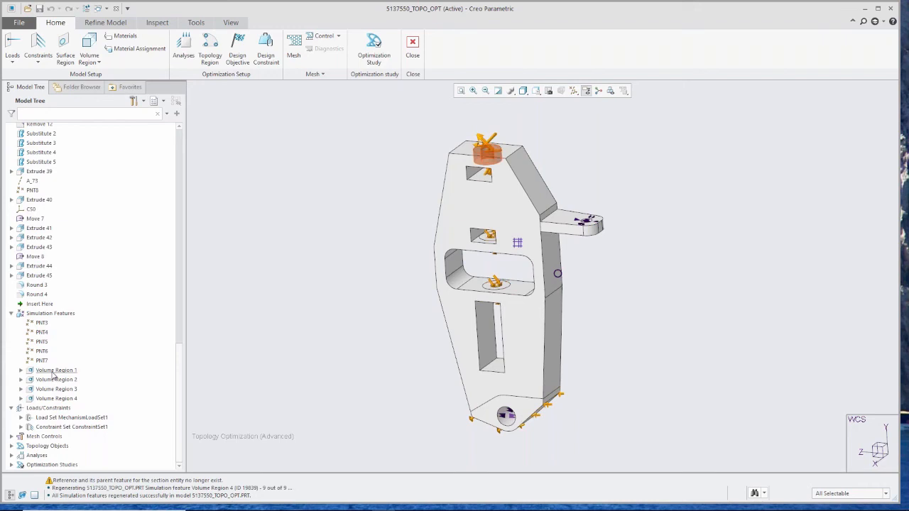
pyautogui.click(11, 313)
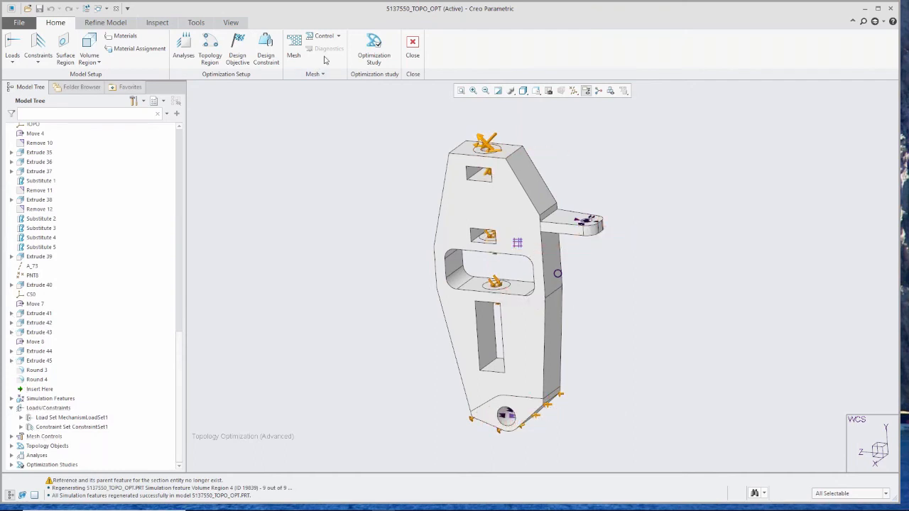
# - Generate the bracket's mesh and run the element quality check
pyautogui.click(293, 44)
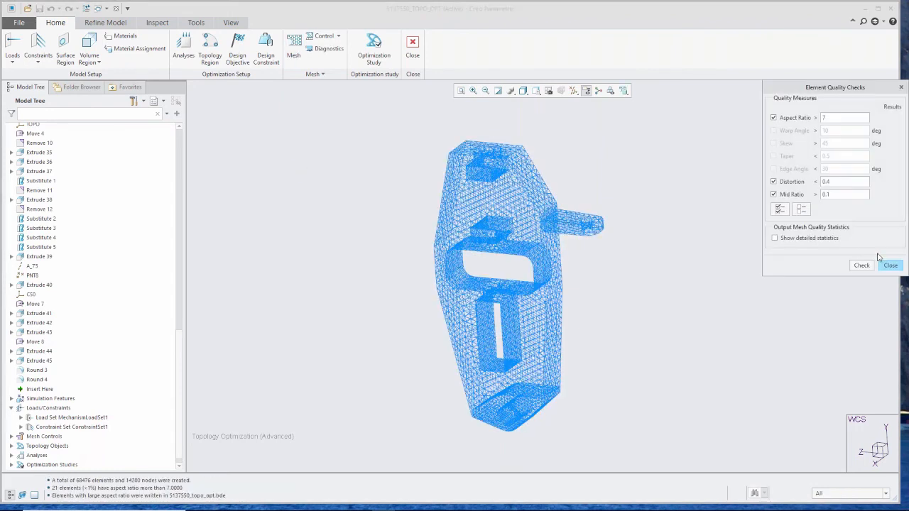
pyautogui.click(862, 266)
pyautogui.click(889, 266)
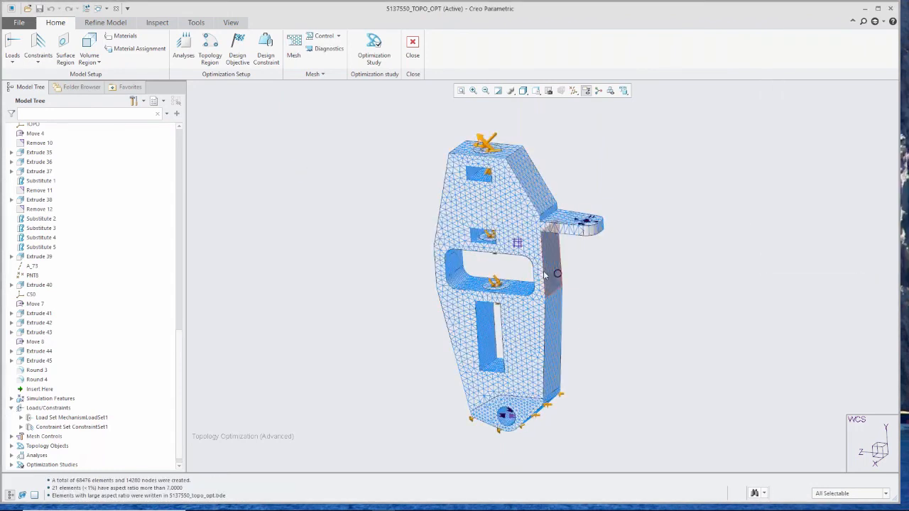
# - Show the results of the Topo_Opt_Finish optimization study
pyautogui.scroll(-2, 454, 252)
pyautogui.scroll(1, 455, 252)
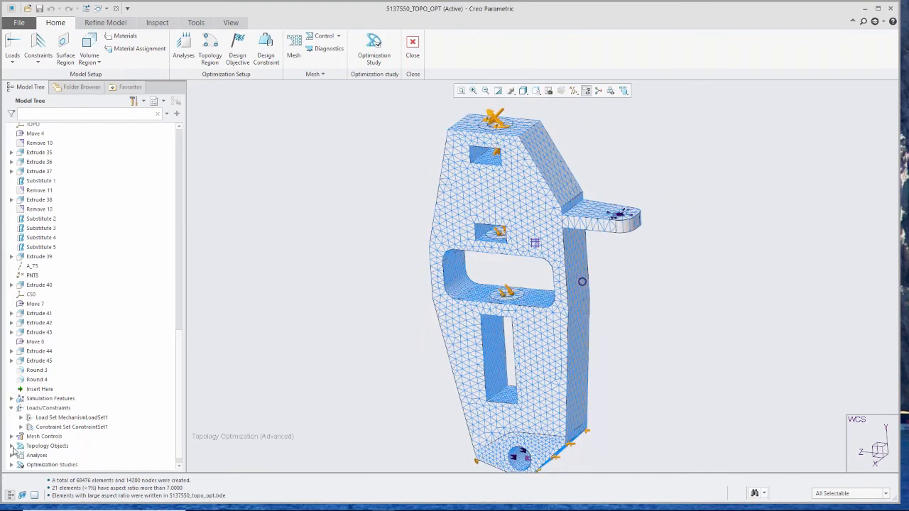
pyautogui.click(10, 465)
pyautogui.scroll(-1, 56, 435)
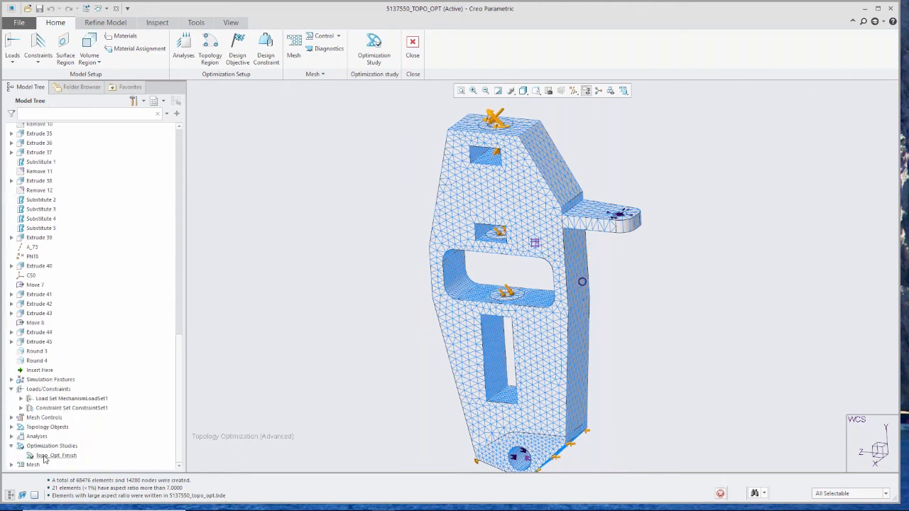
pyautogui.rightClick(45, 457)
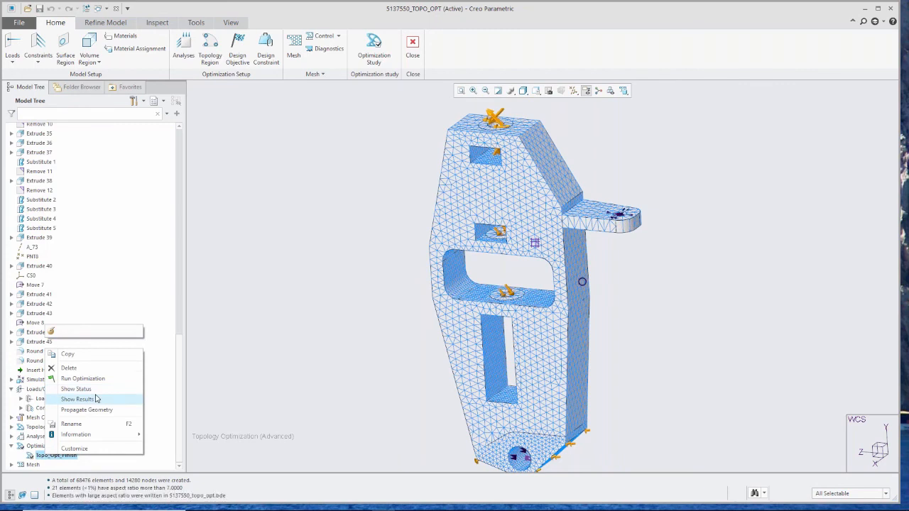
pyautogui.click(97, 399)
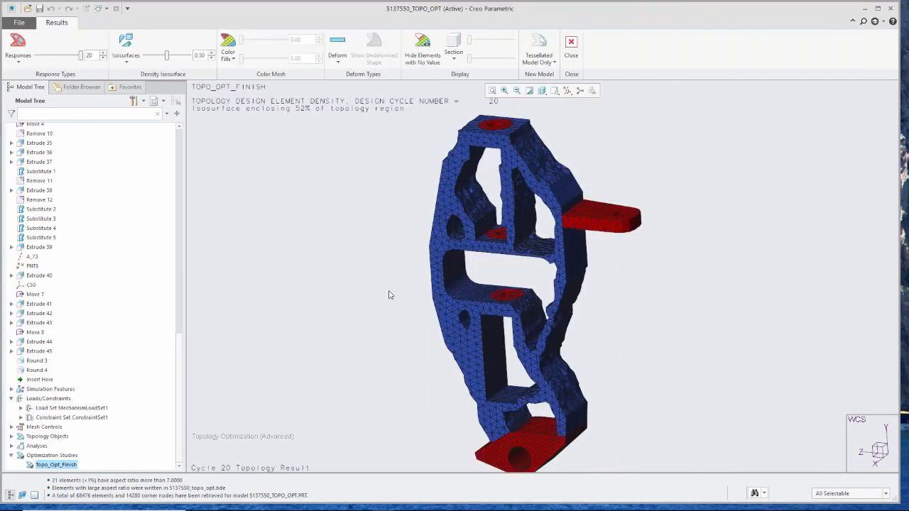
pyautogui.scroll(8, 553, 308)
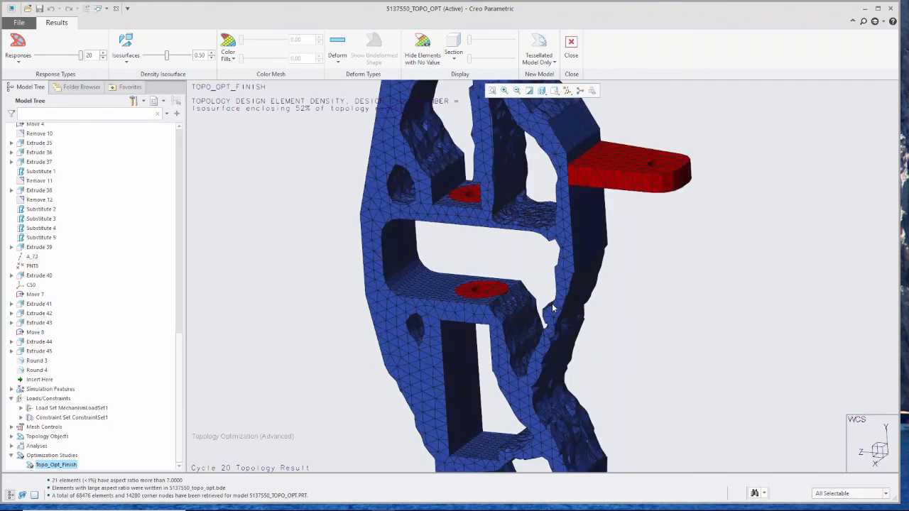
pyautogui.scroll(-8, 557, 320)
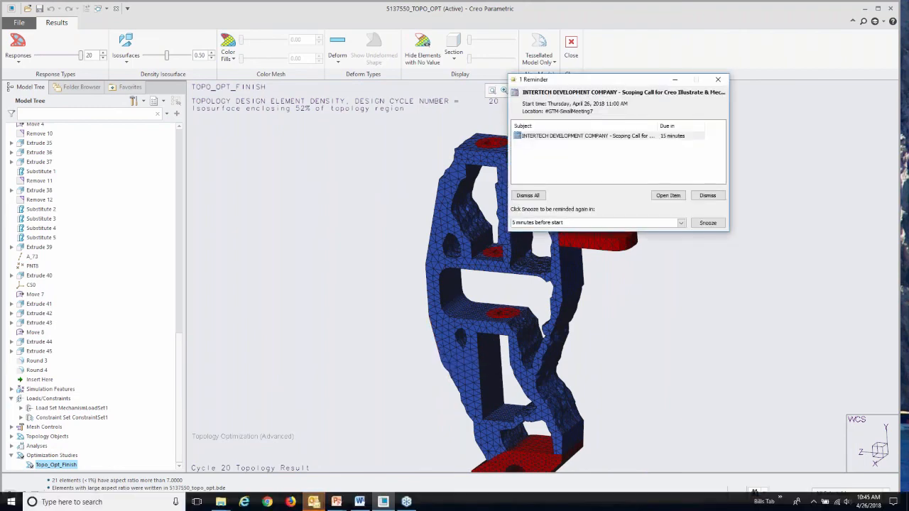
pyautogui.click(718, 79)
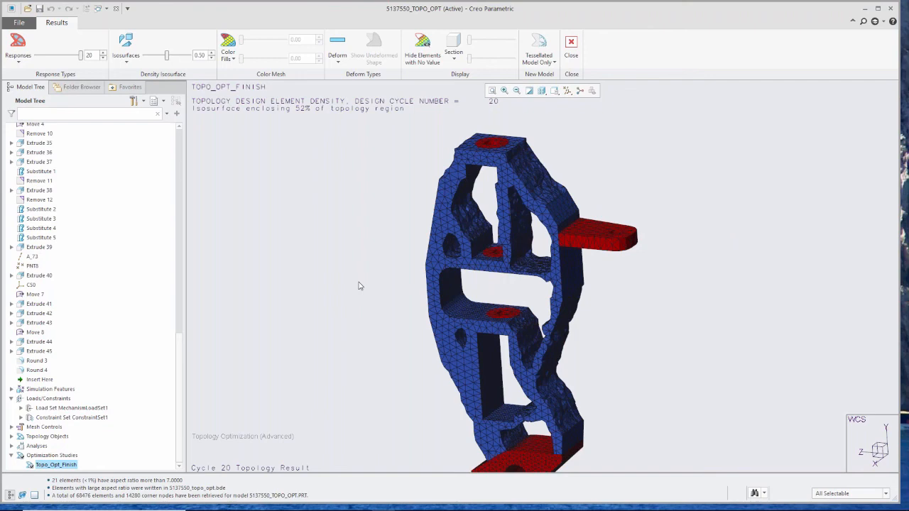
# - Display the result's deformation as Static, then switch it to Oscillate
pyautogui.click(339, 62)
pyautogui.click(349, 83)
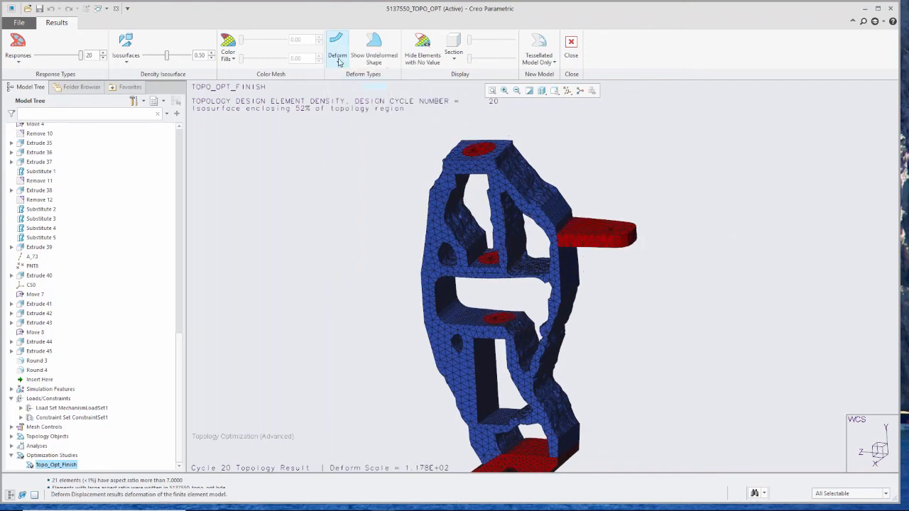
pyautogui.click(339, 62)
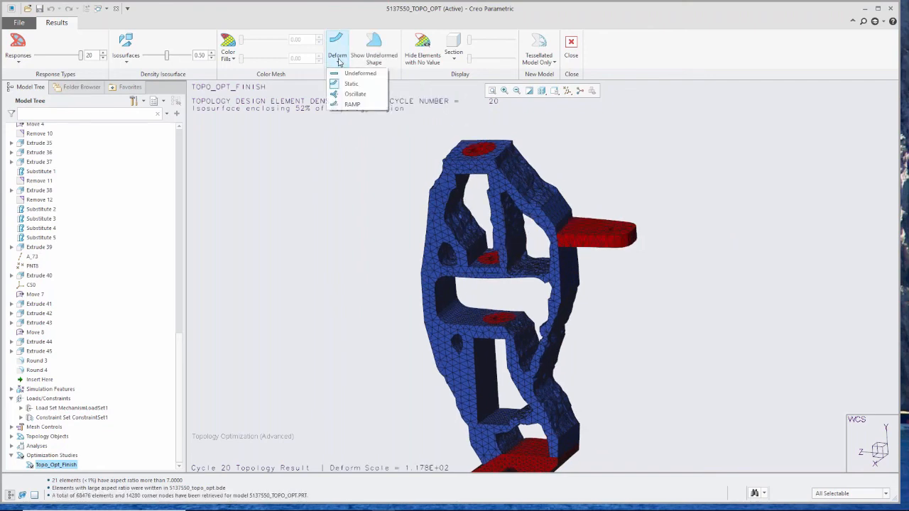
pyautogui.click(353, 93)
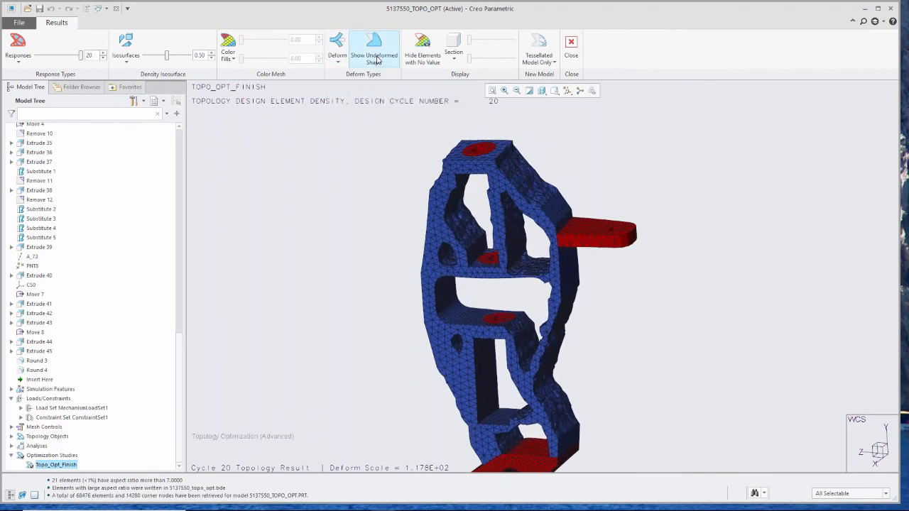
# - Toggle the undeformed shape overlay on and off and set the deformation back to Static
pyautogui.click(377, 61)
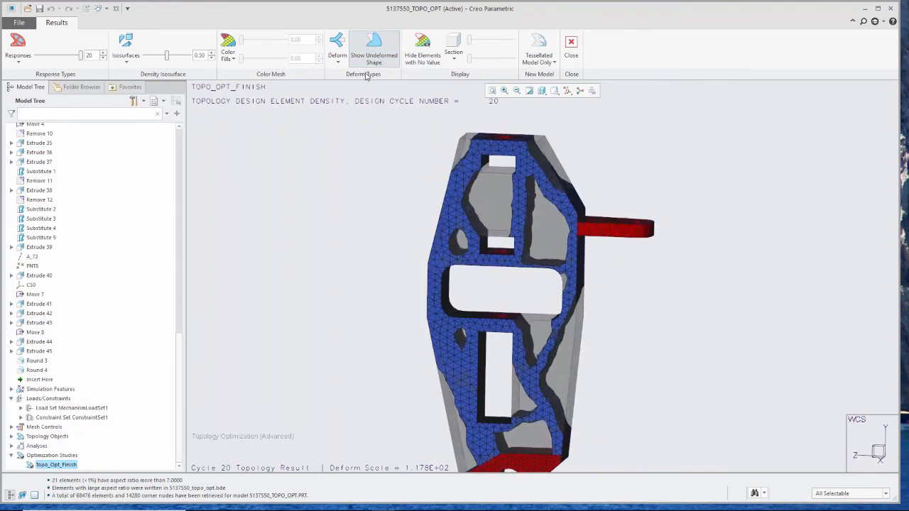
pyautogui.click(354, 56)
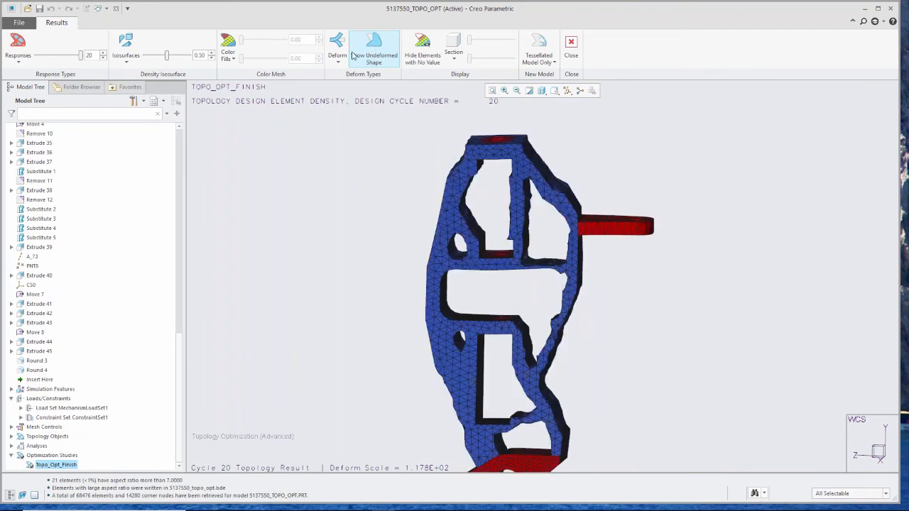
pyautogui.click(338, 57)
pyautogui.click(351, 84)
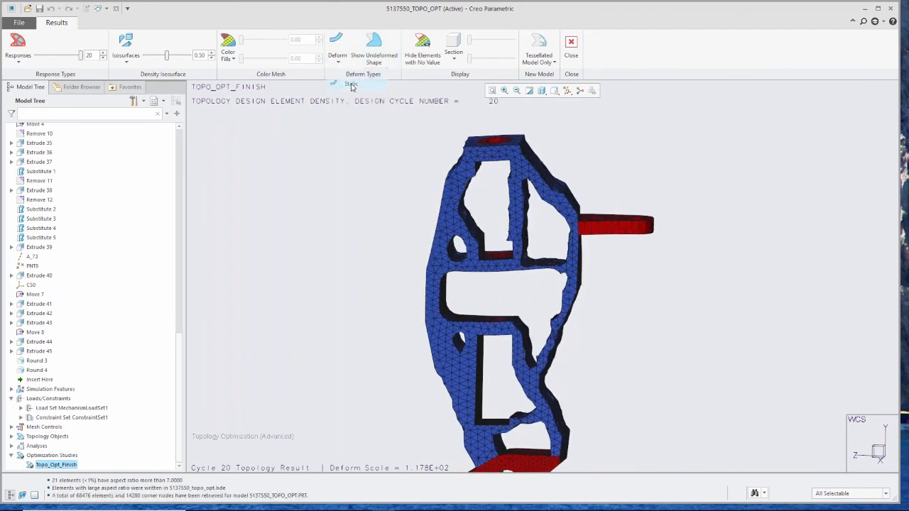
pyautogui.moveTo(400, 233)
pyautogui.mouseDown(button='middle')
pyautogui.moveTo(377, 226)
pyautogui.moveTo(385, 242)
pyautogui.mouseUp(button='middle')
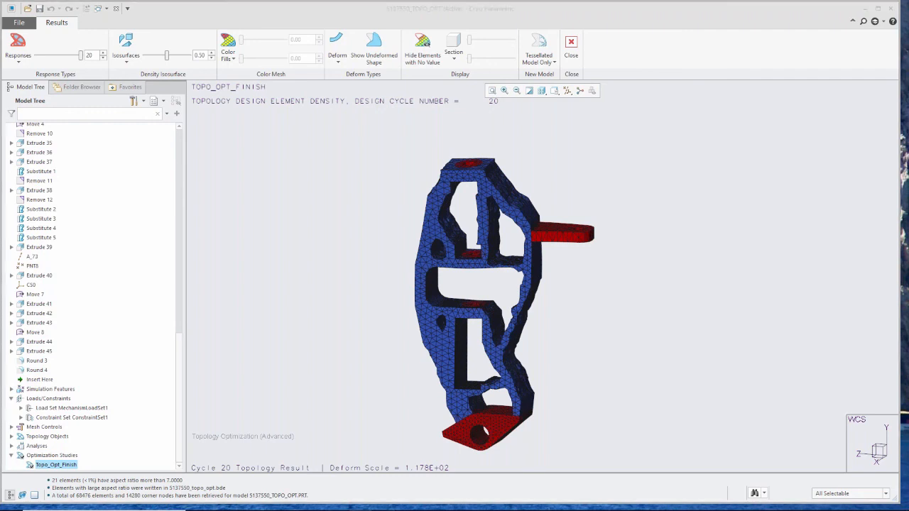
# - Create a new tessellated model from the topology optimization result
pyautogui.click(554, 63)
pyautogui.click(558, 86)
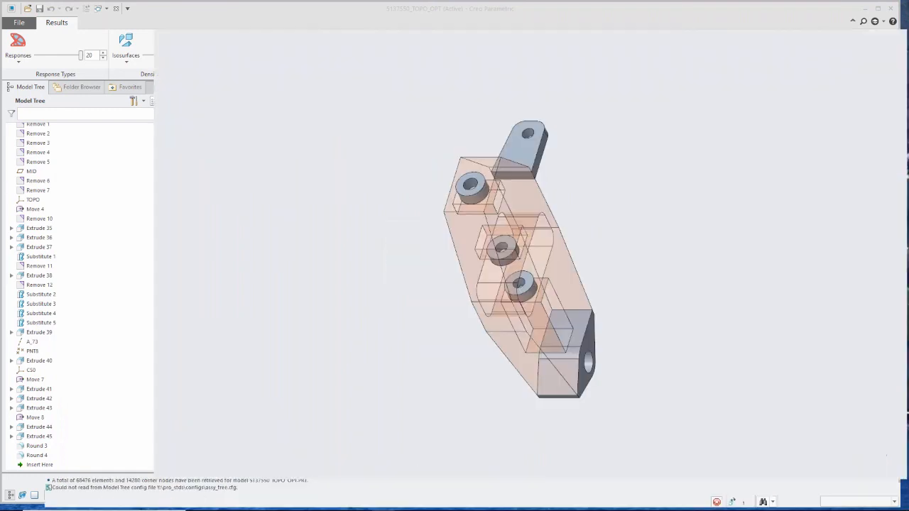
# - Edit the Freestyle feature and move the control points of the loop above the central slot
pyautogui.rightClick(51, 201)
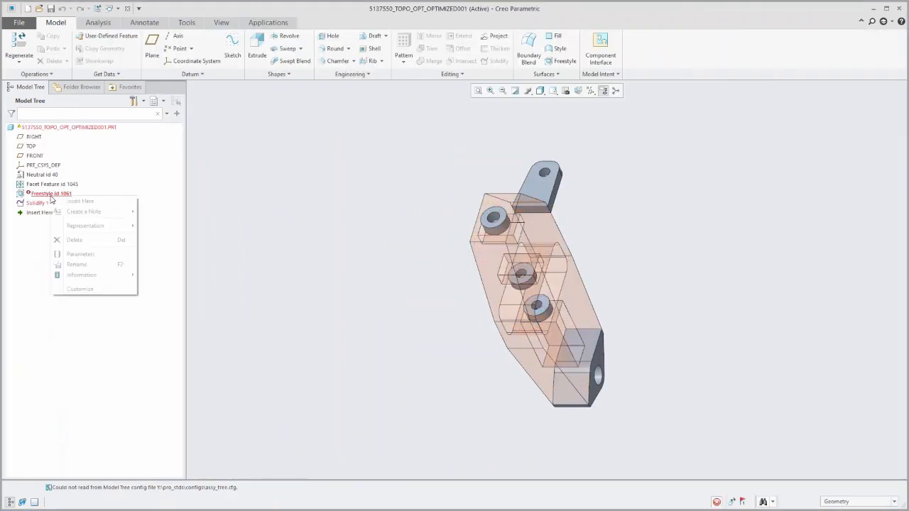
pyautogui.click(56, 166)
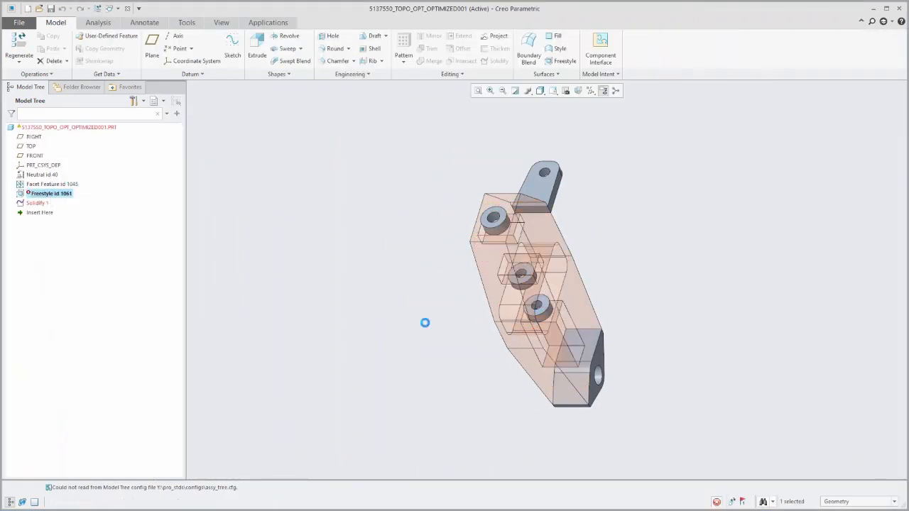
pyautogui.moveTo(520, 358); pyautogui.dragTo(604, 316, button='middle')
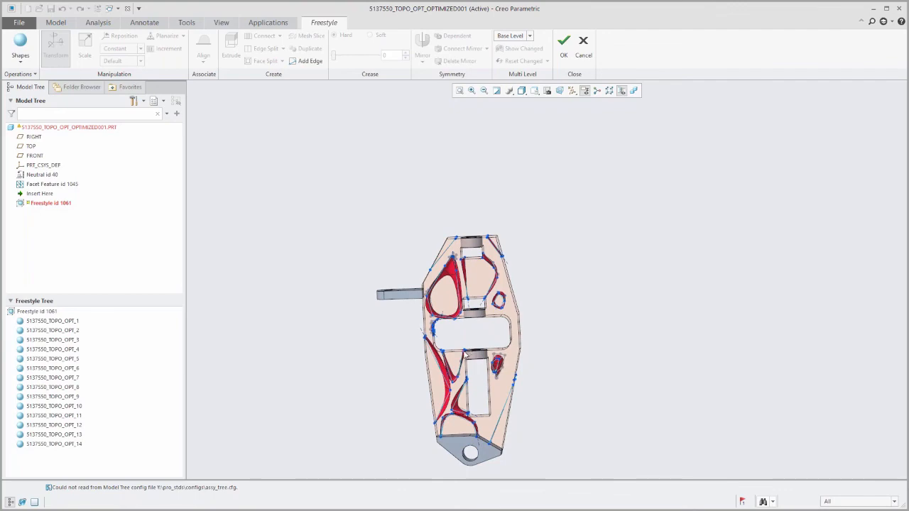
pyautogui.scroll(-5, 469, 353)
pyautogui.scroll(-3, 439, 275)
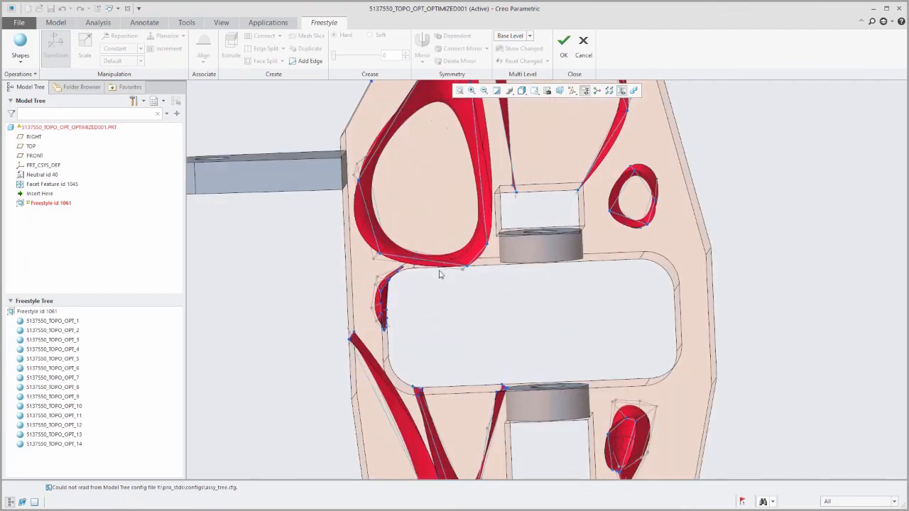
pyautogui.scroll(-4, 440, 271)
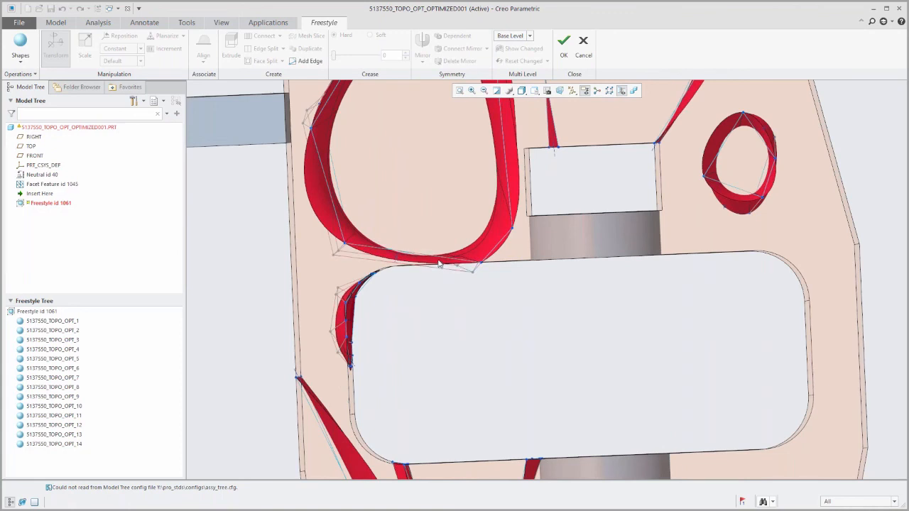
pyautogui.moveTo(426, 263); pyautogui.dragTo(502, 311)
pyautogui.moveTo(476, 239); pyautogui.dragTo(471, 218)
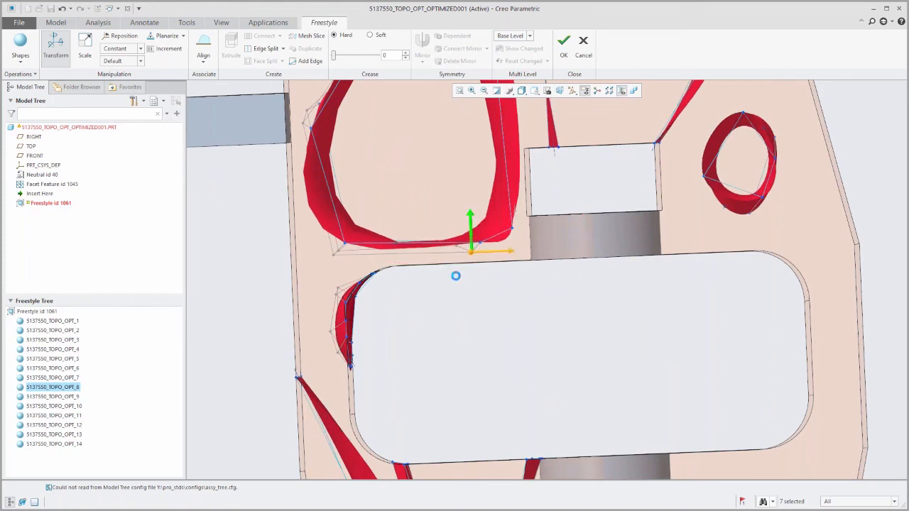
pyautogui.click(468, 323)
# - Delete the small freeform shape at the left end of the central slot
pyautogui.scroll(-3, 578, 346)
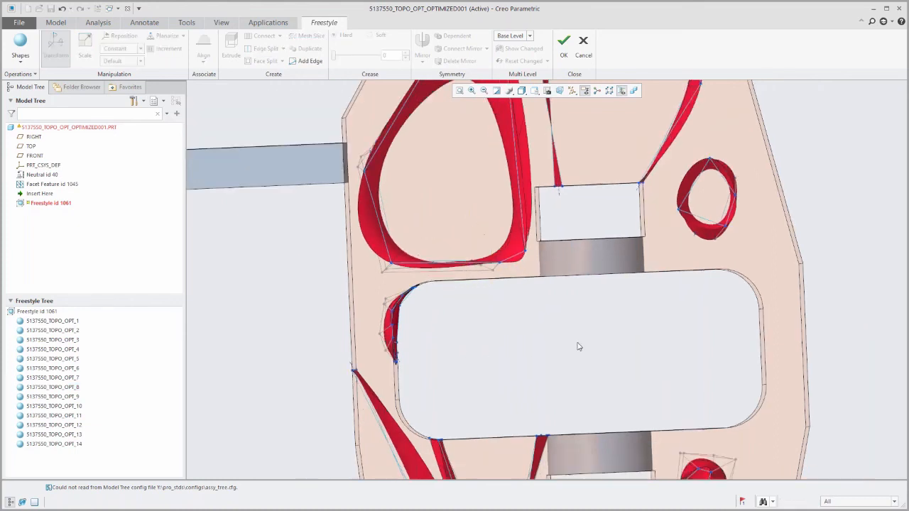
pyautogui.scroll(4, 398, 301)
pyautogui.moveTo(391, 280); pyautogui.dragTo(474, 386)
pyautogui.press('Delete')
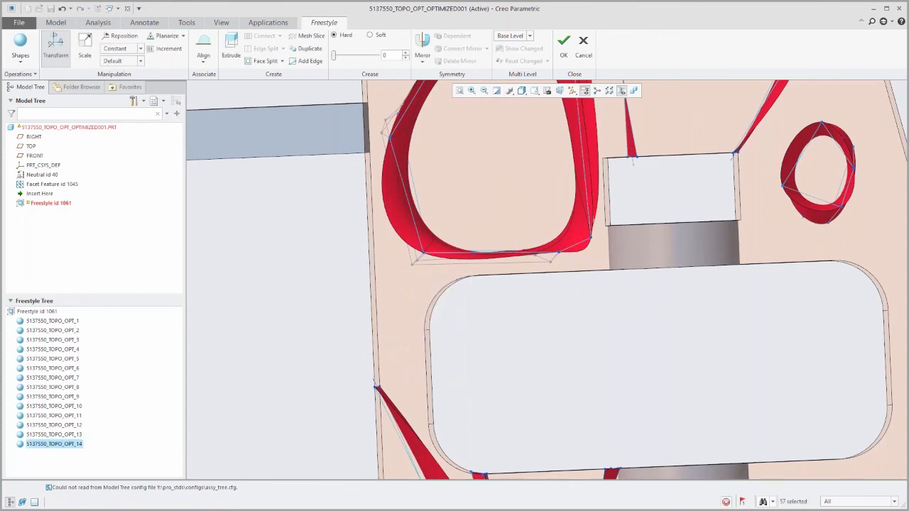
# - Delete the oval freeform shape beside the lower slot
pyautogui.scroll(6, 476, 389)
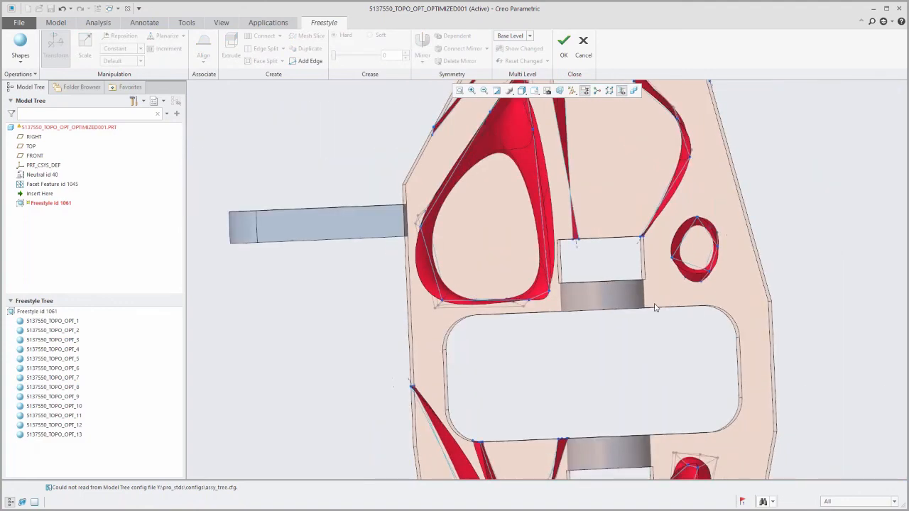
pyautogui.scroll(-5, 667, 435)
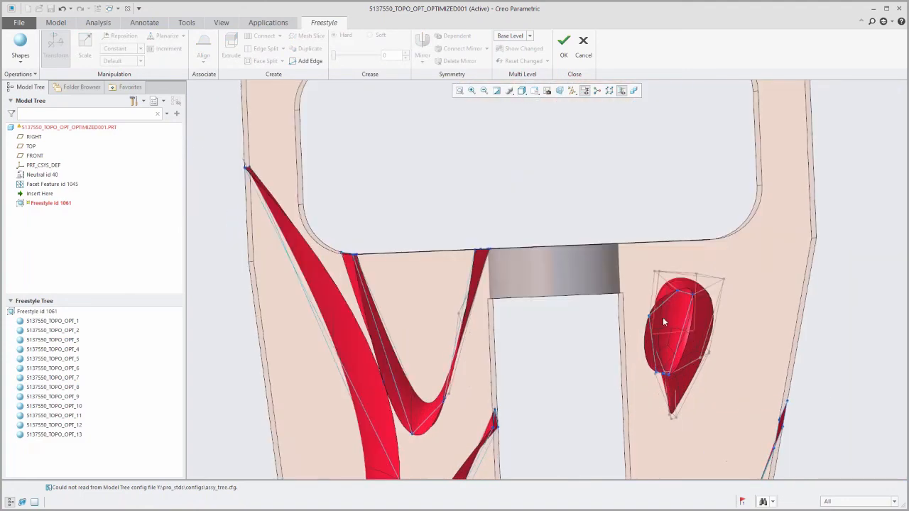
pyautogui.moveTo(636, 265); pyautogui.dragTo(737, 426)
pyautogui.press('Delete')
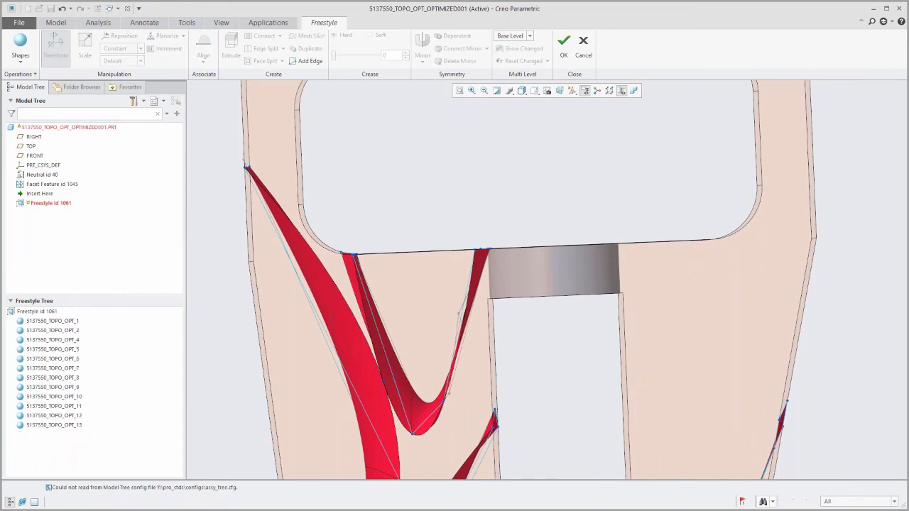
pyautogui.scroll(5, 597, 413)
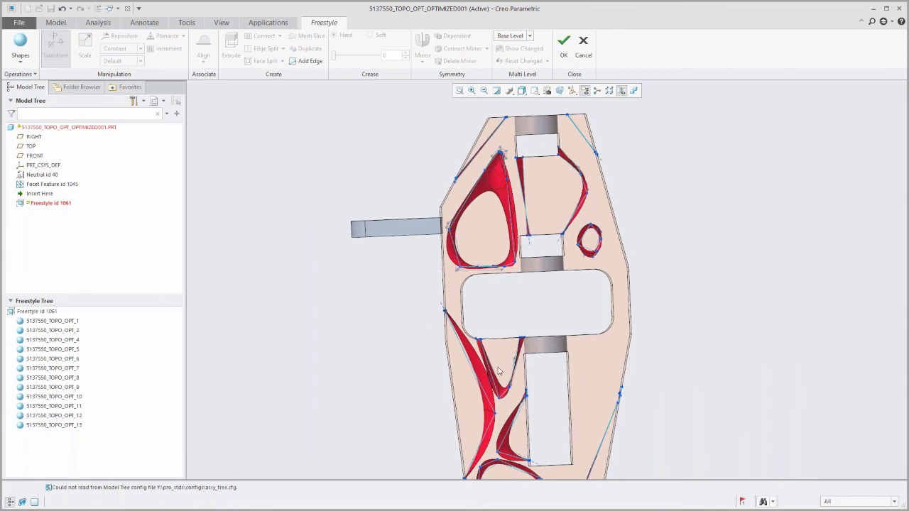
# - Confirm the Freestyle edits and regenerate the model so the Solidify feature rebuilds from the refined shape
pyautogui.click(564, 44)
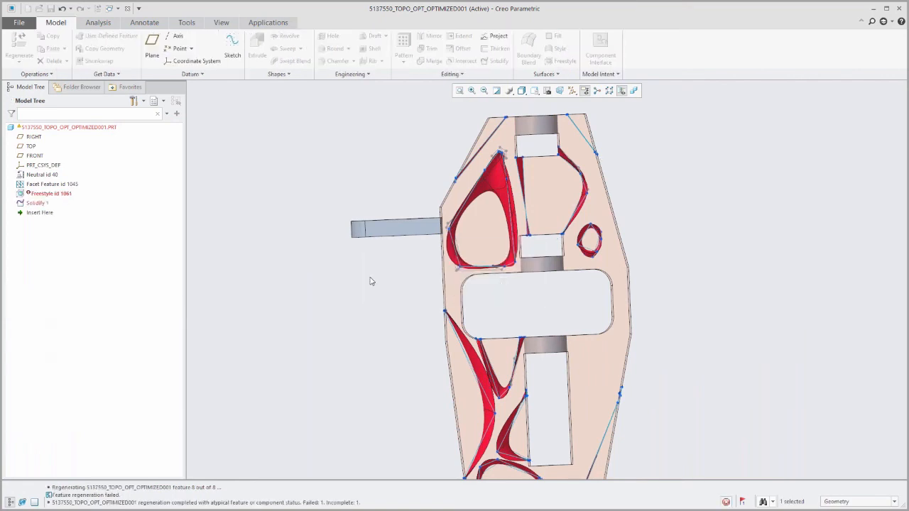
pyautogui.moveTo(497, 337); pyautogui.dragTo(450, 340, button='middle')
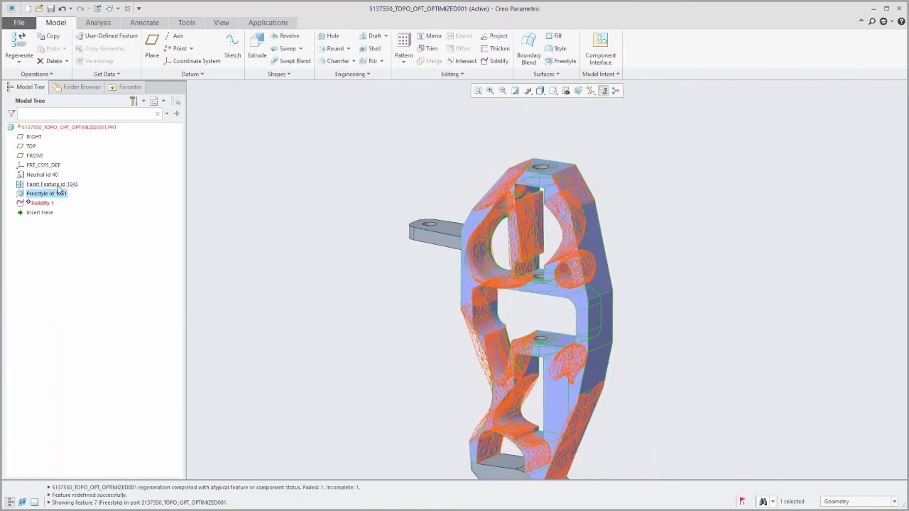
pyautogui.click(41, 203)
pyautogui.click(56, 175)
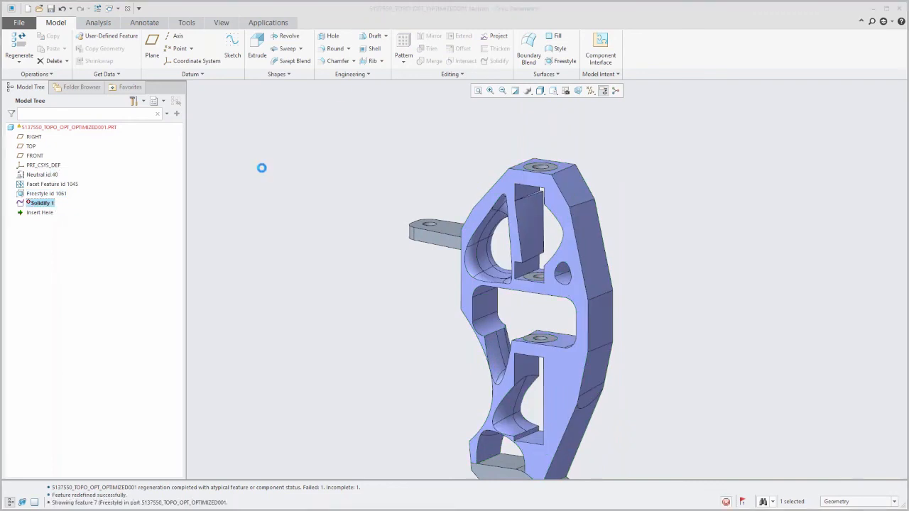
pyautogui.click(219, 49)
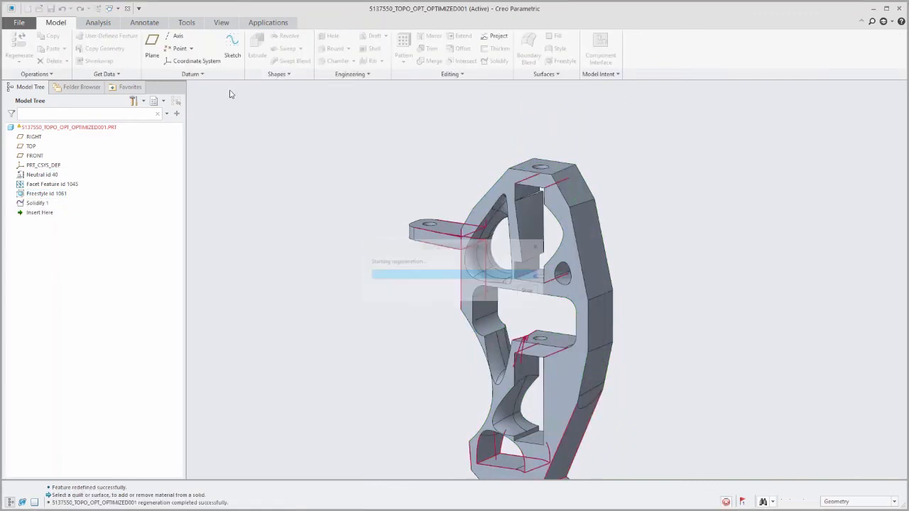
# - Rotate and zoom around the regenerated bracket to inspect the smoothed freeform surfaces
pyautogui.moveTo(539, 340); pyautogui.dragTo(489, 361, button='middle')
pyautogui.scroll(2, 489, 361)
pyautogui.scroll(3, 490, 361)
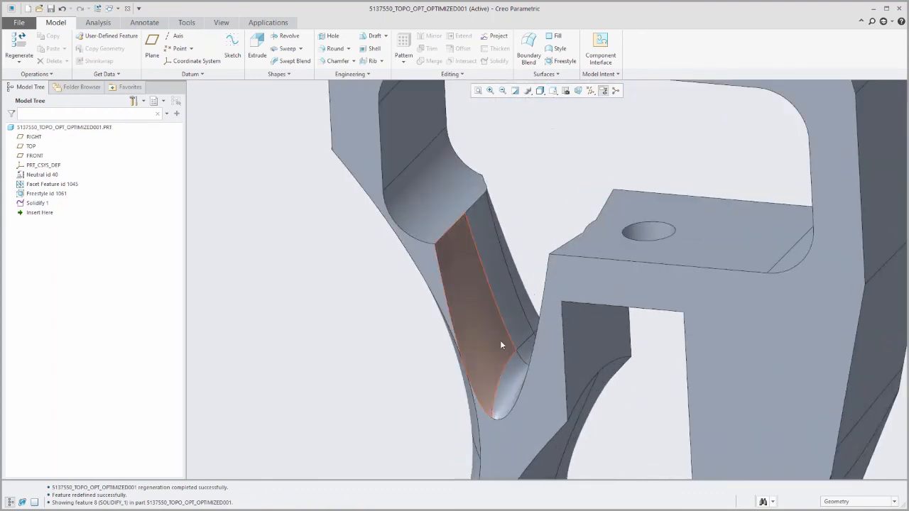
pyautogui.moveTo(504, 320); pyautogui.dragTo(559, 269, button='middle')
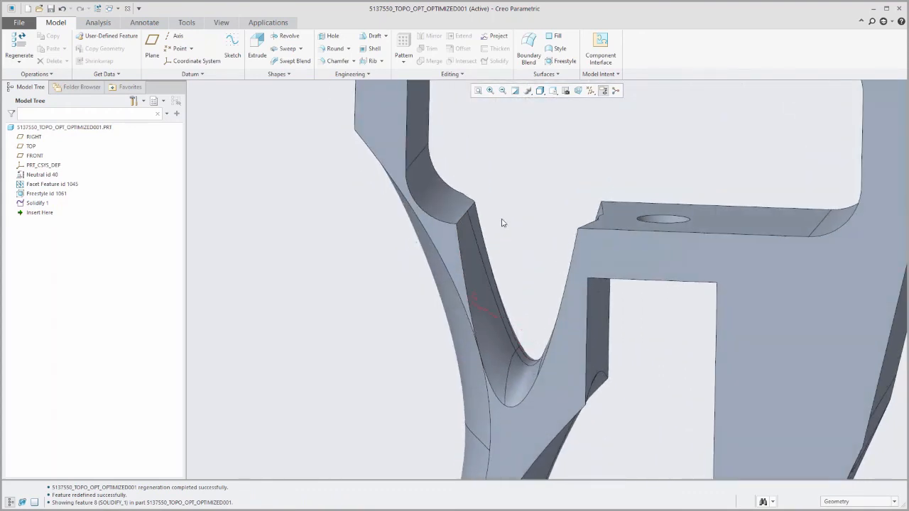
pyautogui.scroll(-3, 722, 267)
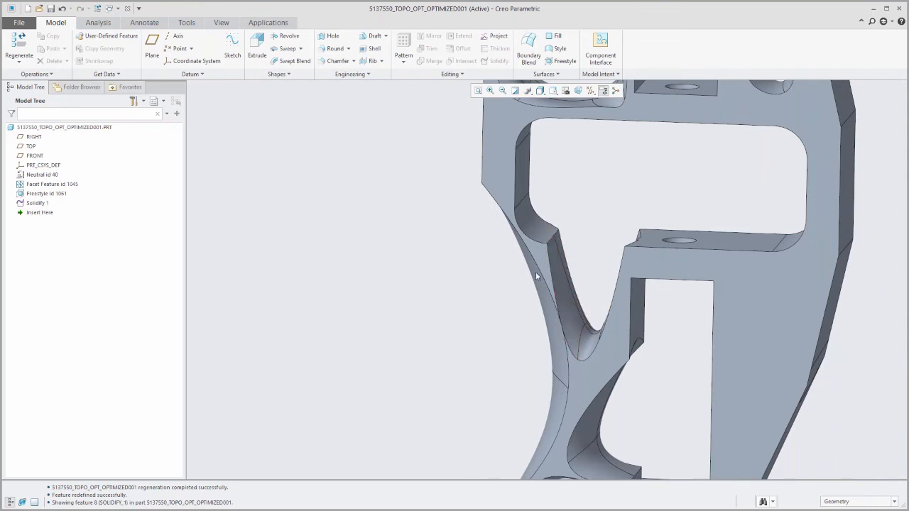
pyautogui.scroll(-6, 535, 271)
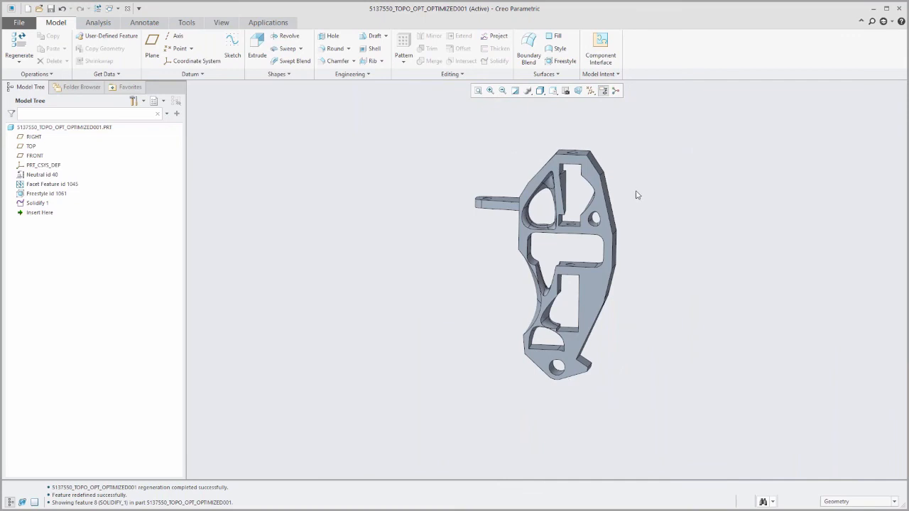
pyautogui.scroll(2, 634, 196)
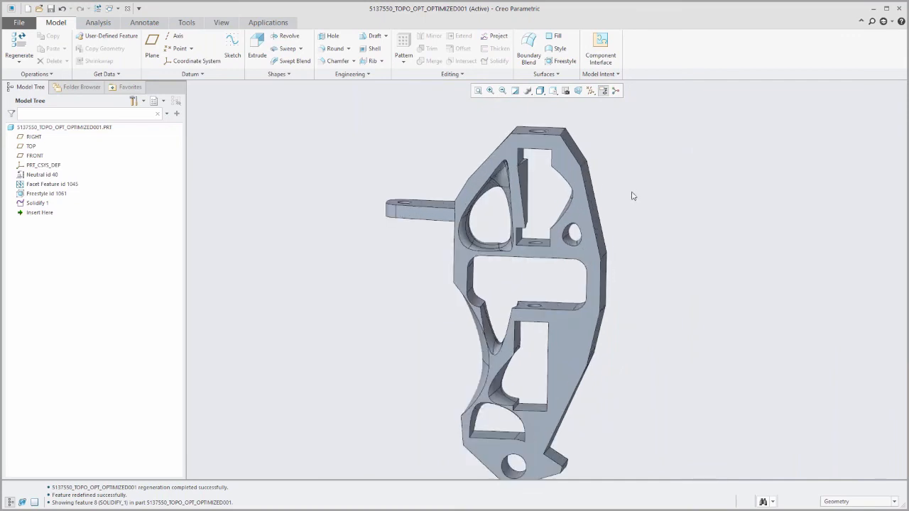
pyautogui.moveTo(611, 319)
pyautogui.mouseDown(button='middle')
pyautogui.moveTo(631, 287)
pyautogui.moveTo(617, 312)
pyautogui.moveTo(600, 320)
pyautogui.mouseUp(button='middle')
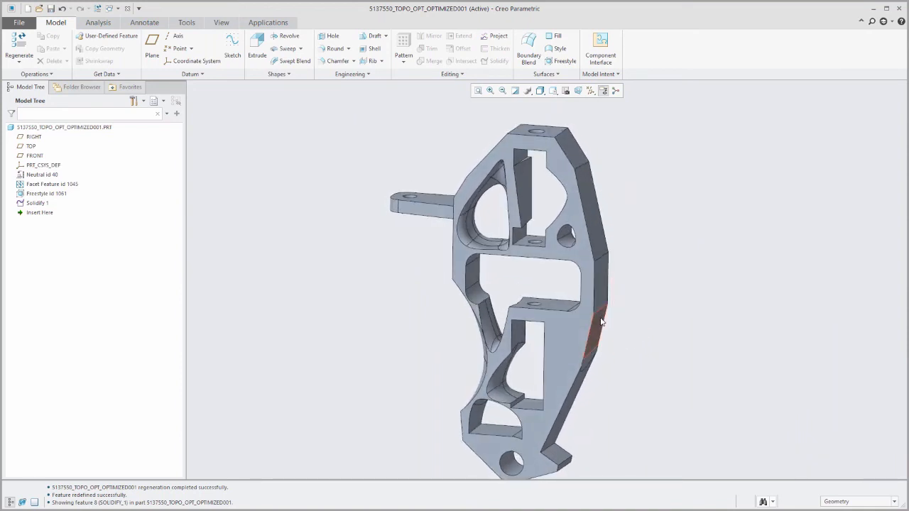
pyautogui.scroll(-2, 600, 321)
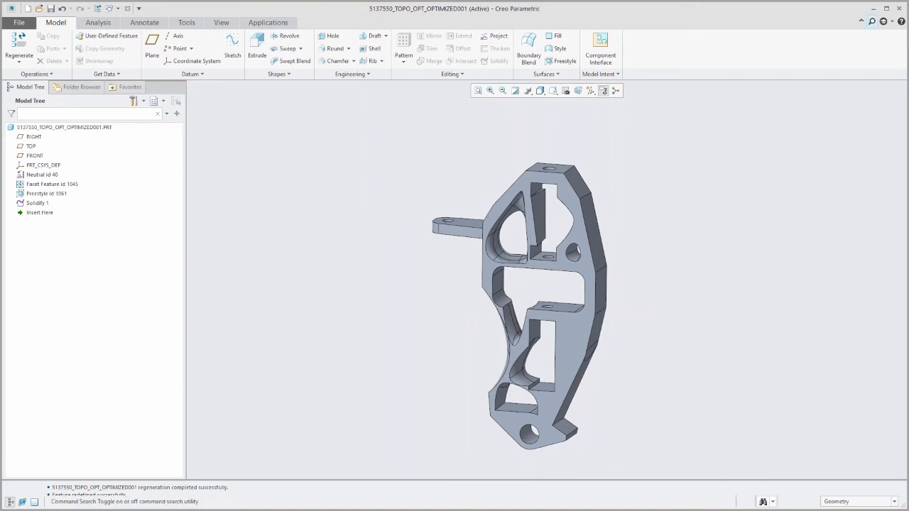
# - Leave Creo and switch to the Creo 5.0 Launch Deck slide show in PowerPoint
pyautogui.click(873, 10)
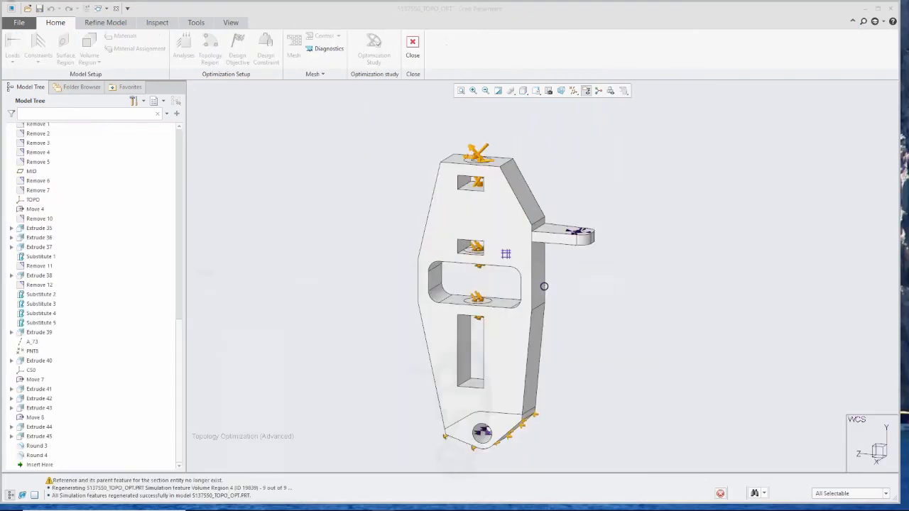
pyautogui.click(866, 9)
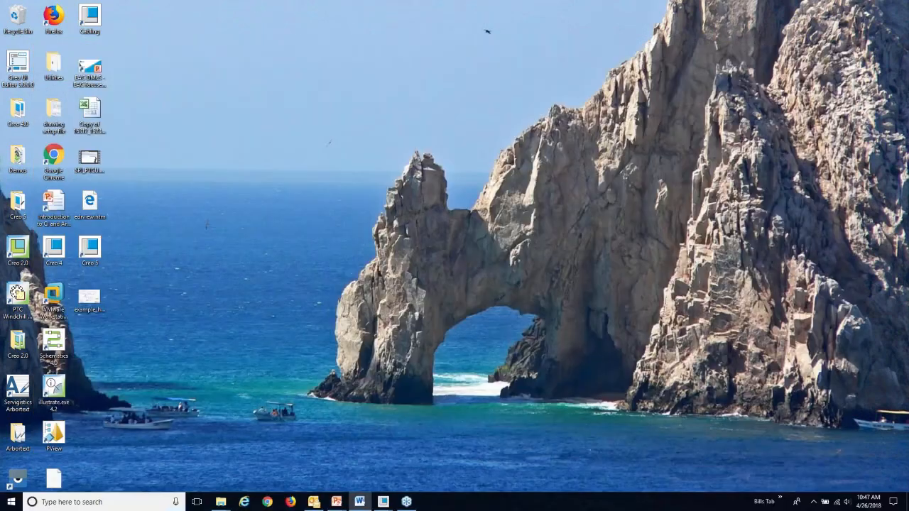
pyautogui.moveTo(336, 501)
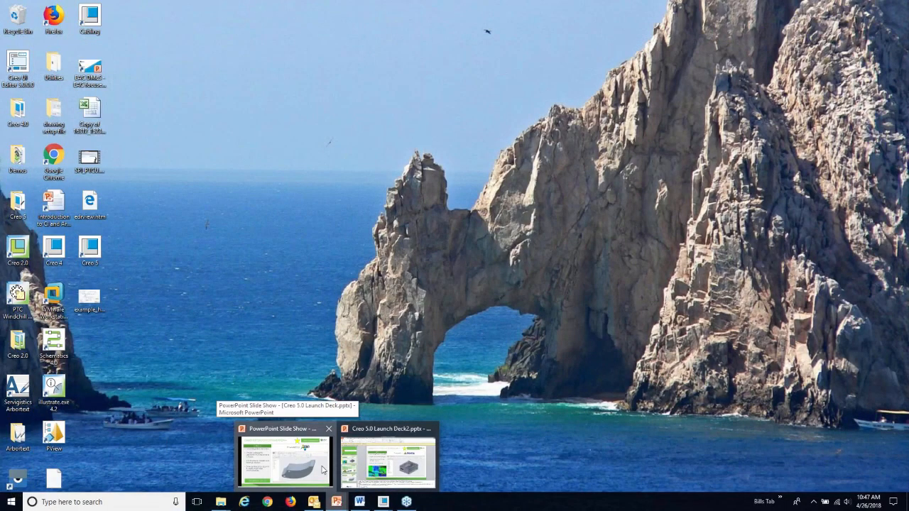
pyautogui.click(323, 470)
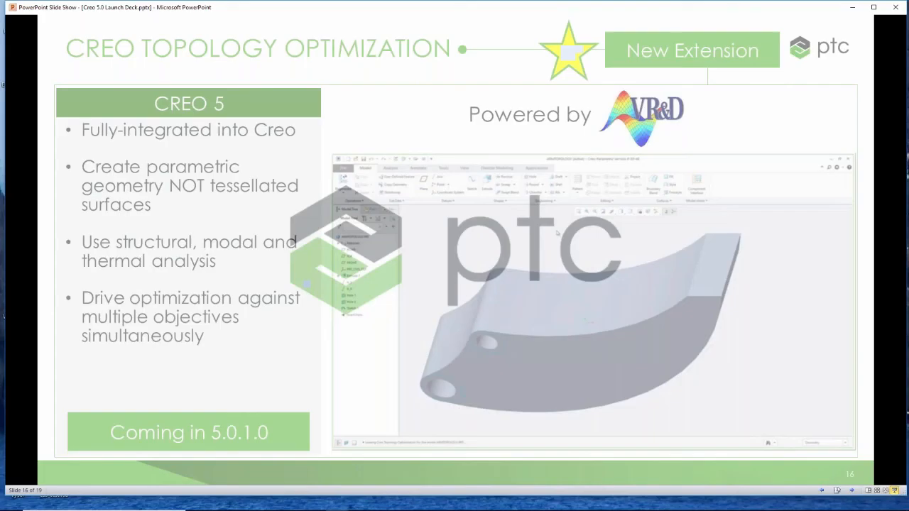